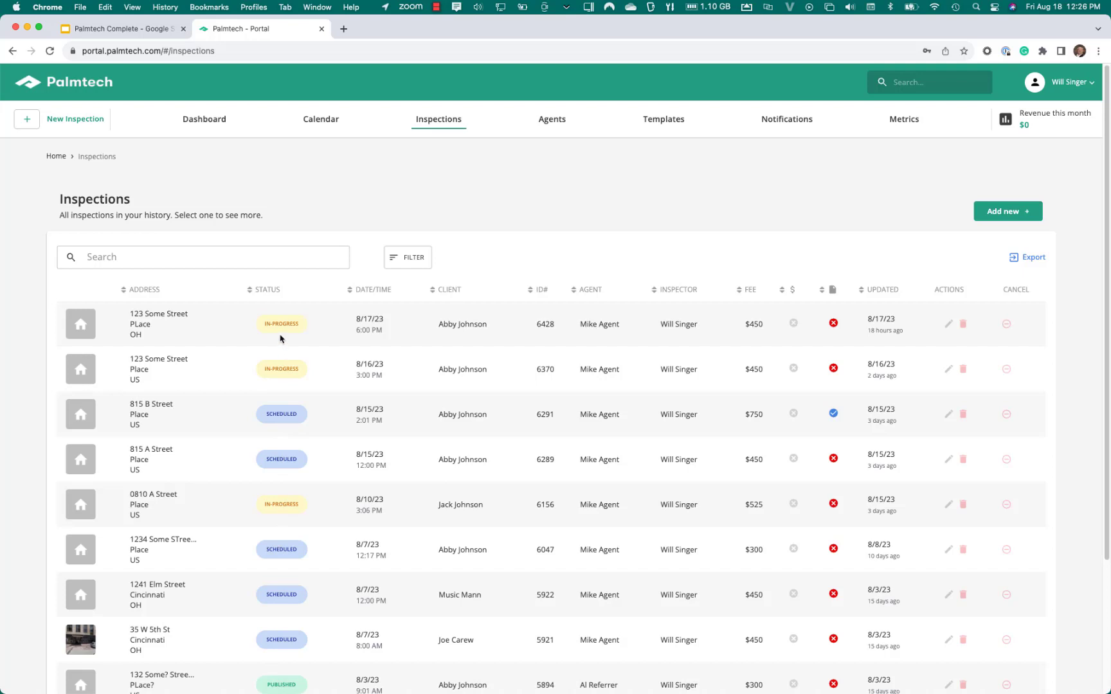
Step: Search the agents list by an agent's first name
{"action": "left_click", "coordinate": [563, 121]}
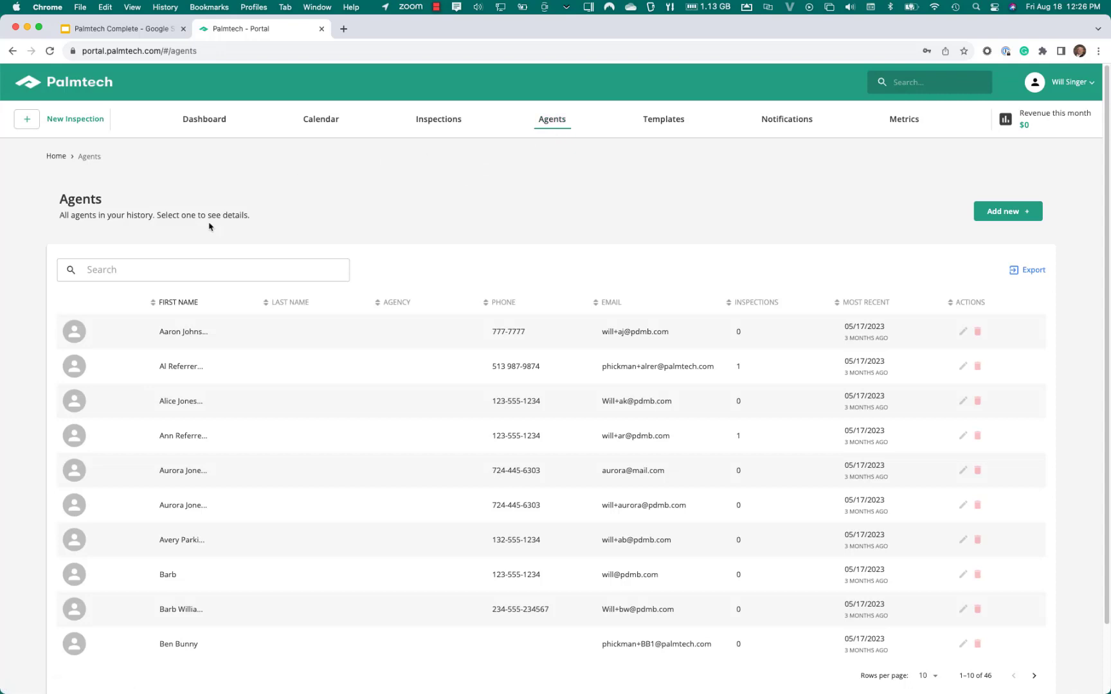
{"action": "left_click", "coordinate": [186, 266]}
{"action": "type", "text": "MIke"}
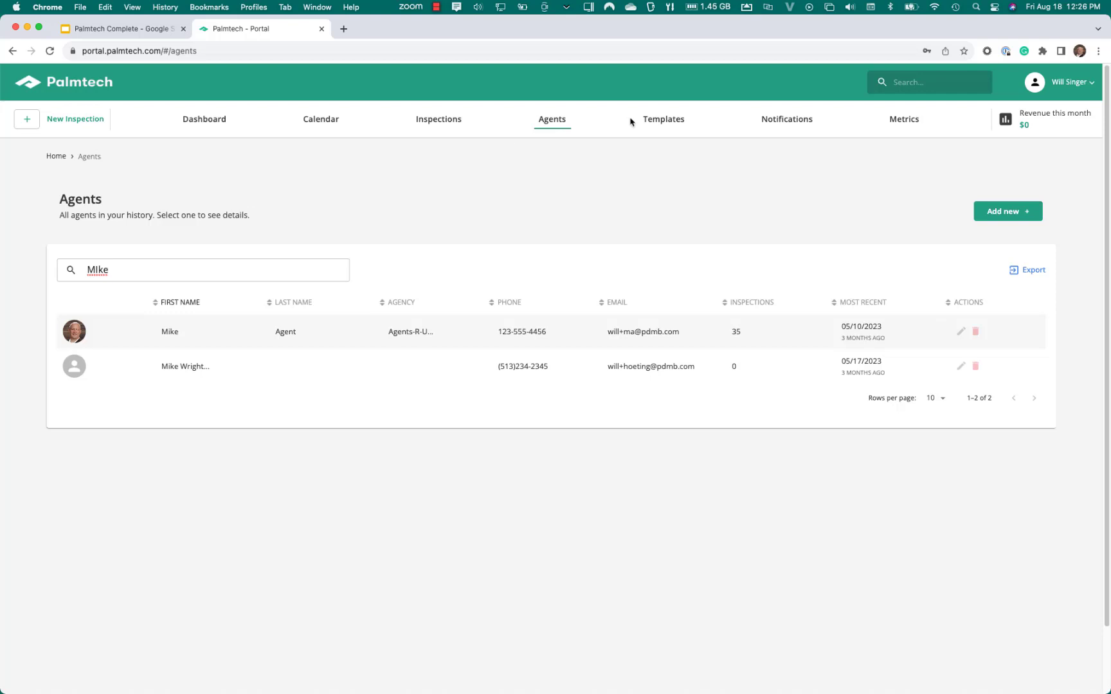
Step: Look through the inspection templates, email notification settings and business metrics pages
{"action": "left_click", "coordinate": [656, 122]}
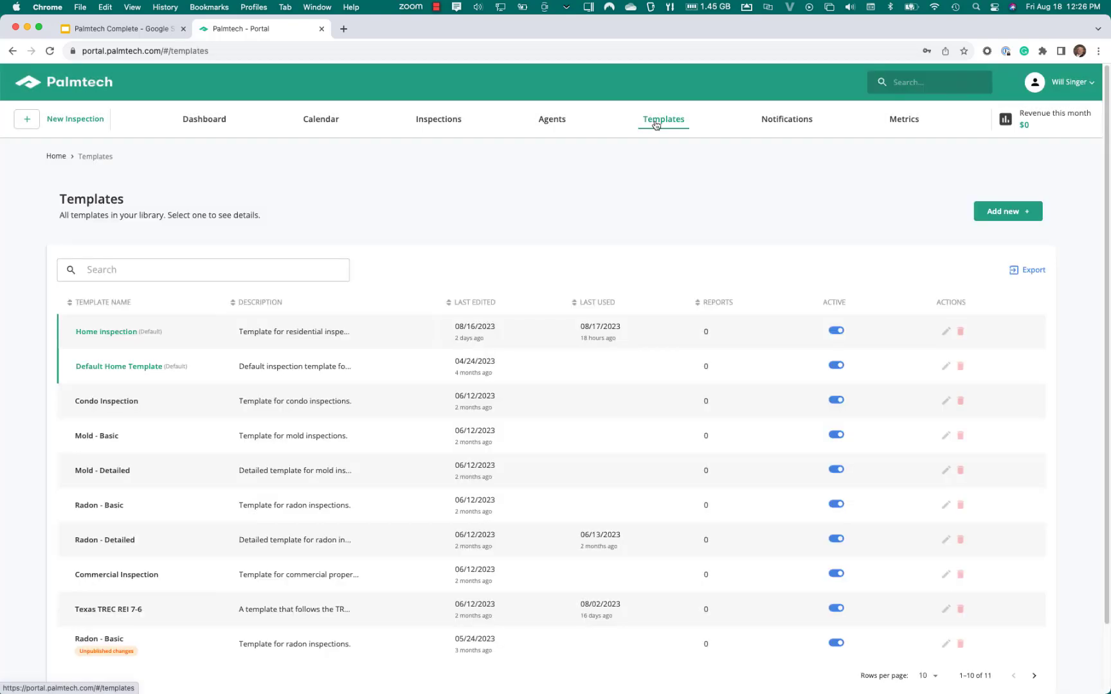
{"action": "left_click", "coordinate": [780, 121]}
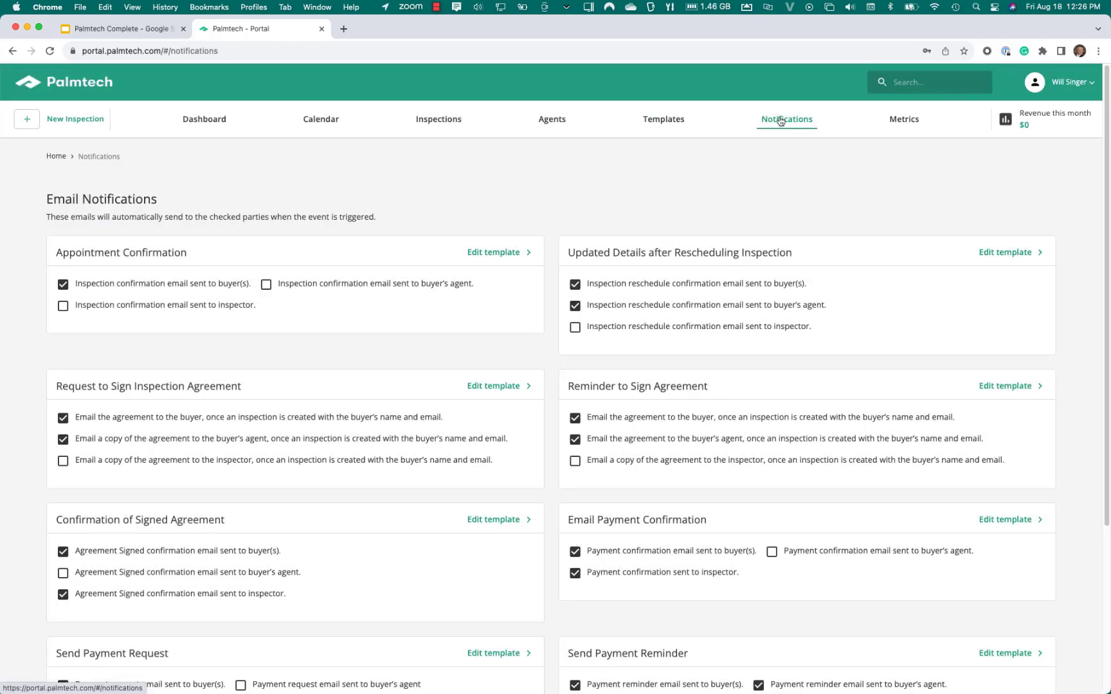
{"action": "left_click", "coordinate": [887, 119]}
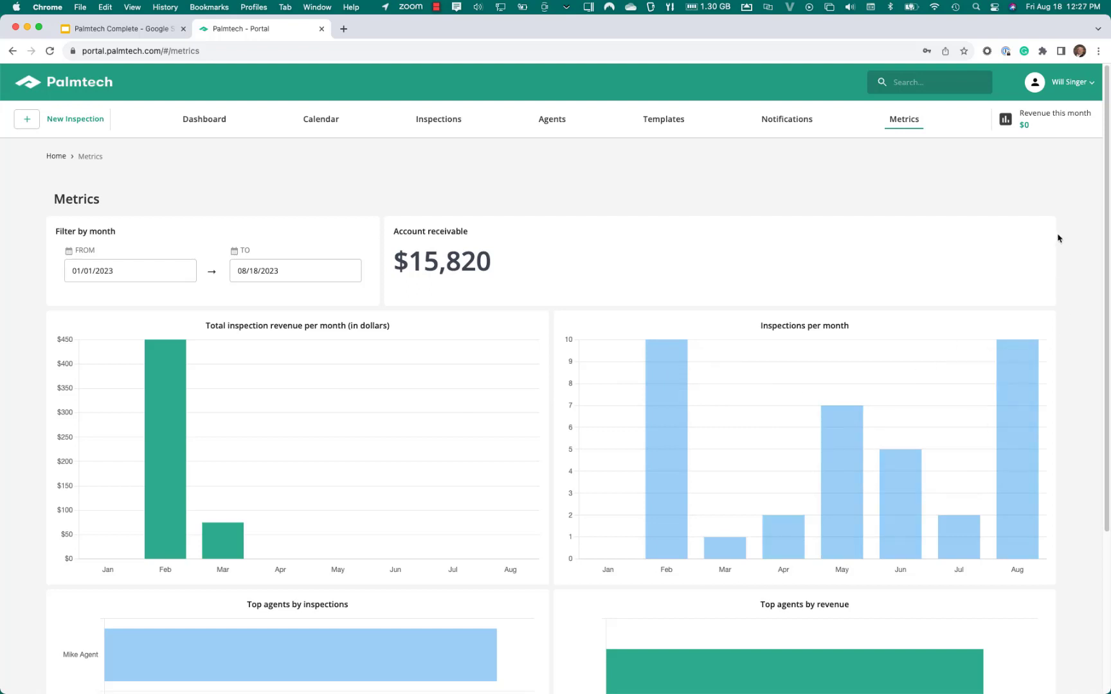
Step: Look over the account settings categories and return to the list of inspections
{"action": "left_click", "coordinate": [1065, 82]}
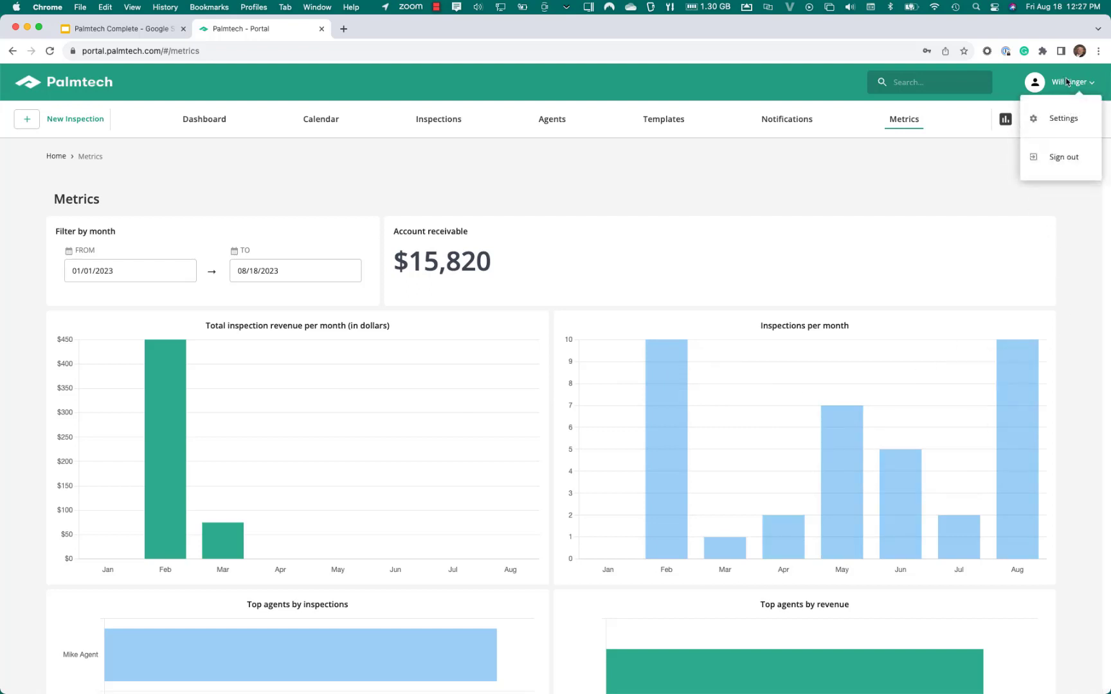
{"action": "left_click", "coordinate": [1061, 117]}
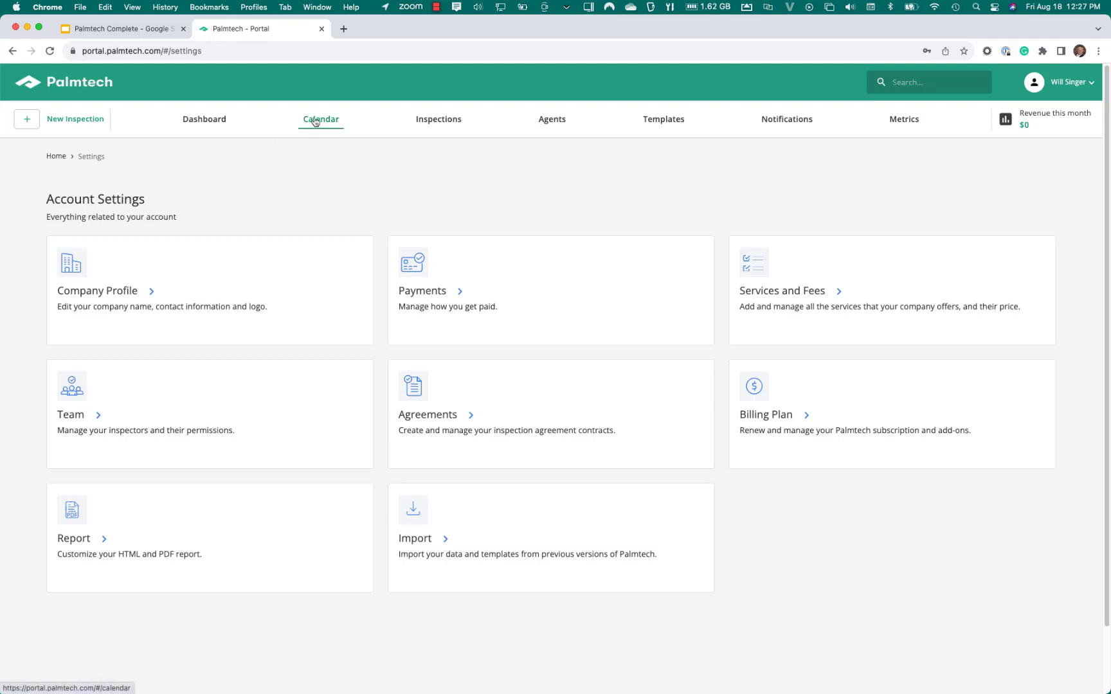
{"action": "left_click", "coordinate": [417, 120]}
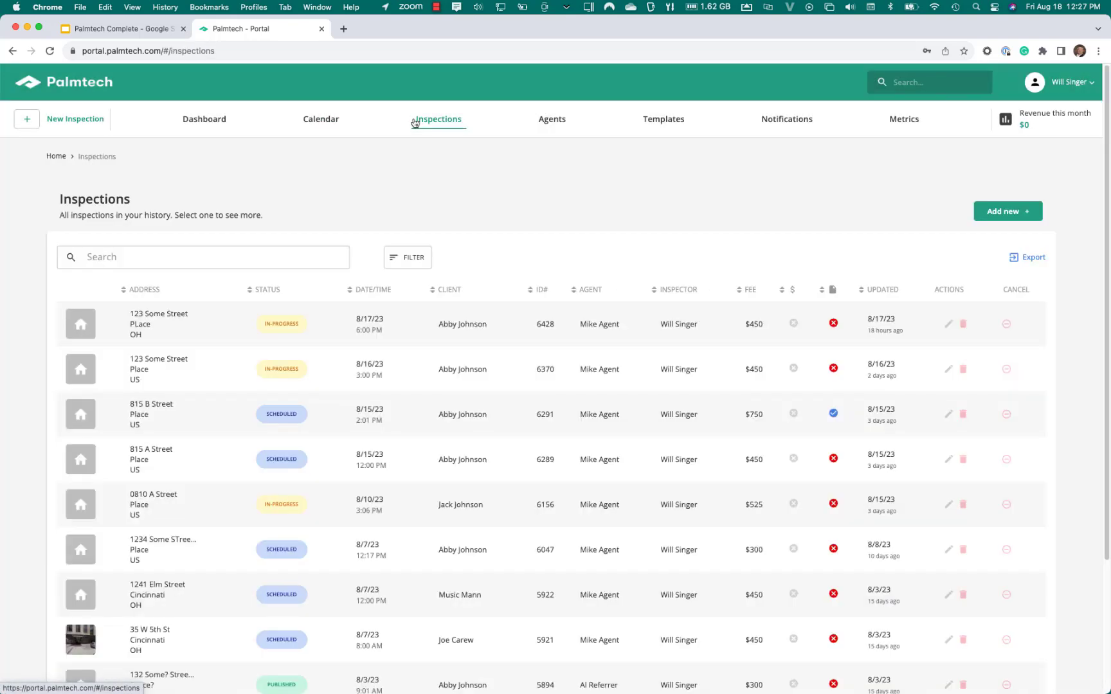
Step: Start scheduling a new inspection, set its time to 01:00 pm and continue to the property details
{"action": "left_click", "coordinate": [67, 120]}
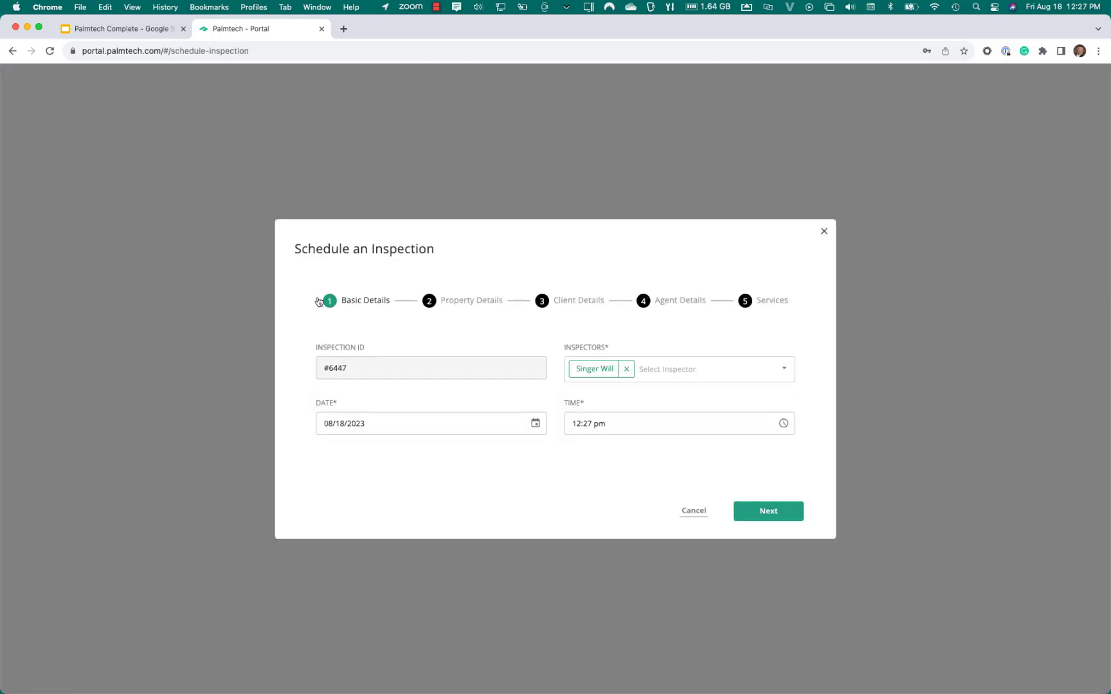
{"action": "left_click", "coordinate": [784, 424]}
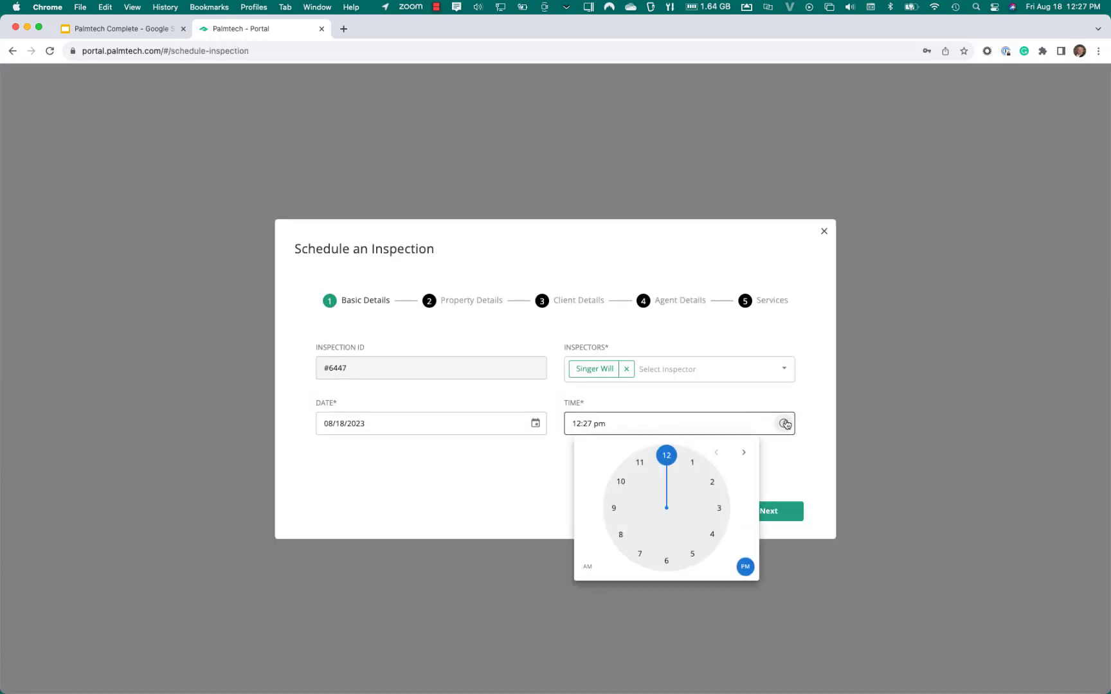
{"action": "left_click", "coordinate": [692, 463]}
{"action": "left_click", "coordinate": [667, 456]}
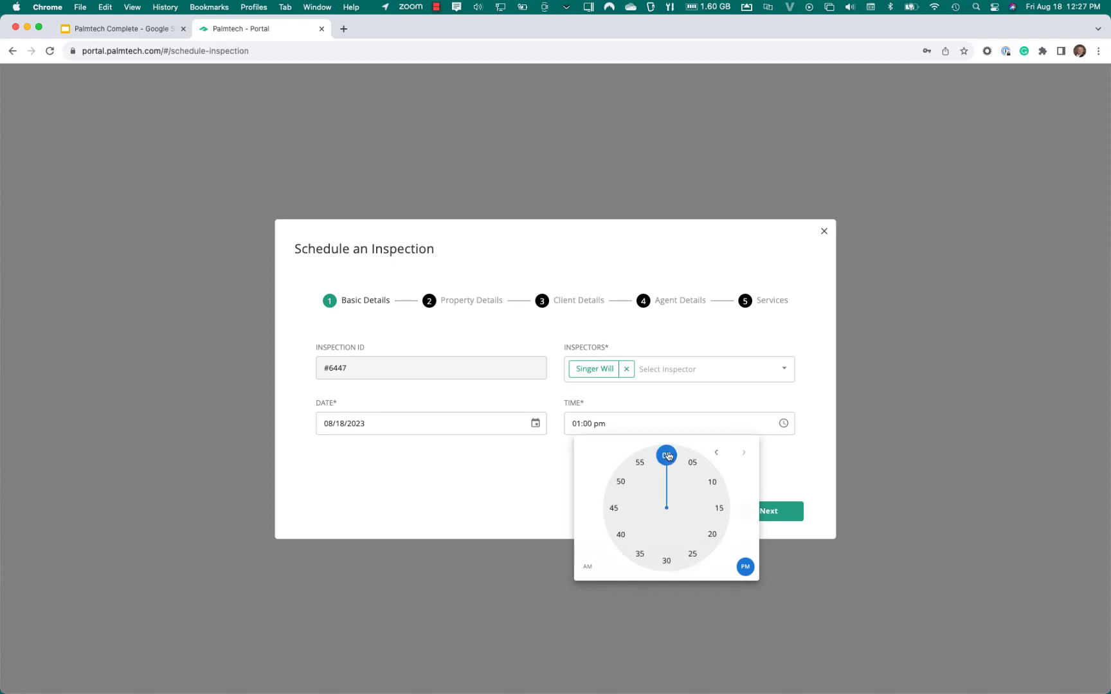
{"action": "left_click", "coordinate": [769, 511]}
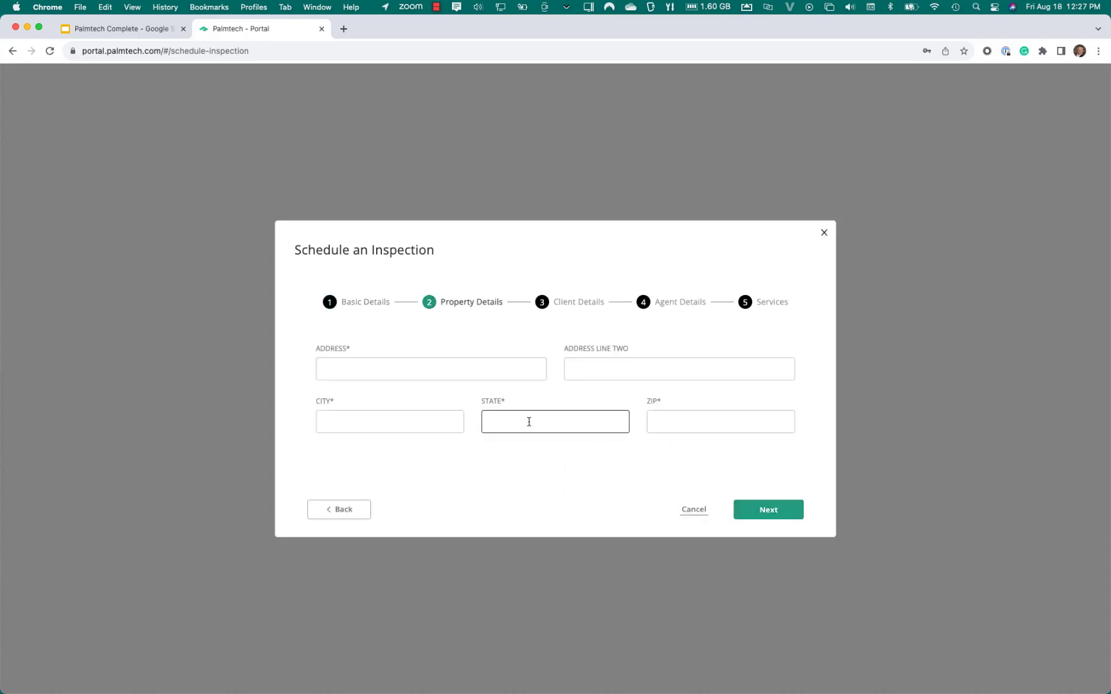
Step: Fill in the property's street address, city, state and ZIP code, and continue to the client details
{"action": "left_click", "coordinate": [428, 373]}
{"action": "type", "text": "123 Some Str"}
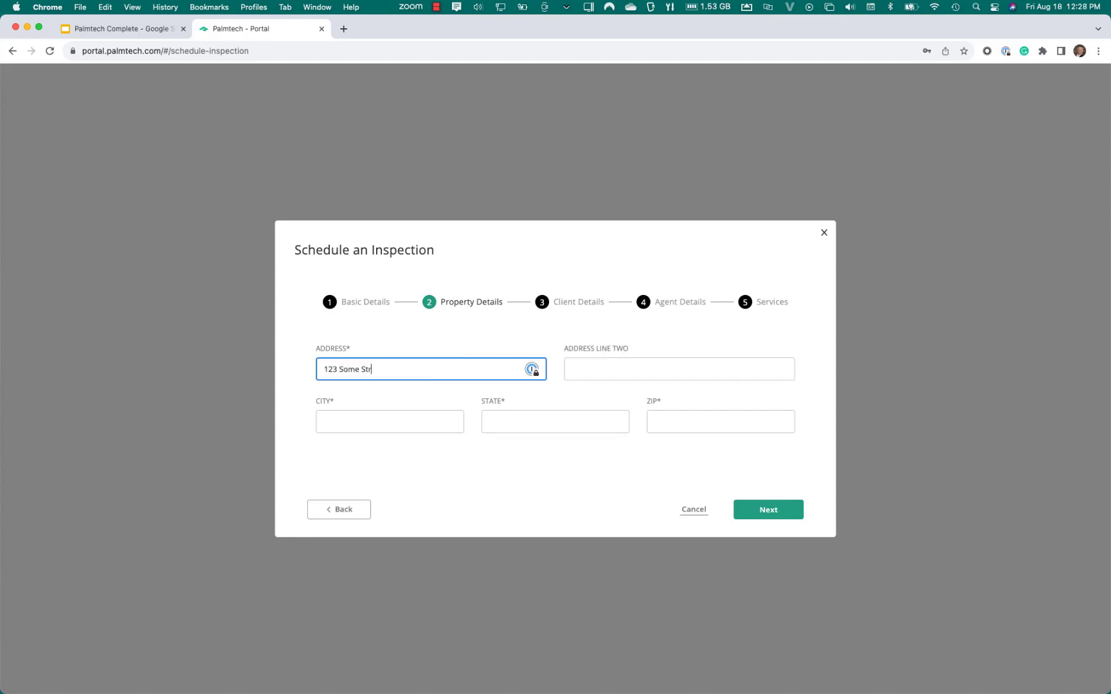
{"action": "key", "text": "Tab"}
{"action": "key", "text": "Tab"}
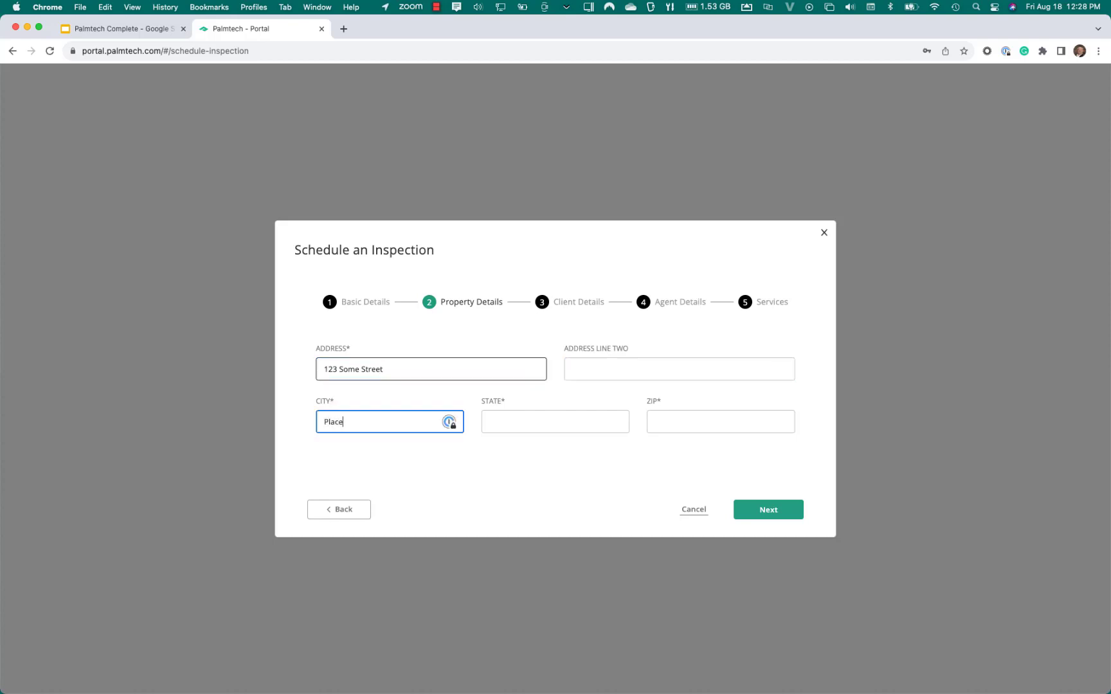
{"action": "left_click", "coordinate": [555, 422]}
{"action": "left_click", "coordinate": [720, 422]}
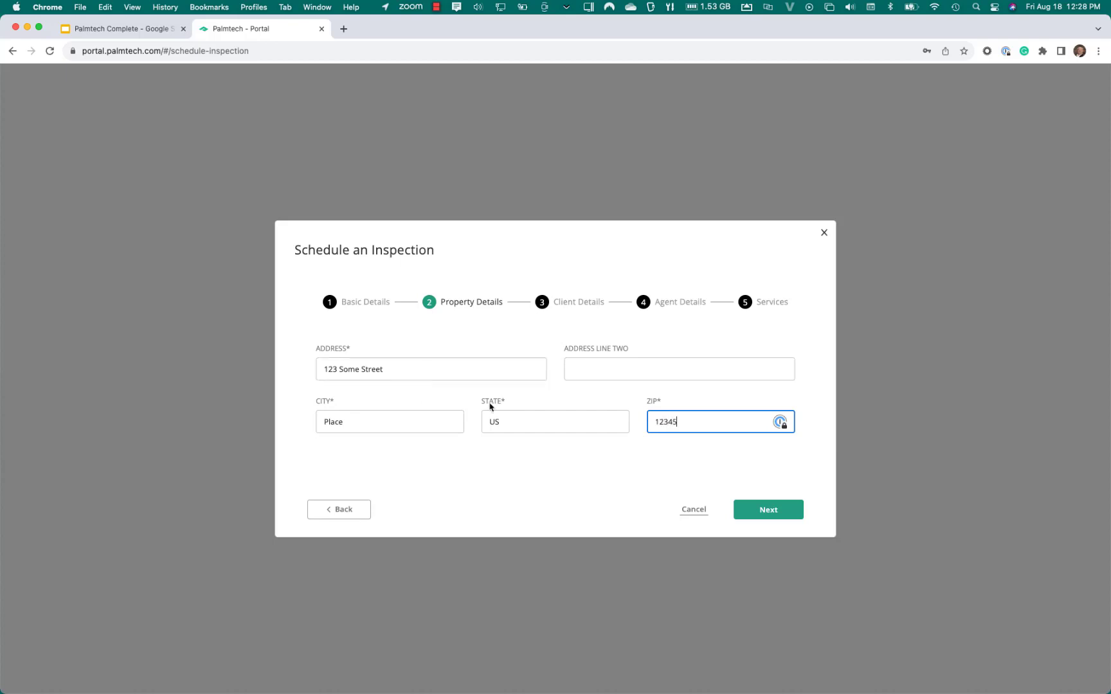
{"action": "left_click", "coordinate": [759, 509]}
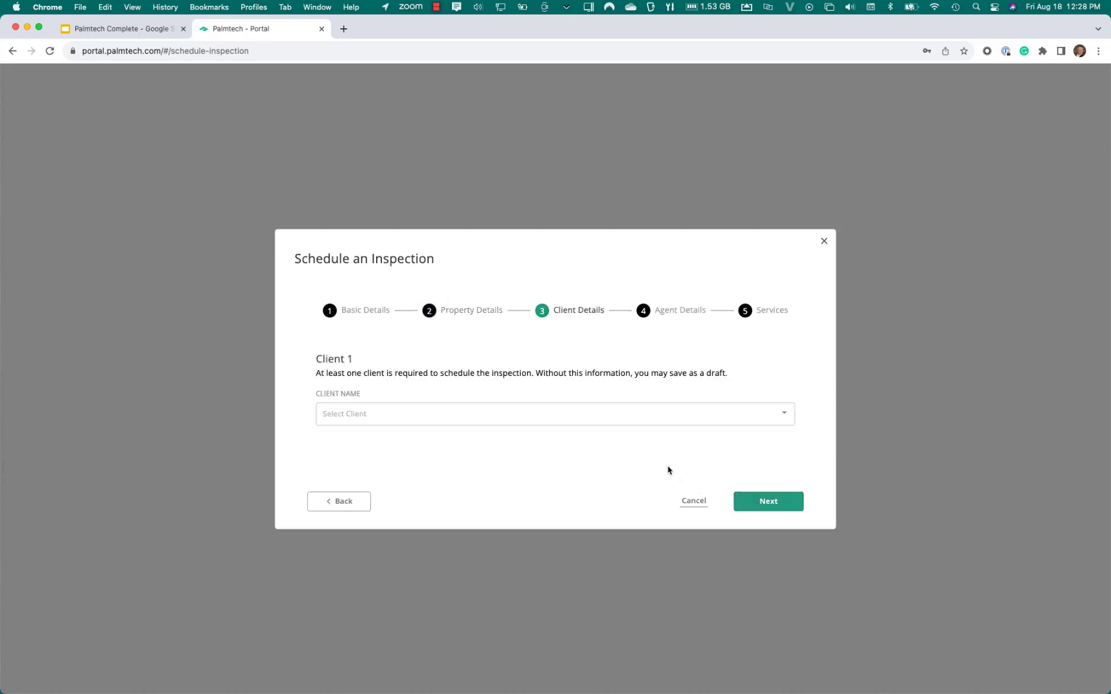
Step: Assign an existing client and an existing buyer's agent to the inspection, and continue to the services
{"action": "left_click", "coordinate": [784, 416]}
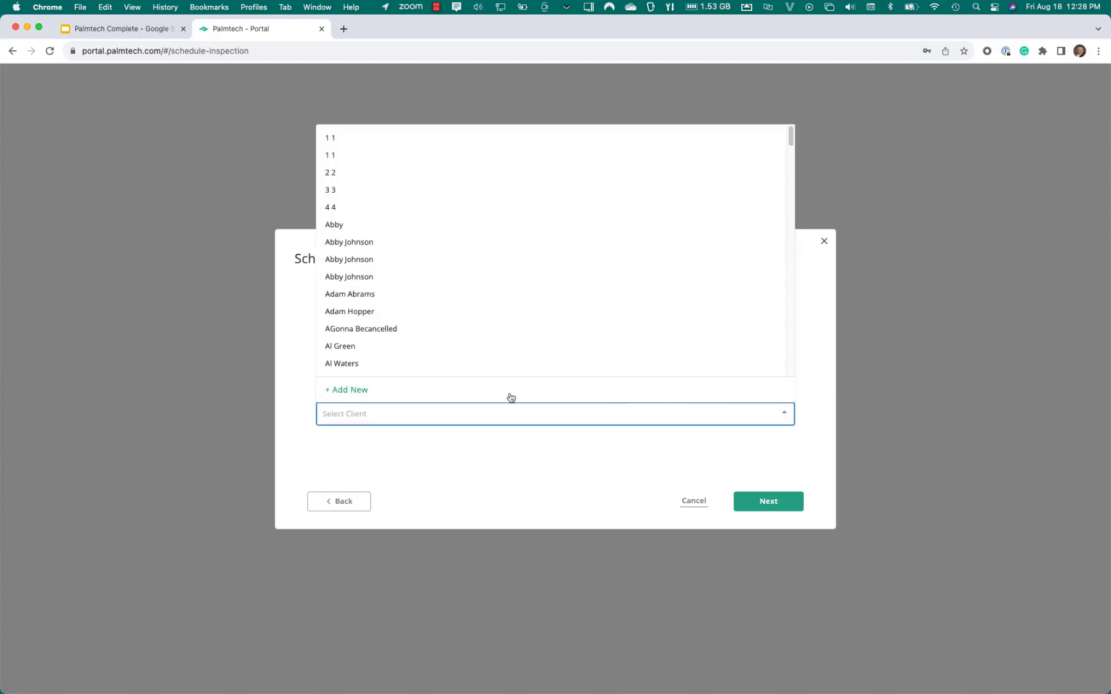
{"action": "left_click", "coordinate": [356, 248]}
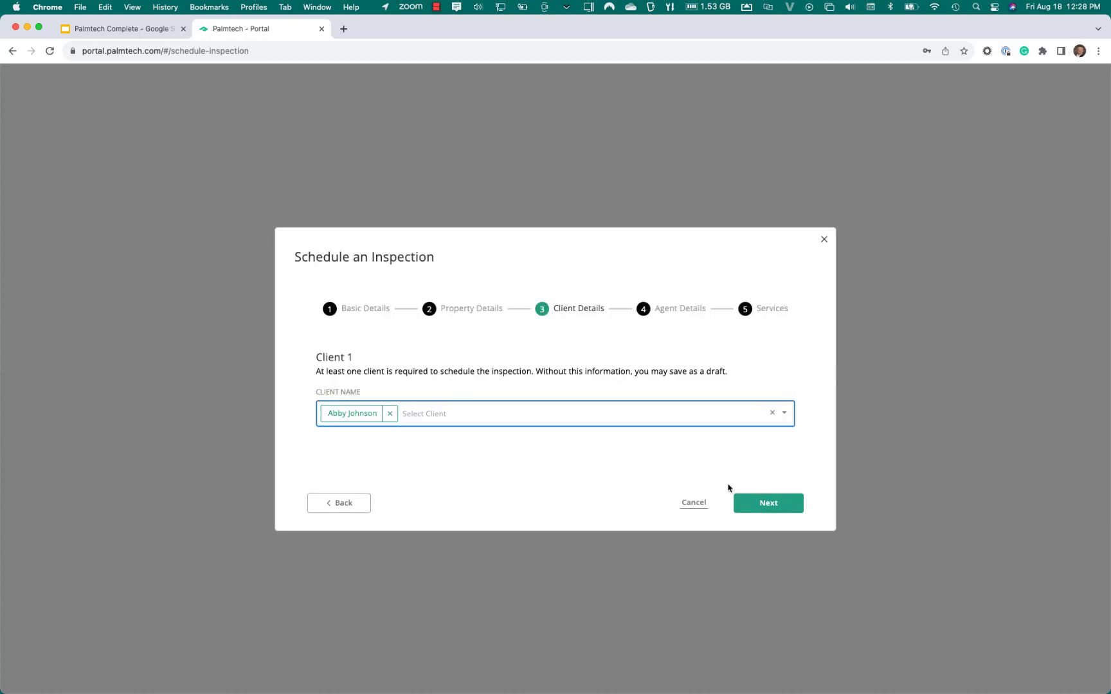
{"action": "left_click", "coordinate": [759, 505]}
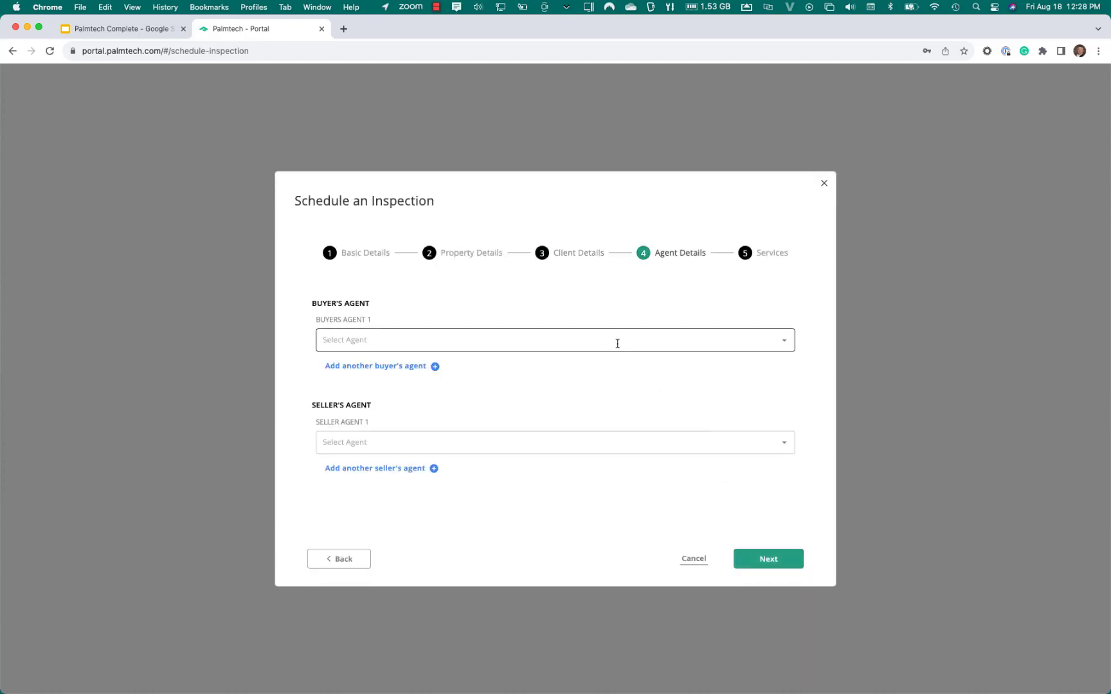
{"action": "left_click", "coordinate": [641, 339]}
{"action": "left_click", "coordinate": [568, 387]}
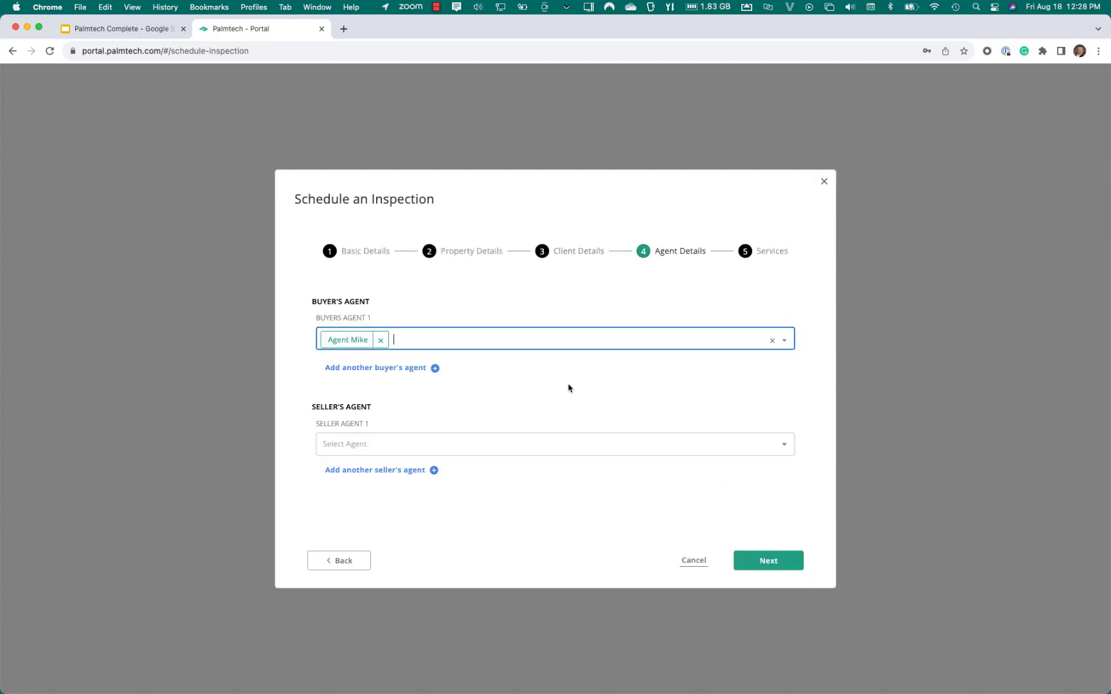
{"action": "left_click", "coordinate": [767, 564]}
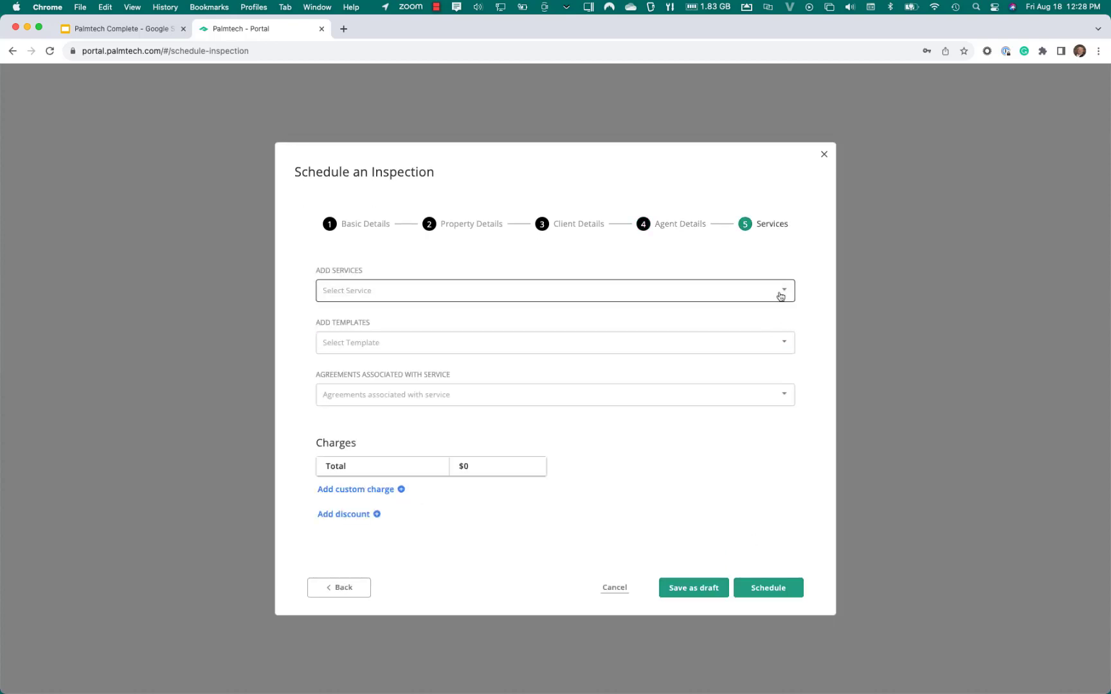
Step: Add the Home Inspection service and a custom charge of $25 described as "Driving"
{"action": "left_click", "coordinate": [781, 294]}
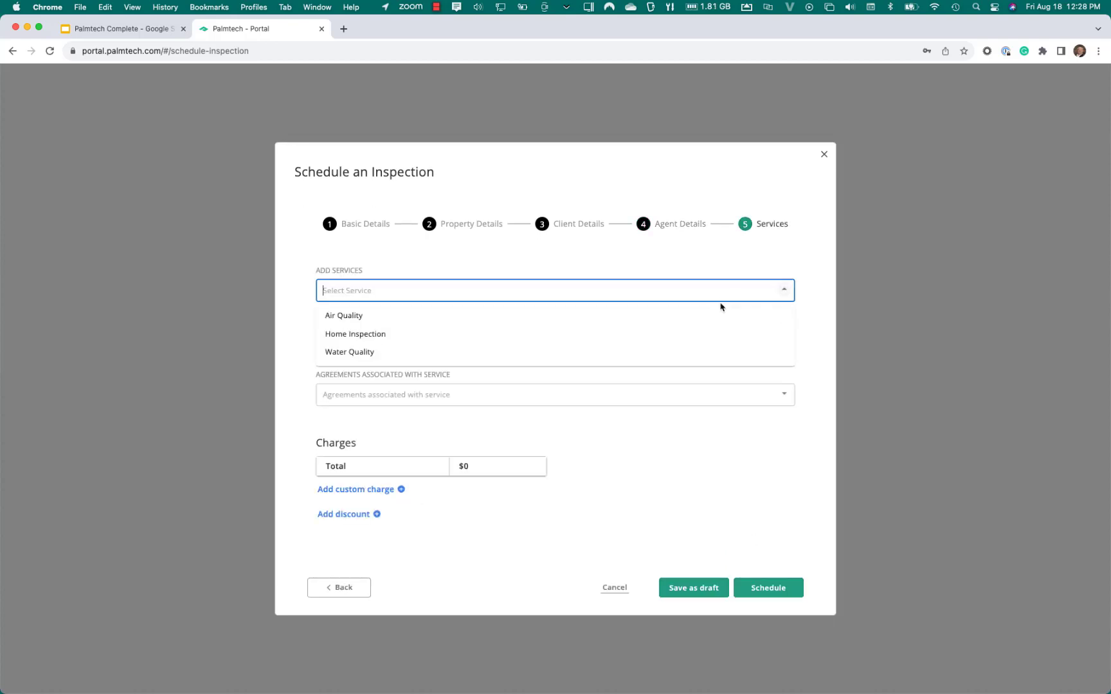
{"action": "left_click", "coordinate": [399, 339]}
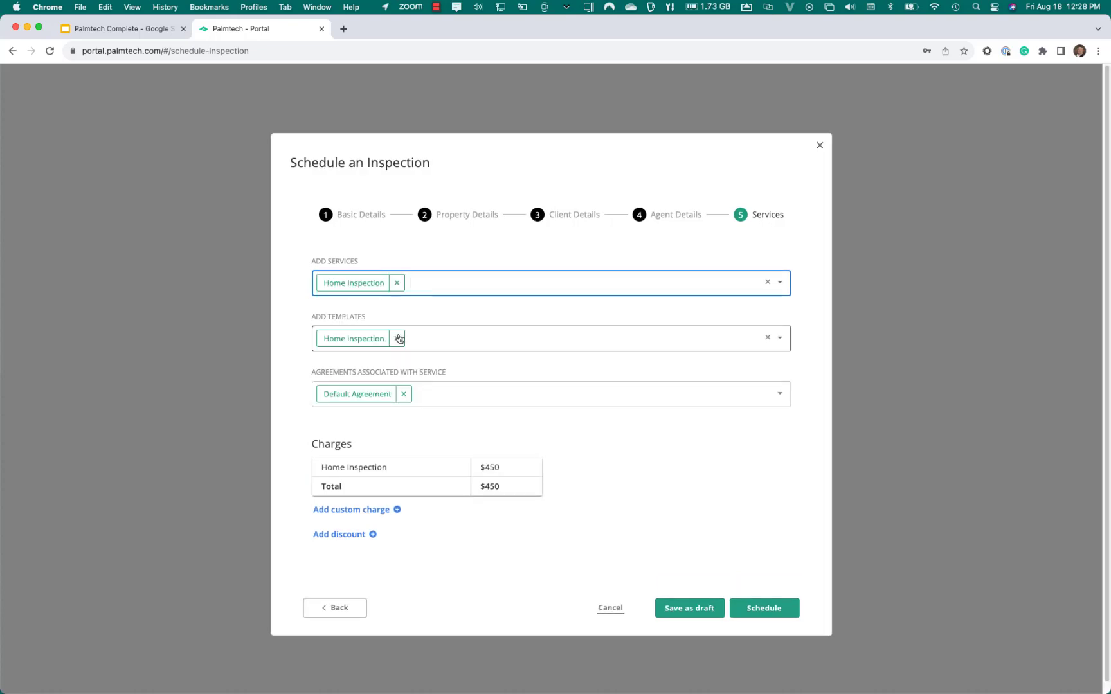
{"action": "left_click", "coordinate": [360, 511]}
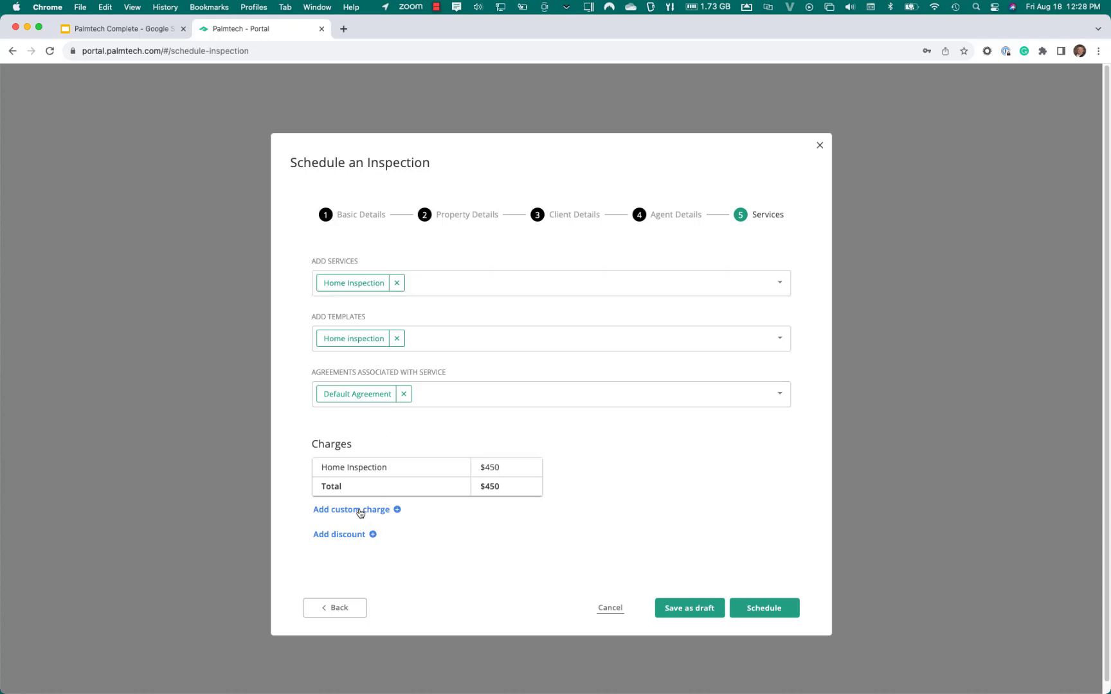
{"action": "left_click", "coordinate": [370, 573]}
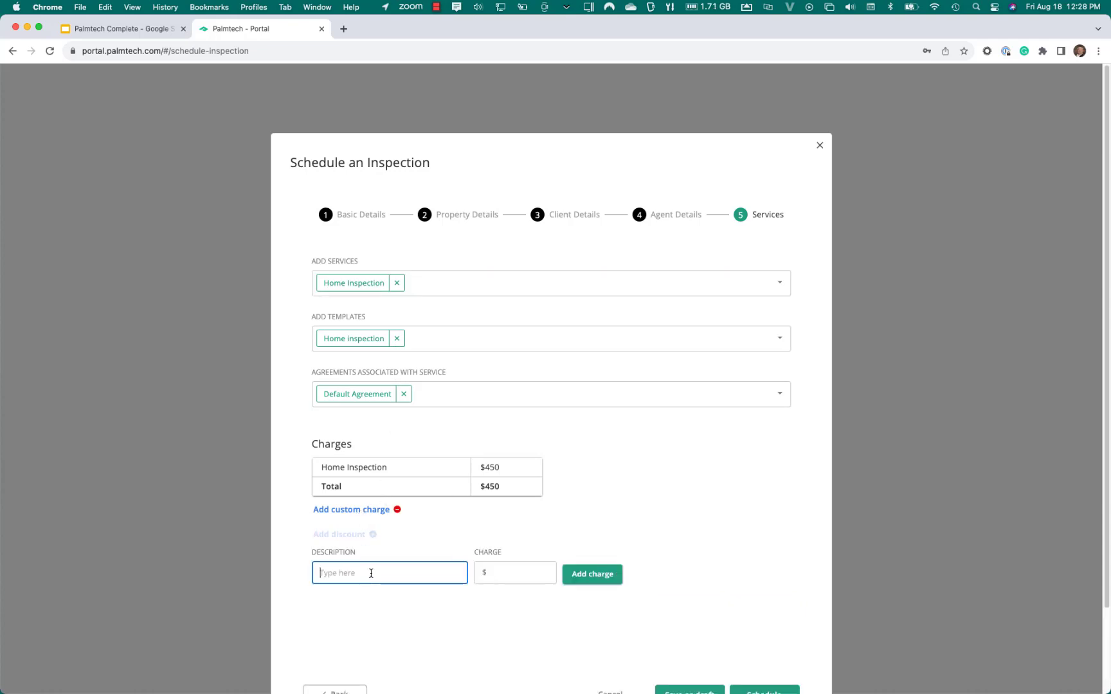
{"action": "type", "text": "Driving"}
{"action": "left_click", "coordinate": [491, 573]}
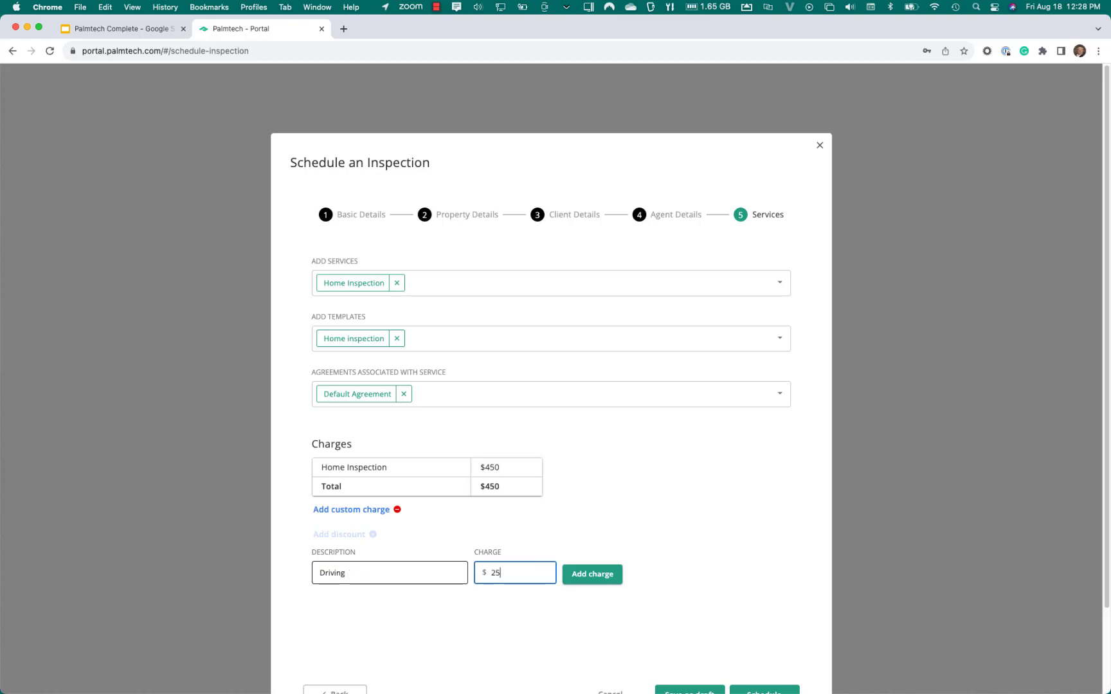
{"action": "left_click", "coordinate": [570, 576]}
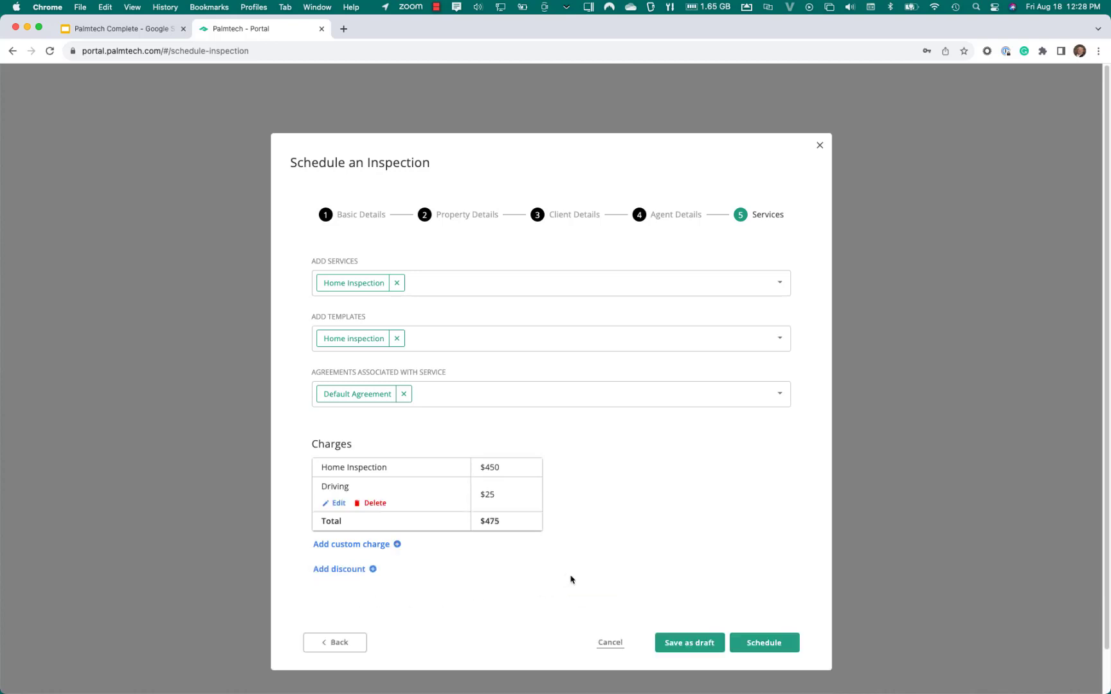
Step: Schedule the inspection and open its detail page from the inspections list
{"action": "left_click", "coordinate": [754, 643]}
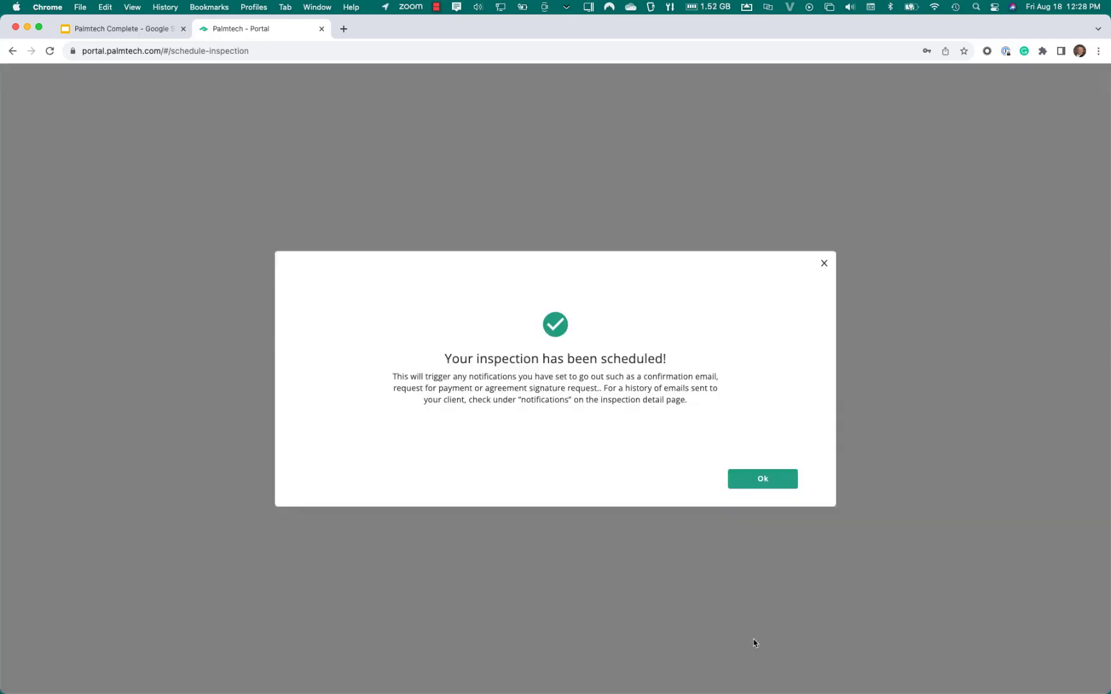
{"action": "left_click", "coordinate": [759, 481]}
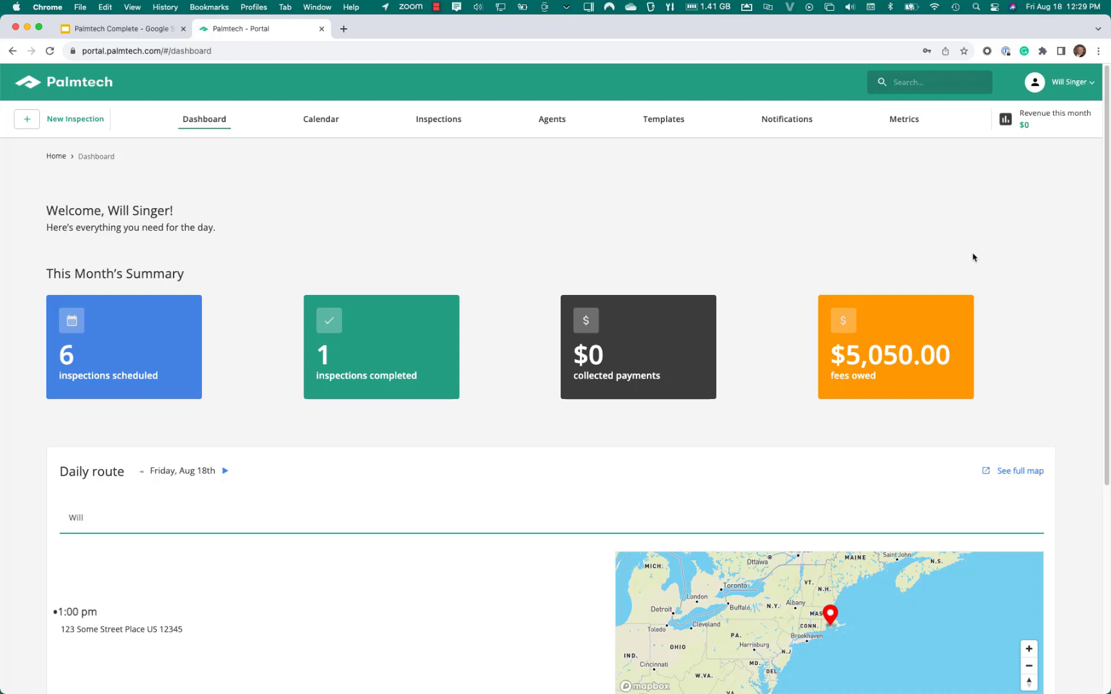
{"action": "left_click", "coordinate": [431, 122]}
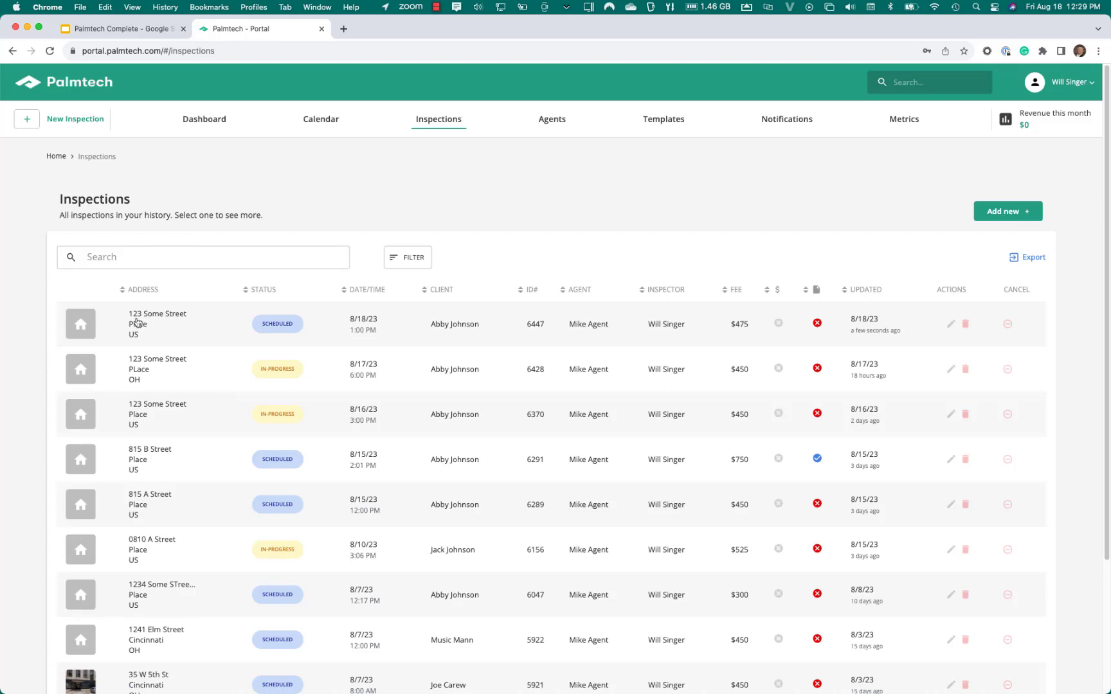
{"action": "left_click", "coordinate": [137, 323]}
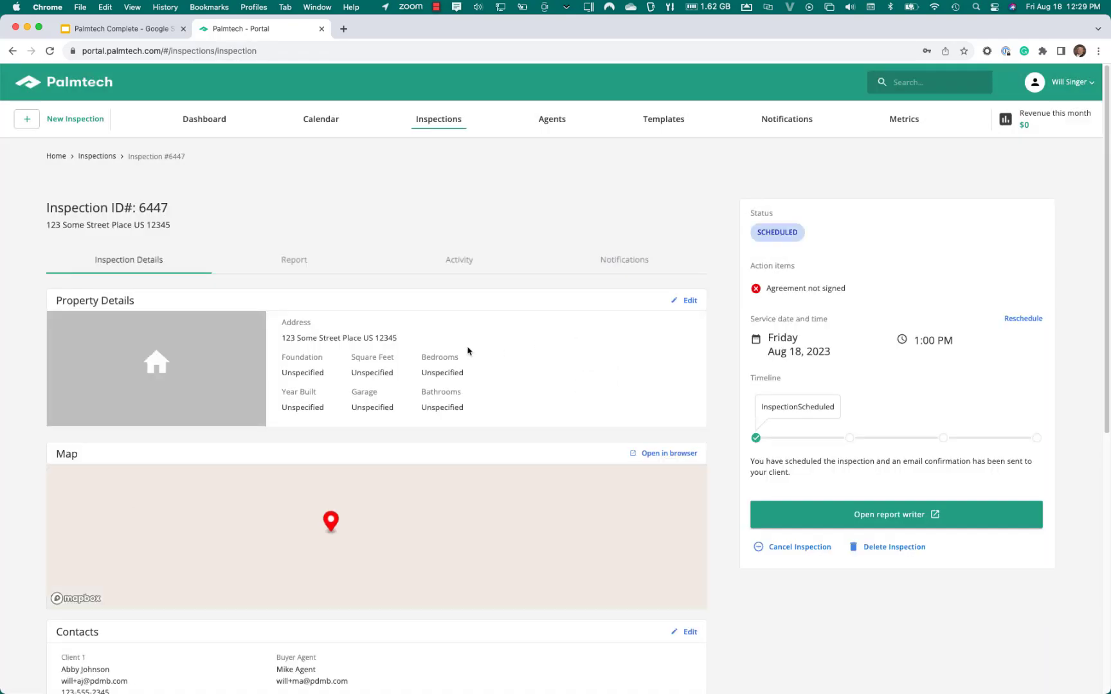
Step: Review the inspection's report, activity and notification records, and open its report writer
{"action": "left_click", "coordinate": [291, 259]}
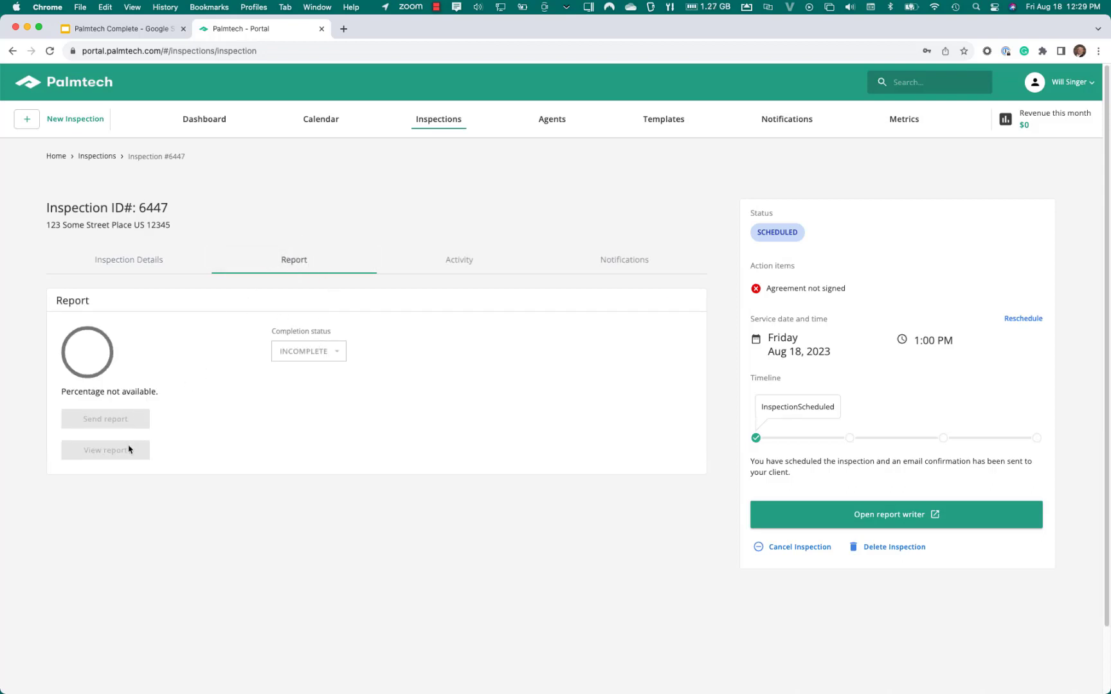
{"action": "left_click", "coordinate": [445, 261]}
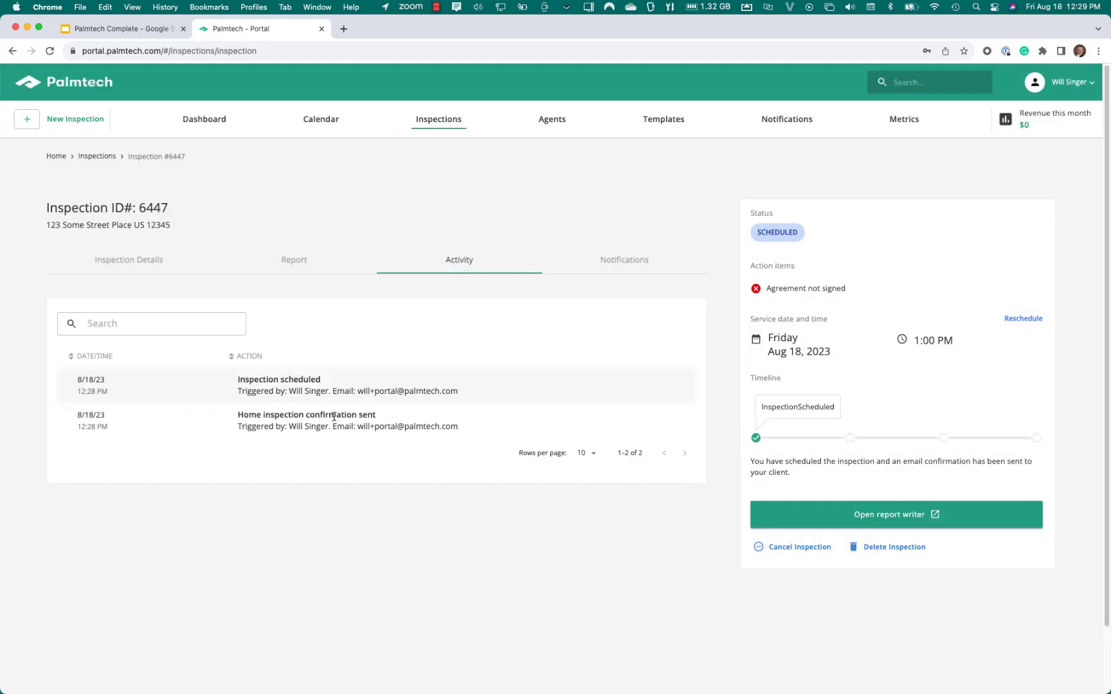
{"action": "left_click", "coordinate": [608, 262]}
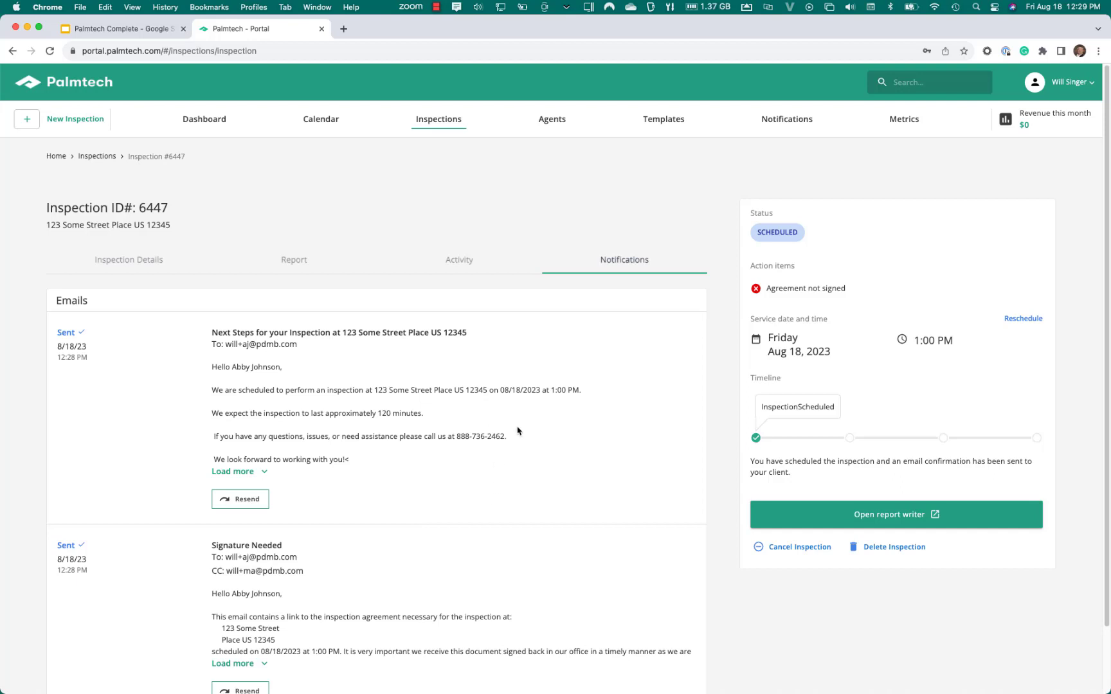
{"action": "left_click", "coordinate": [867, 516]}
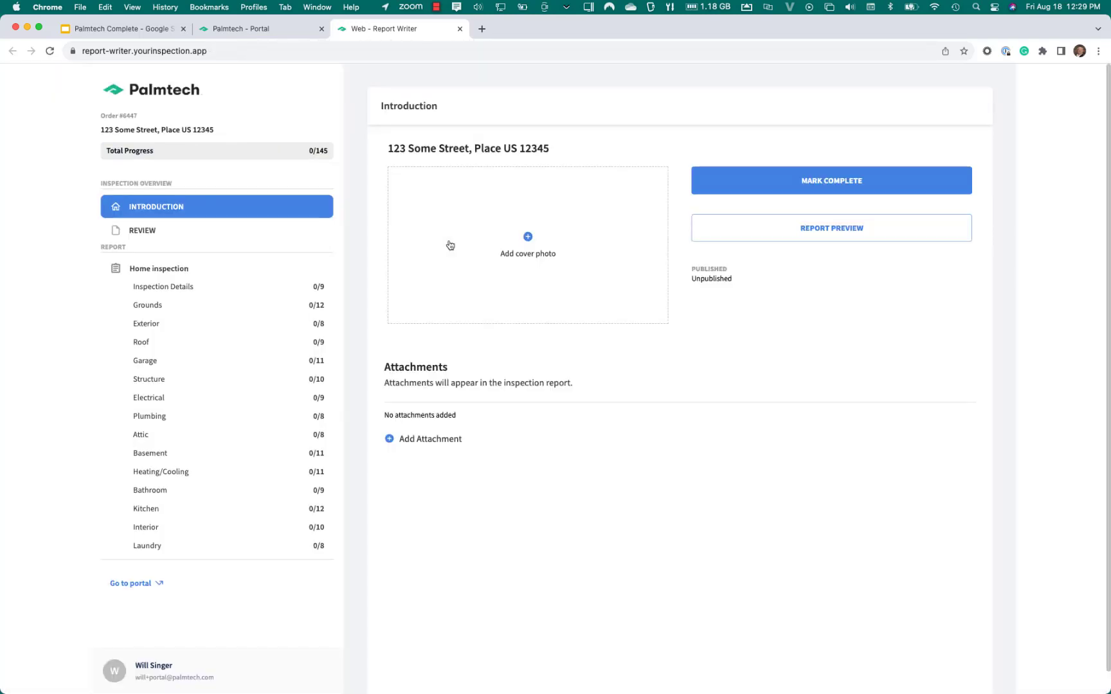
Step: Add the red house picture as the report's cover photo and open the review of comments by rating
{"action": "left_click", "coordinate": [528, 238]}
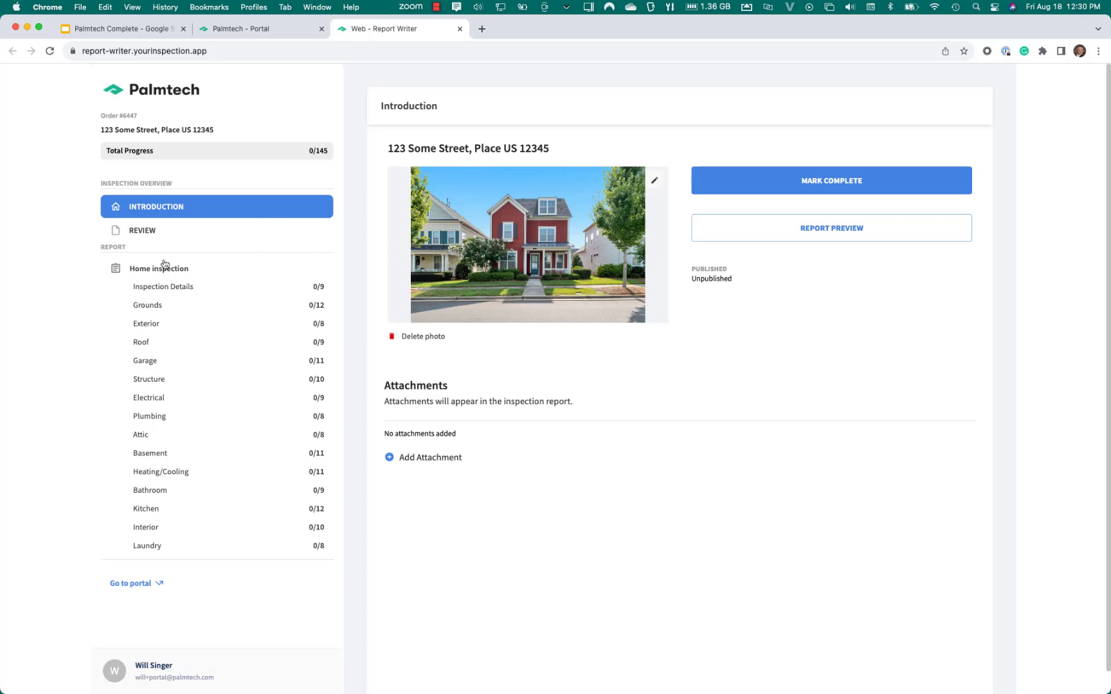
{"action": "left_click", "coordinate": [143, 233]}
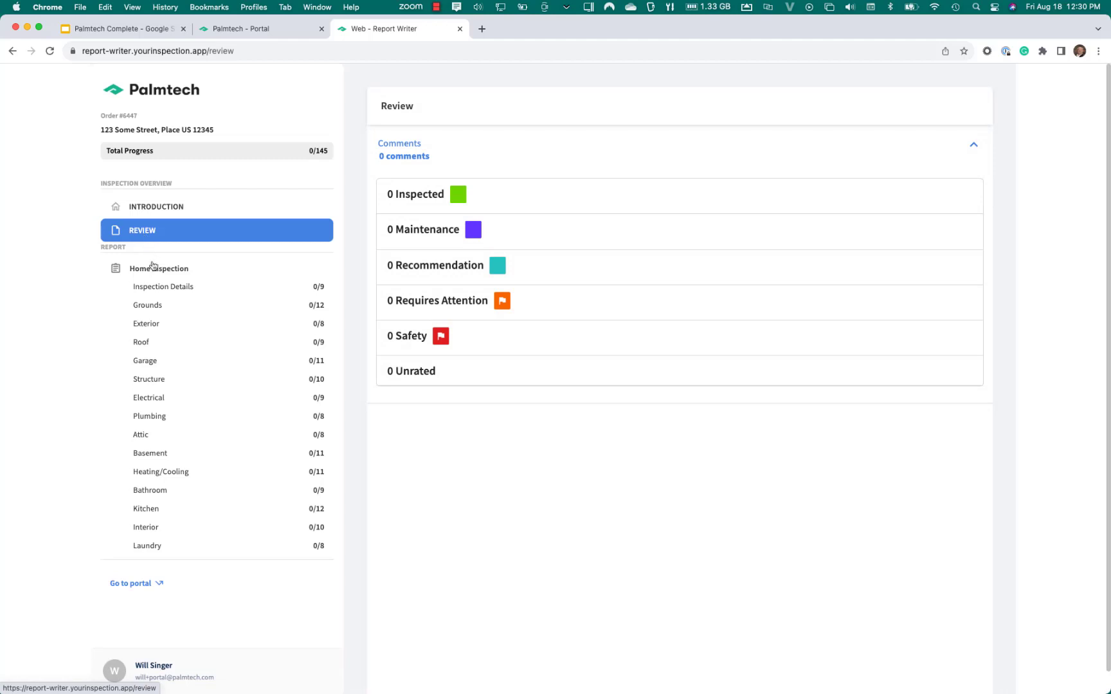
Step: In the Grounds section, set the descriptions of both Driveway and Walks to Concrete
{"action": "left_click", "coordinate": [164, 310]}
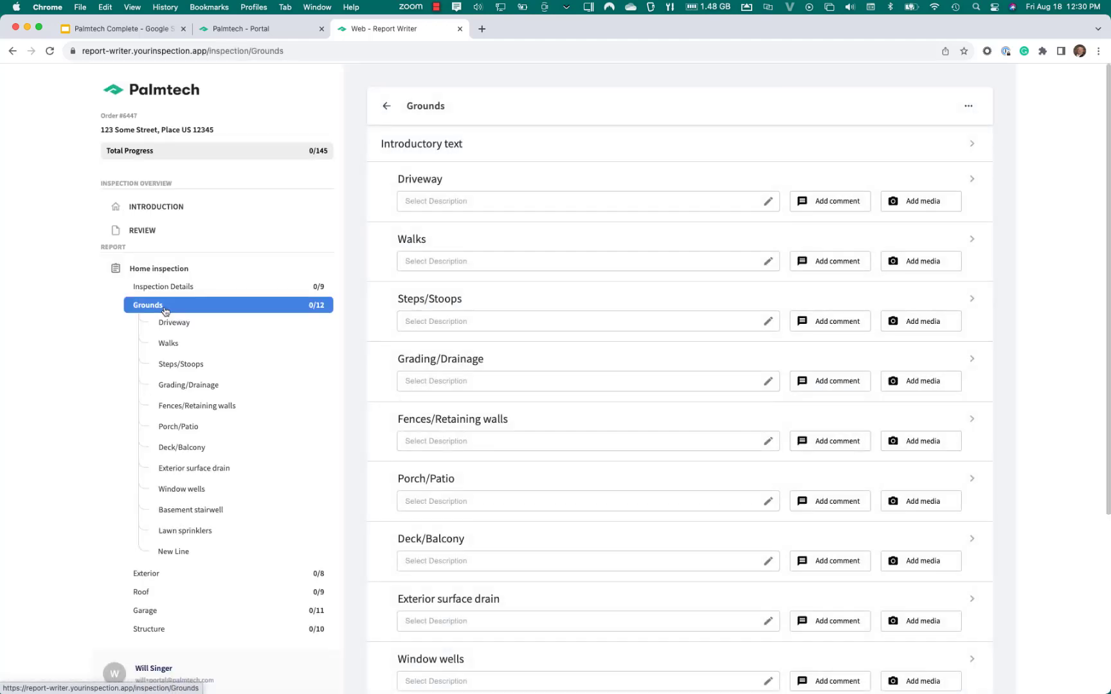
{"action": "left_click", "coordinate": [429, 201]}
{"action": "left_click", "coordinate": [469, 289]}
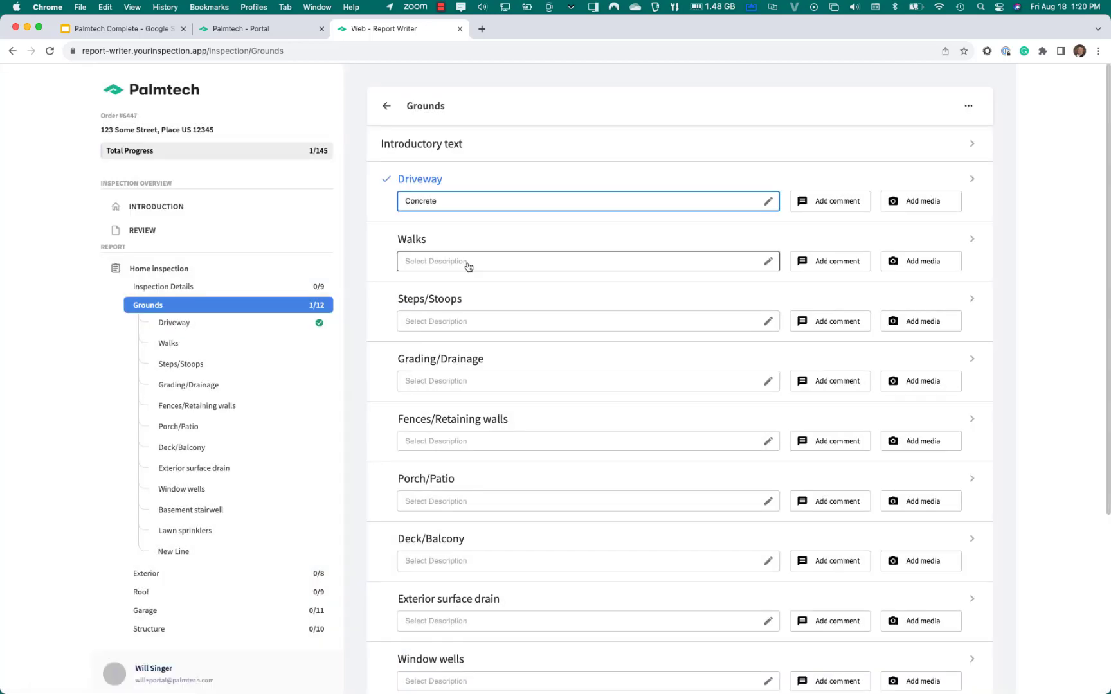
{"action": "left_click", "coordinate": [467, 268]}
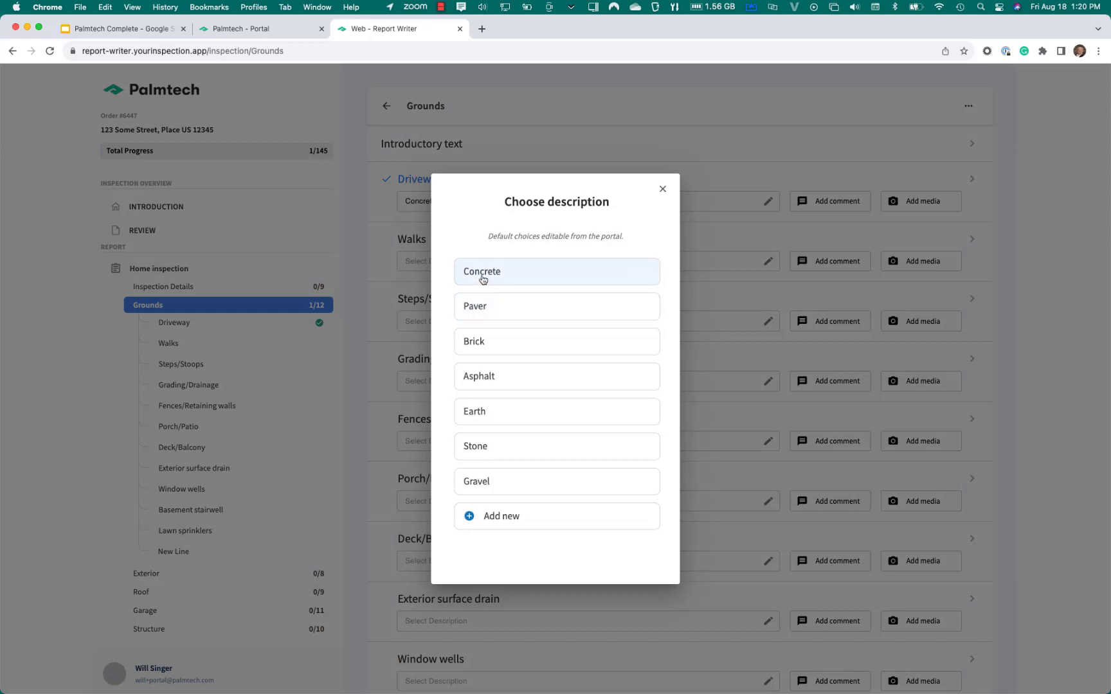
{"action": "left_click", "coordinate": [484, 278]}
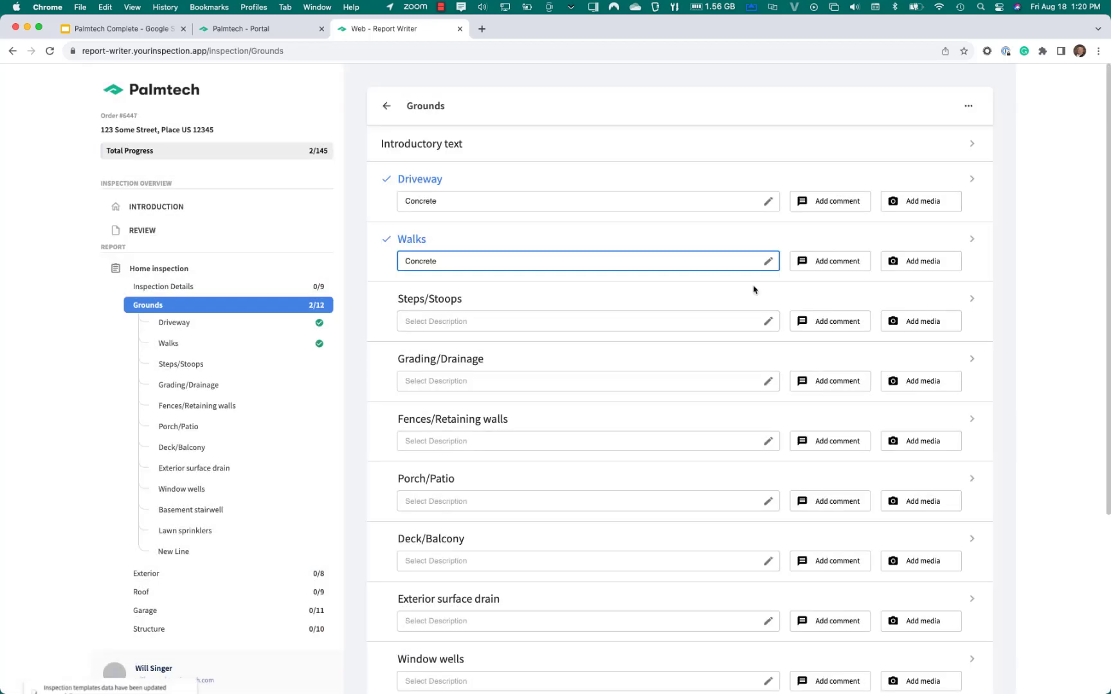
Step: Add the "Concrete pitted and chipped" comment to the Walks line and return to the Grounds section
{"action": "left_click", "coordinate": [831, 261]}
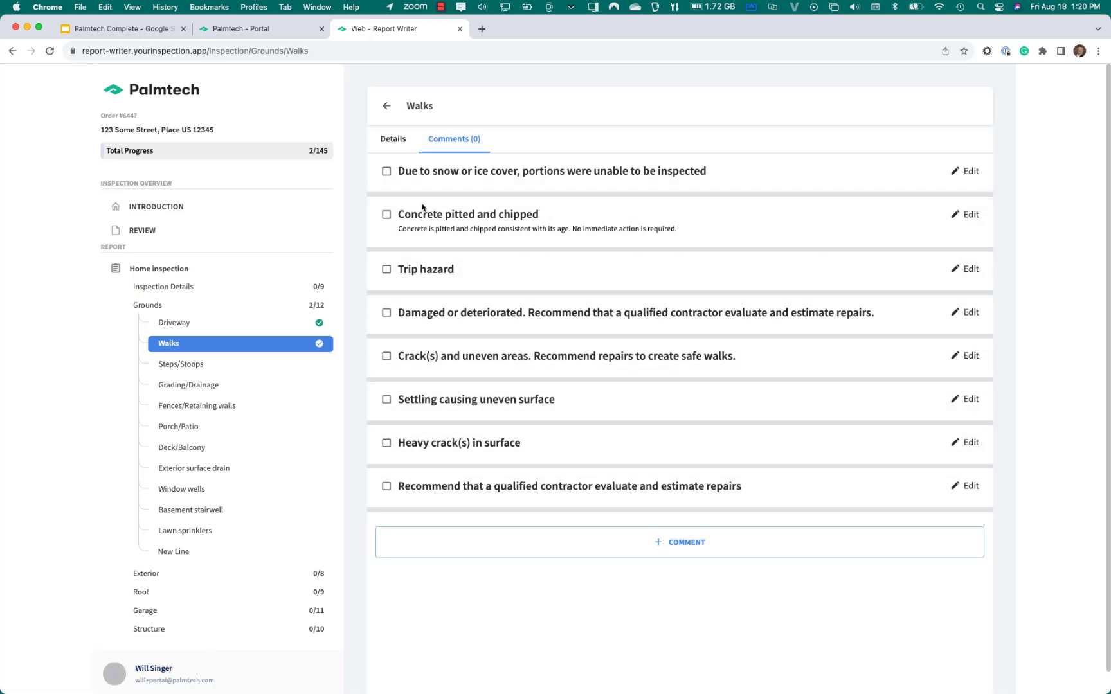
{"action": "left_click", "coordinate": [387, 214]}
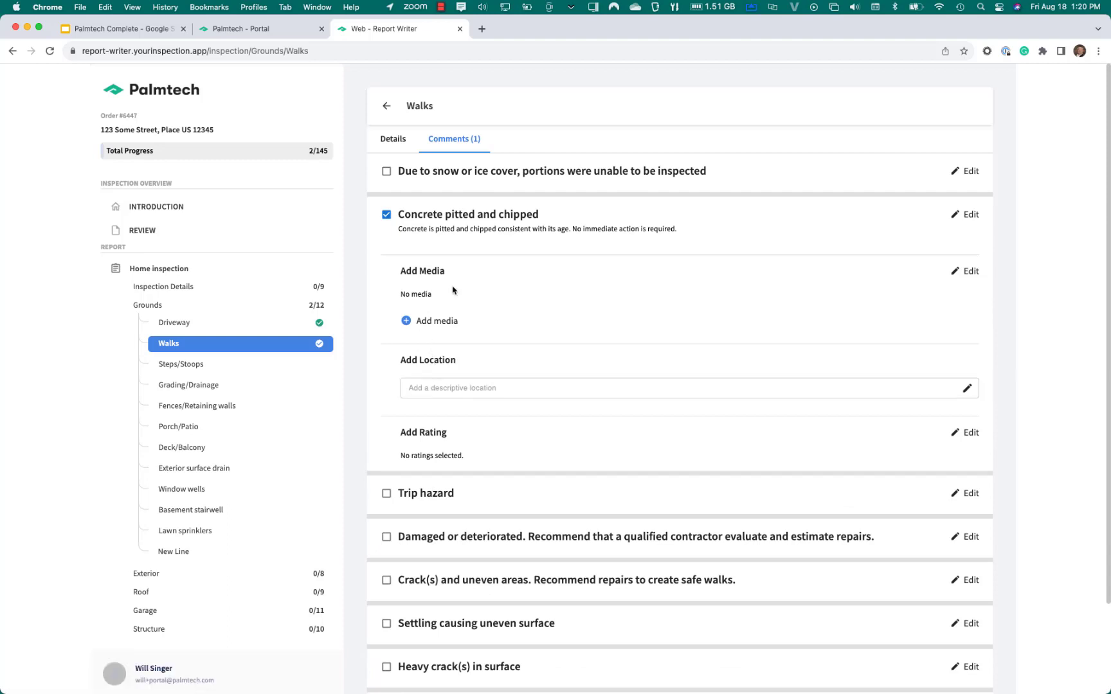
{"action": "left_click", "coordinate": [198, 307]}
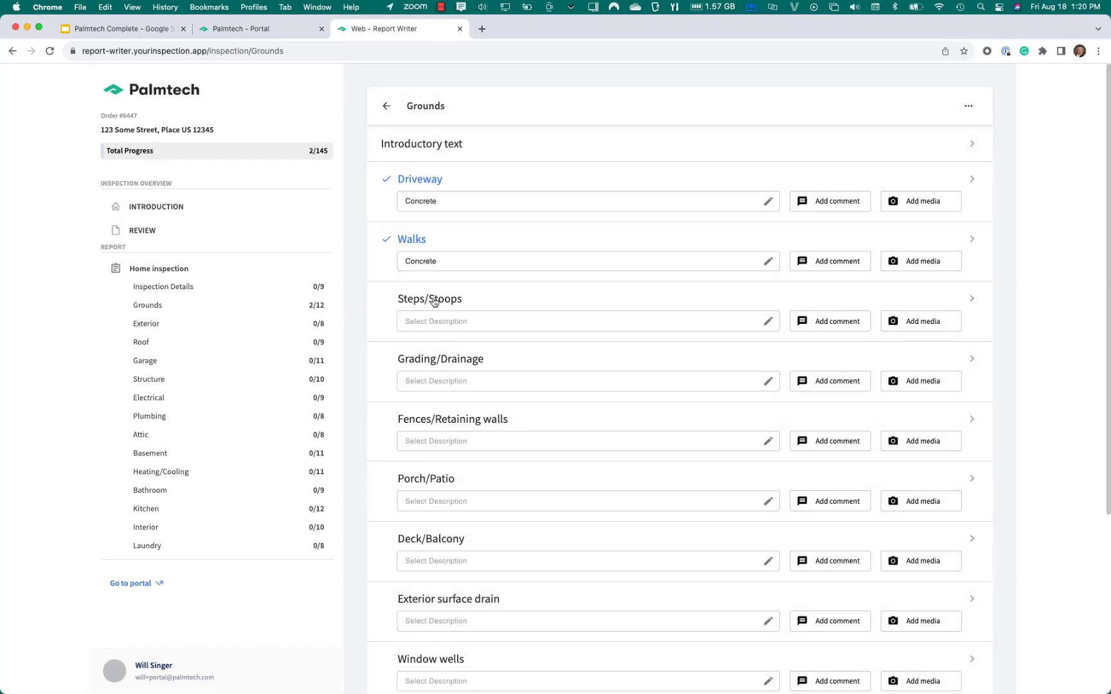
Step: Describe the Steps/Stoops line as Concrete and attach the photo Stoop.JPG to its media
{"action": "left_click", "coordinate": [433, 300]}
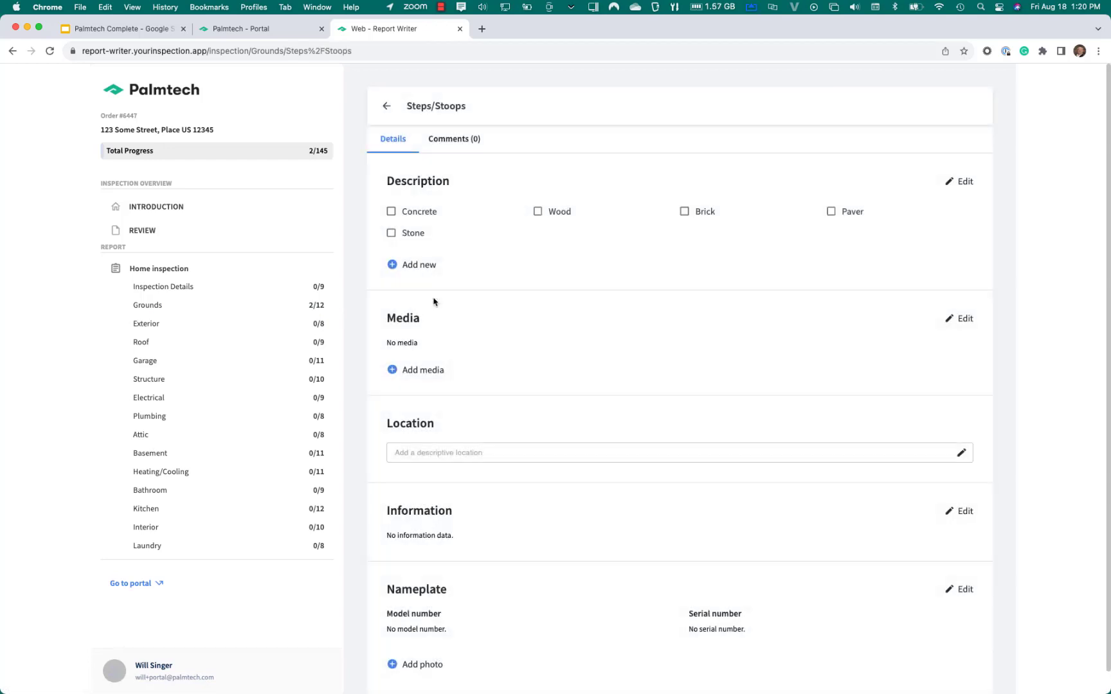
{"action": "left_click", "coordinate": [392, 212]}
{"action": "left_click", "coordinate": [392, 372]}
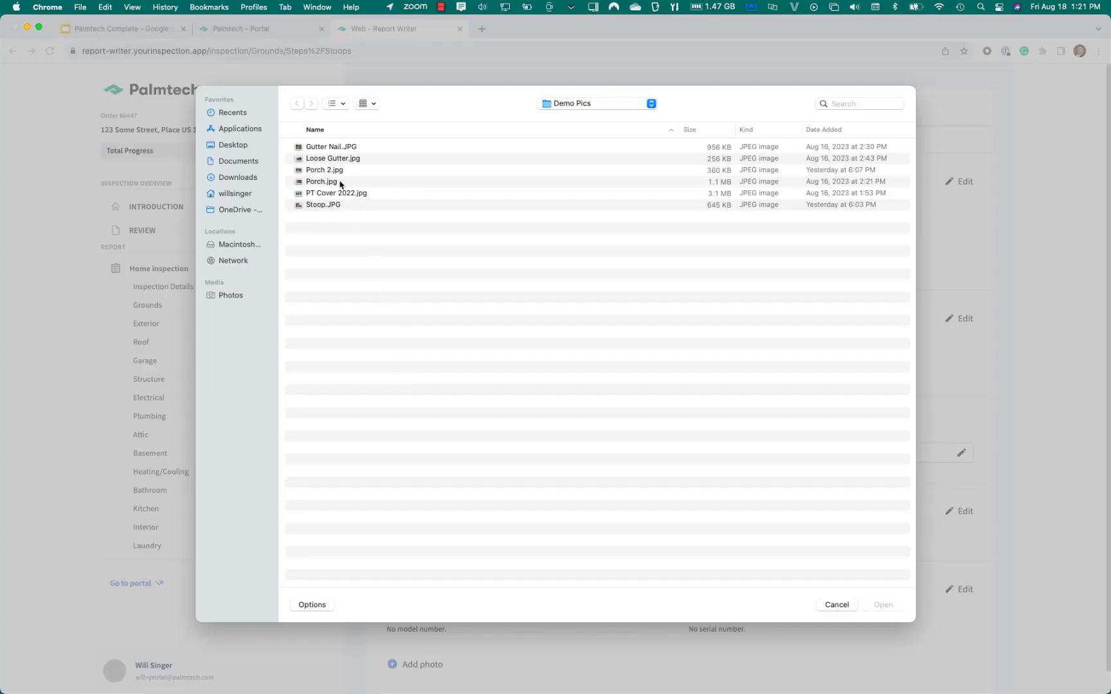
{"action": "left_click", "coordinate": [340, 184]}
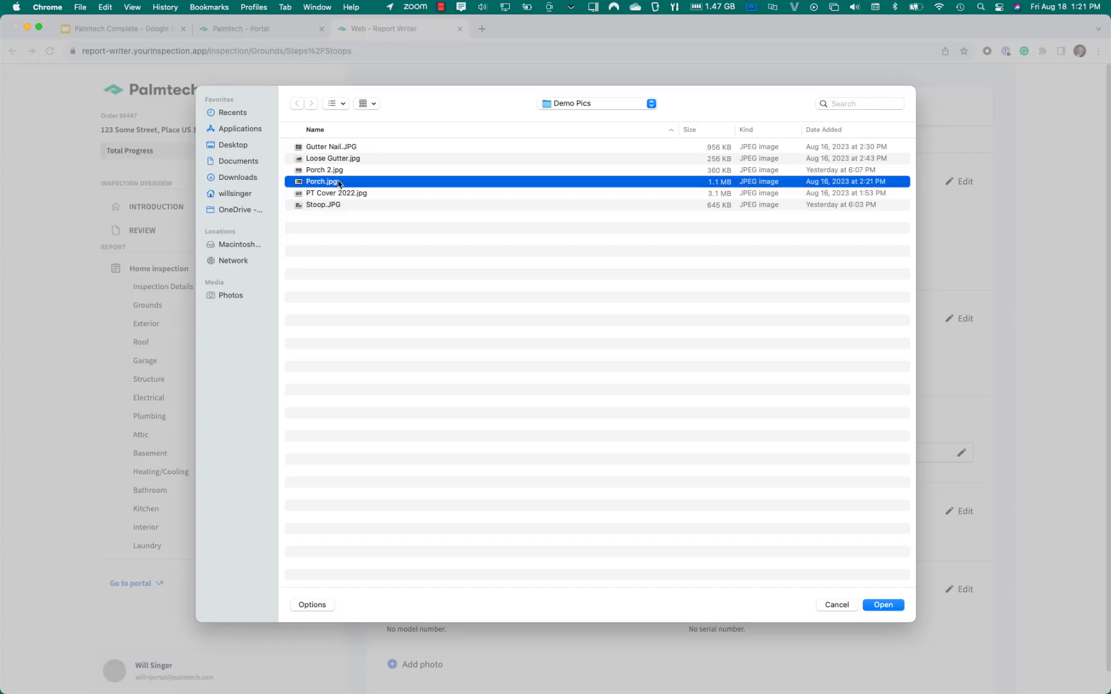
{"action": "double_click", "coordinate": [333, 205]}
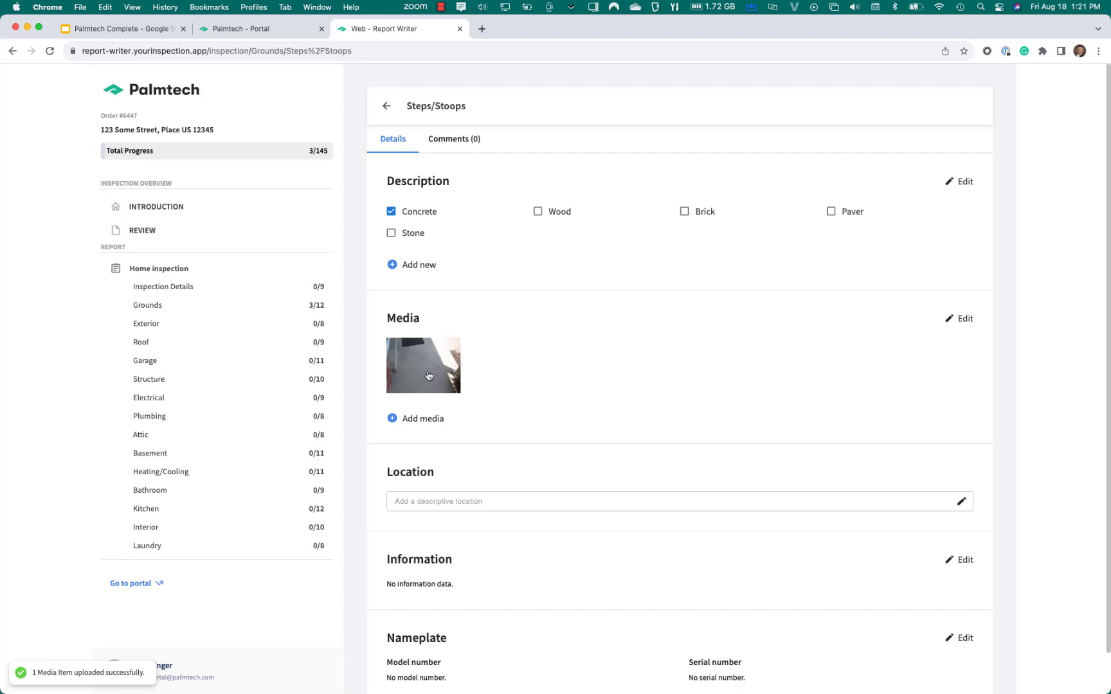
Step: Annotate the stoop photo with a small white arrow sticker rotated to point at the crack, and export the image
{"action": "left_click", "coordinate": [428, 374]}
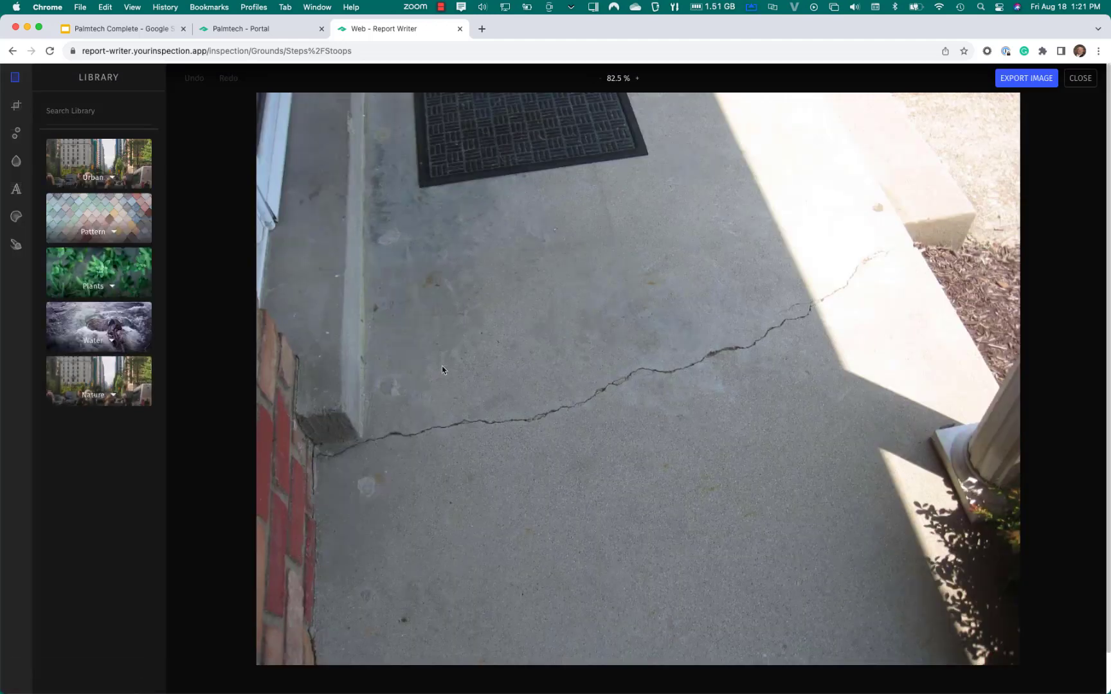
{"action": "left_click", "coordinate": [16, 217]}
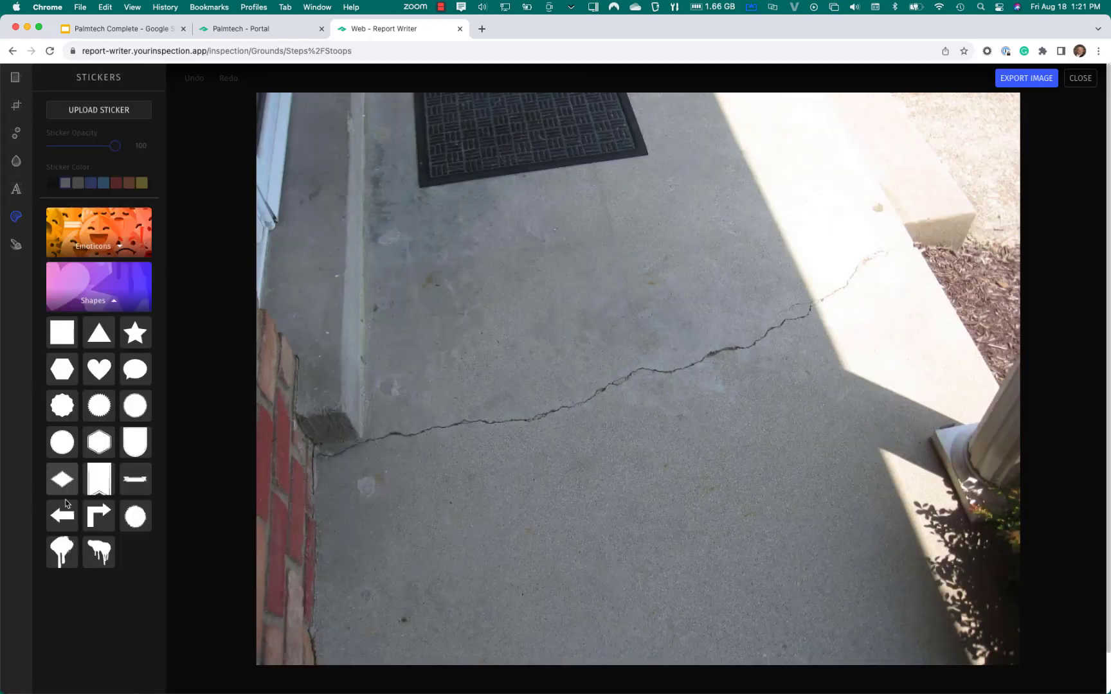
{"action": "left_click", "coordinate": [63, 512]}
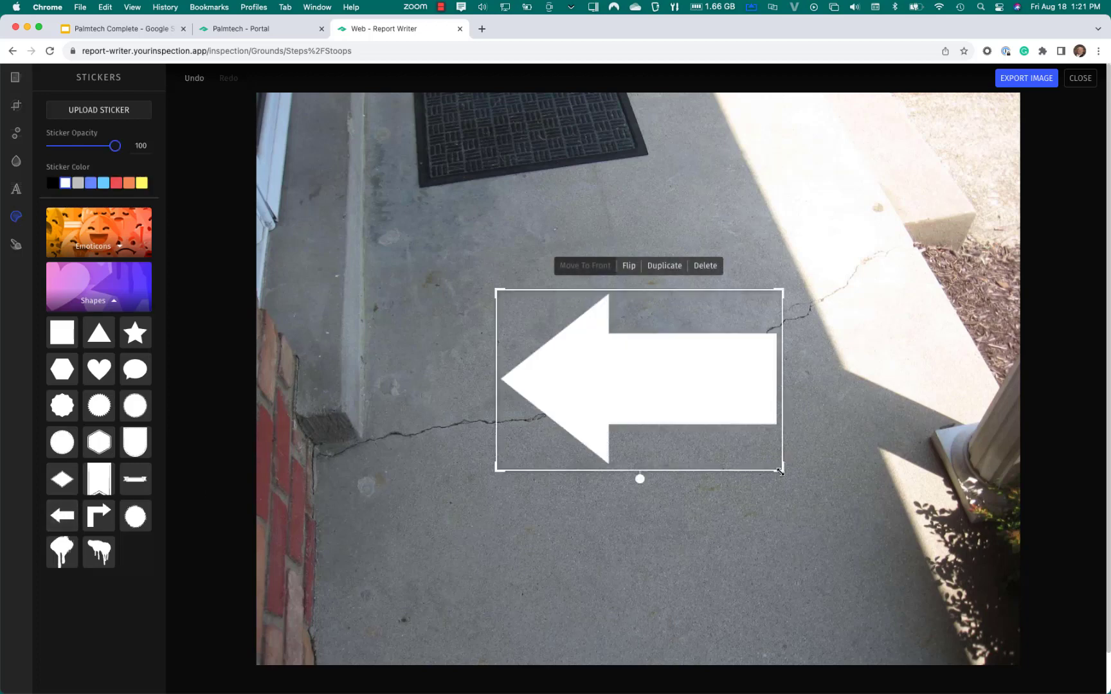
{"action": "left_click_drag", "start_coordinate": [779, 472], "coordinate": [743, 402]}
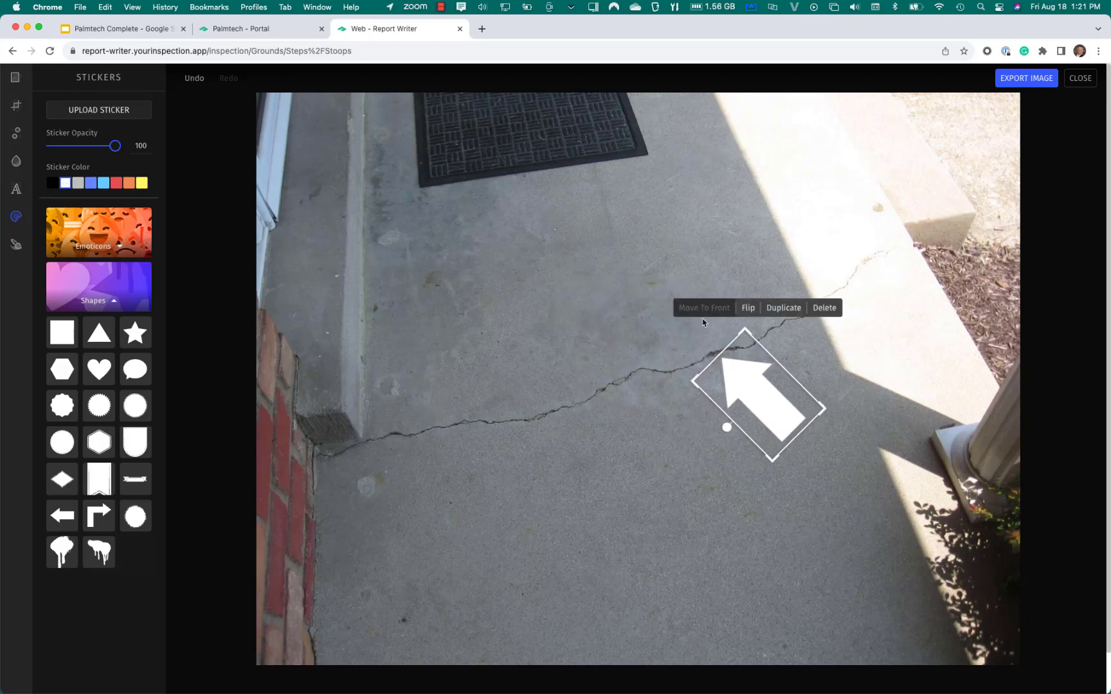
{"action": "left_click", "coordinate": [1024, 80]}
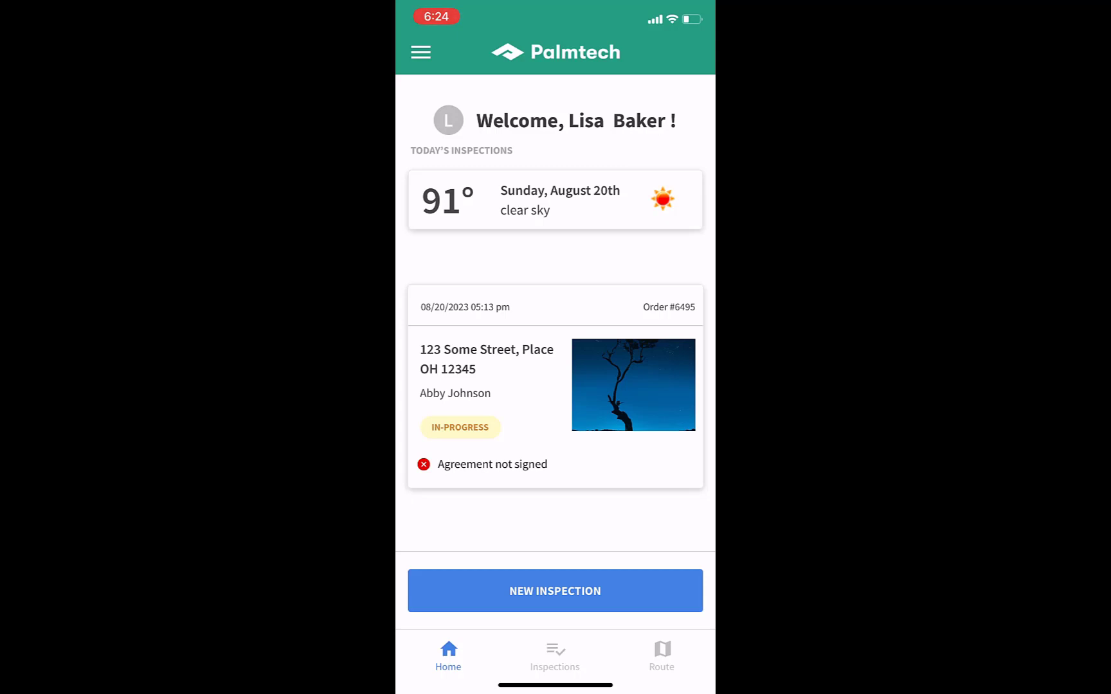
Step: Switch to the Palmtech mobile app, open today's in-progress inspection, and examine its client contact options, agent, fees, agreements and templates
{"action": "left_click", "coordinate": [489, 379]}
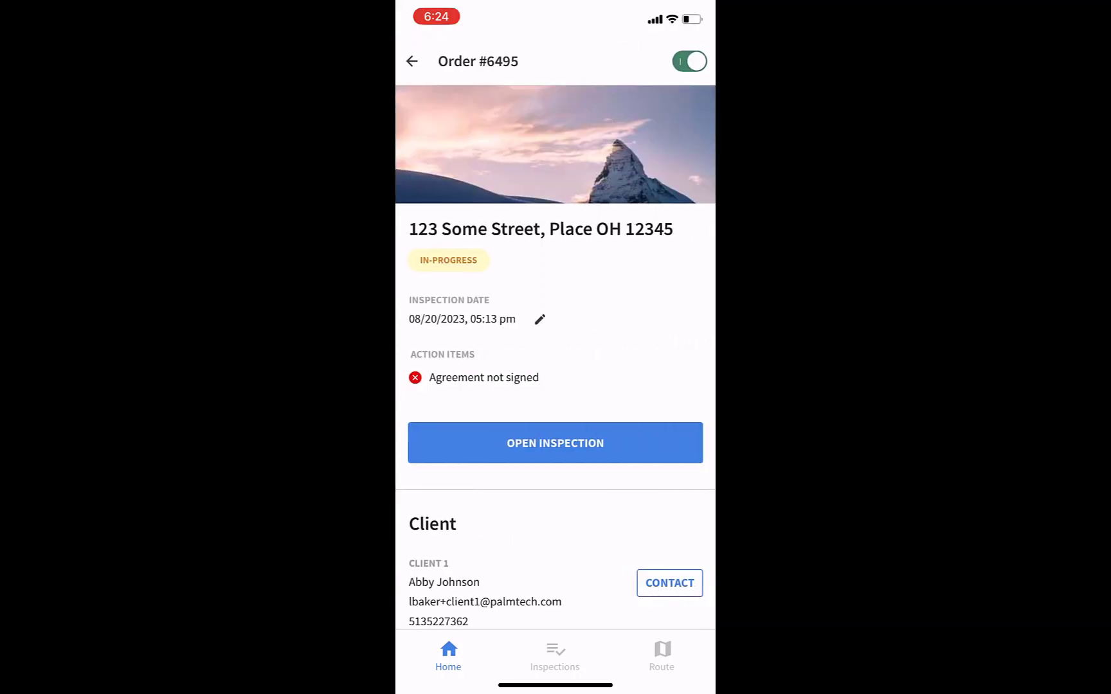
{"action": "scroll", "coordinate": [555, 354], "scroll_direction": "down", "scroll_amount": 3}
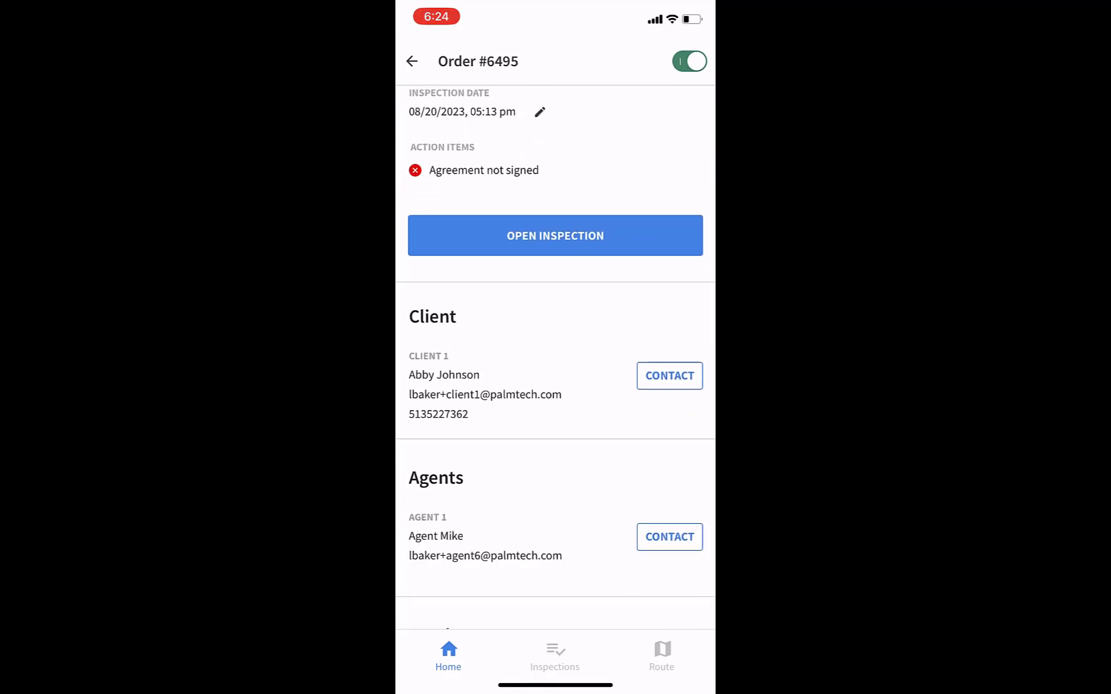
{"action": "scroll", "coordinate": [555, 357], "scroll_direction": "down", "scroll_amount": 2}
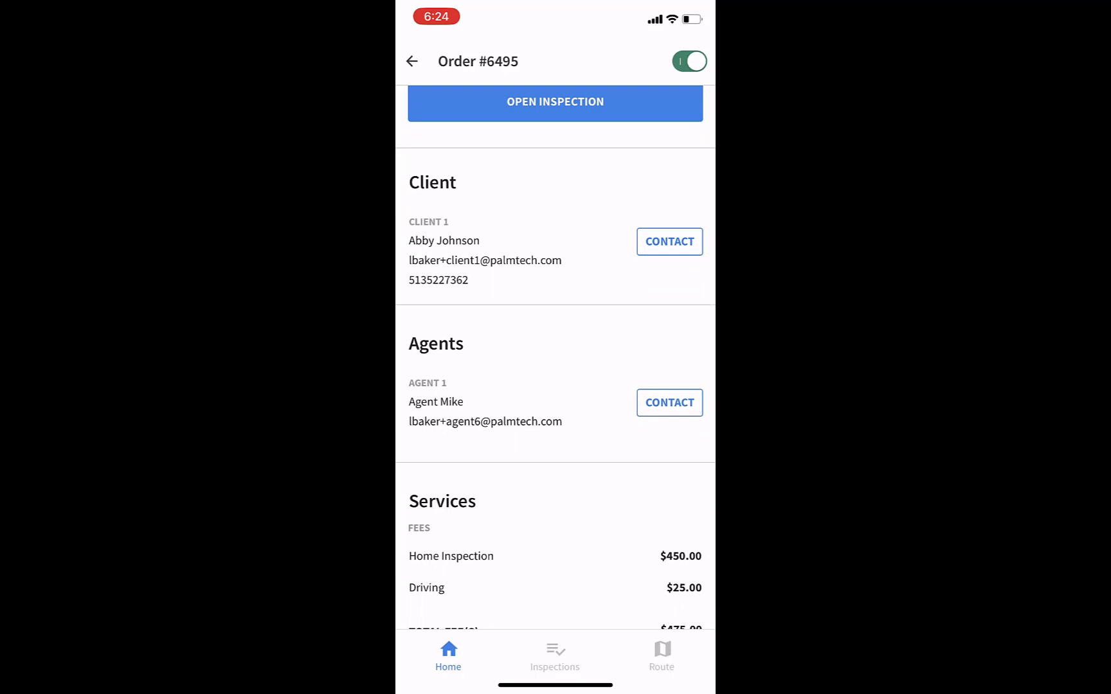
{"action": "left_click", "coordinate": [669, 241]}
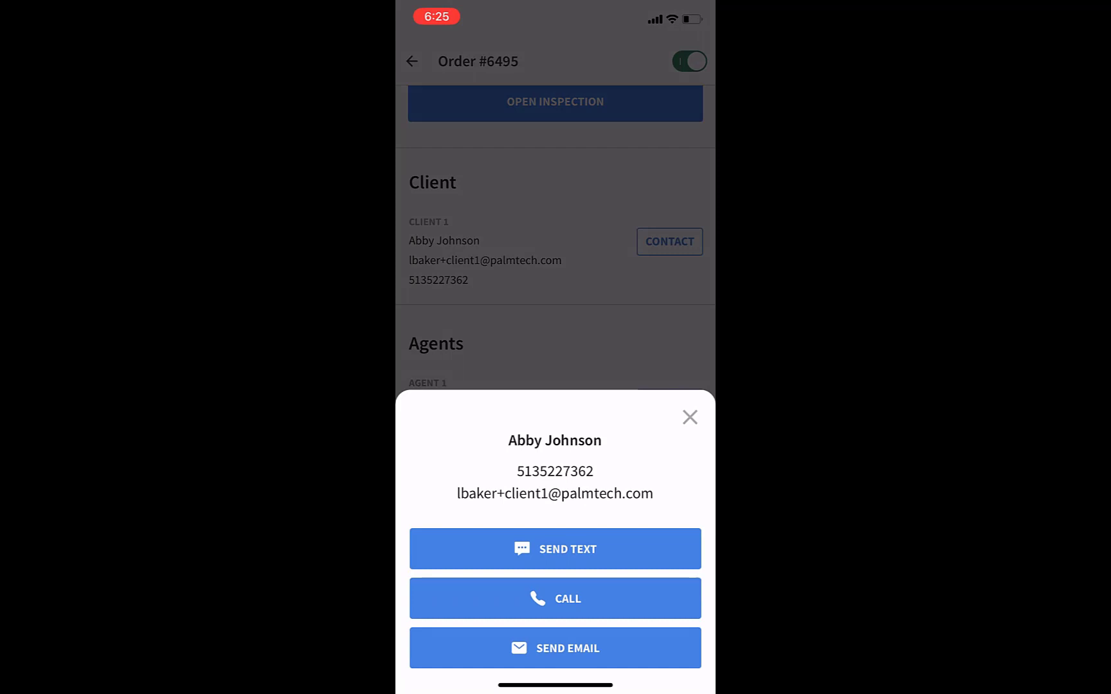
{"action": "scroll", "coordinate": [555, 358], "scroll_direction": "down", "scroll_amount": 4}
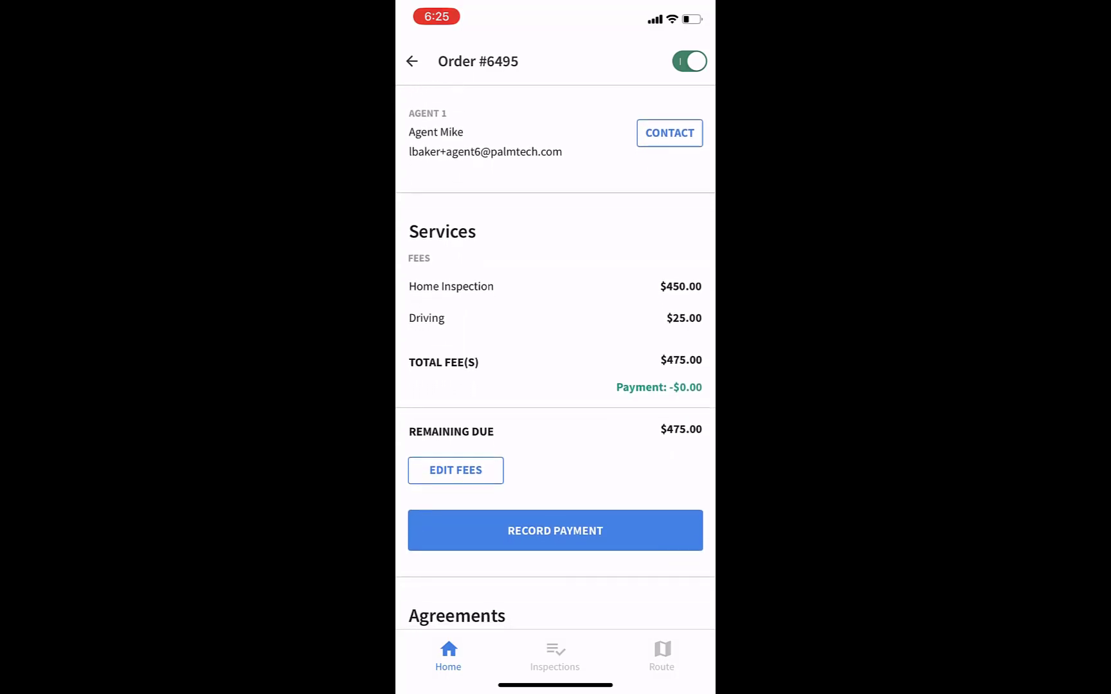
{"action": "scroll", "coordinate": [555, 357], "scroll_direction": "down", "scroll_amount": 5}
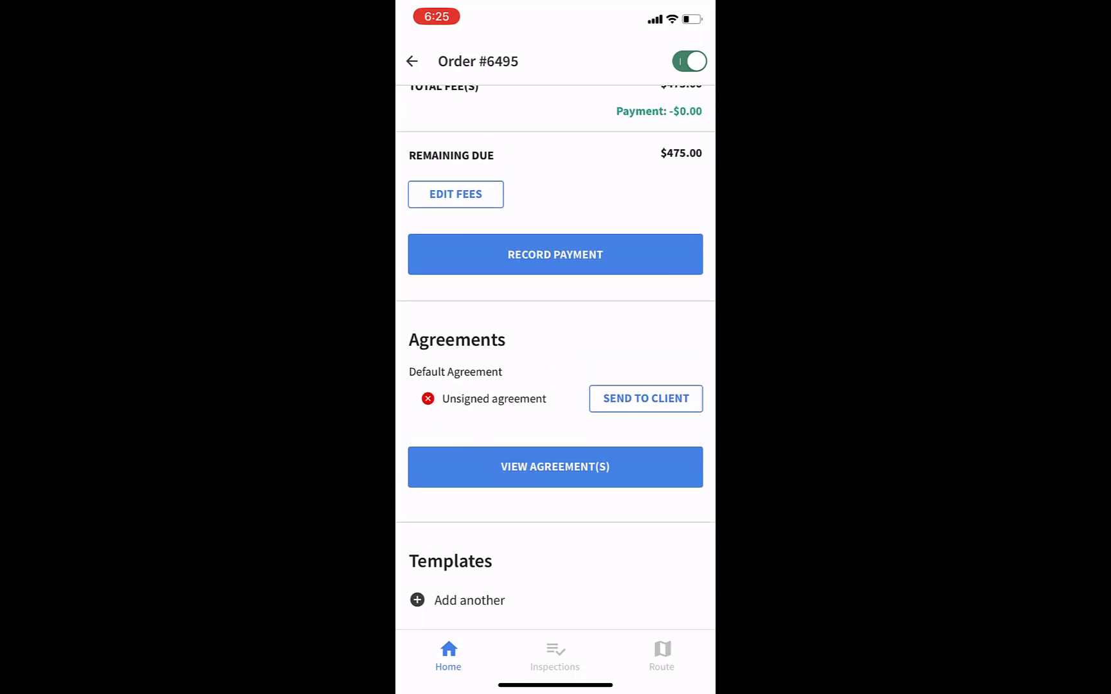
{"action": "scroll", "coordinate": [555, 354], "scroll_direction": "down", "scroll_amount": 2}
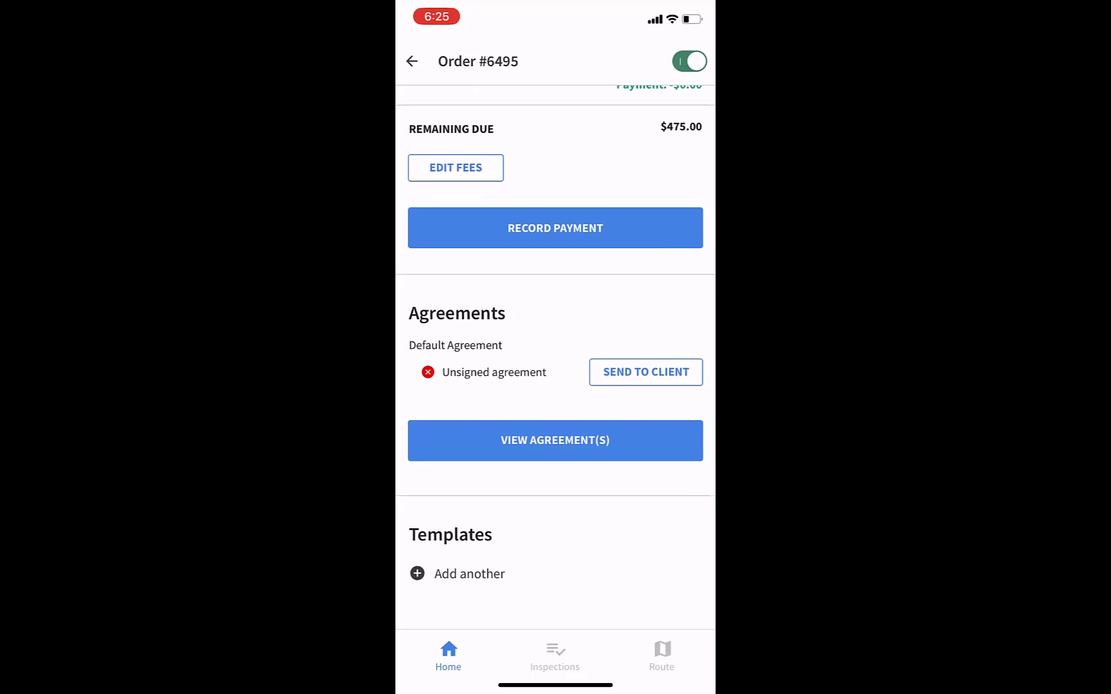
{"action": "scroll", "coordinate": [555, 353], "scroll_direction": "up", "scroll_amount": 1}
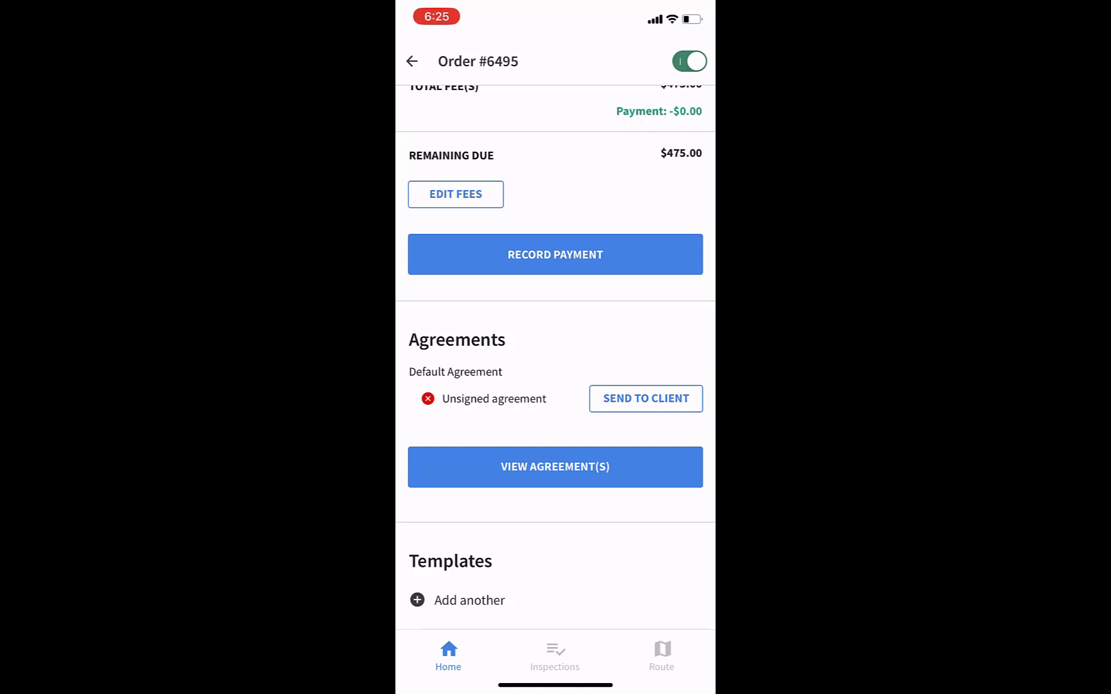
{"action": "scroll", "coordinate": [555, 352], "scroll_direction": "up", "scroll_amount": 2}
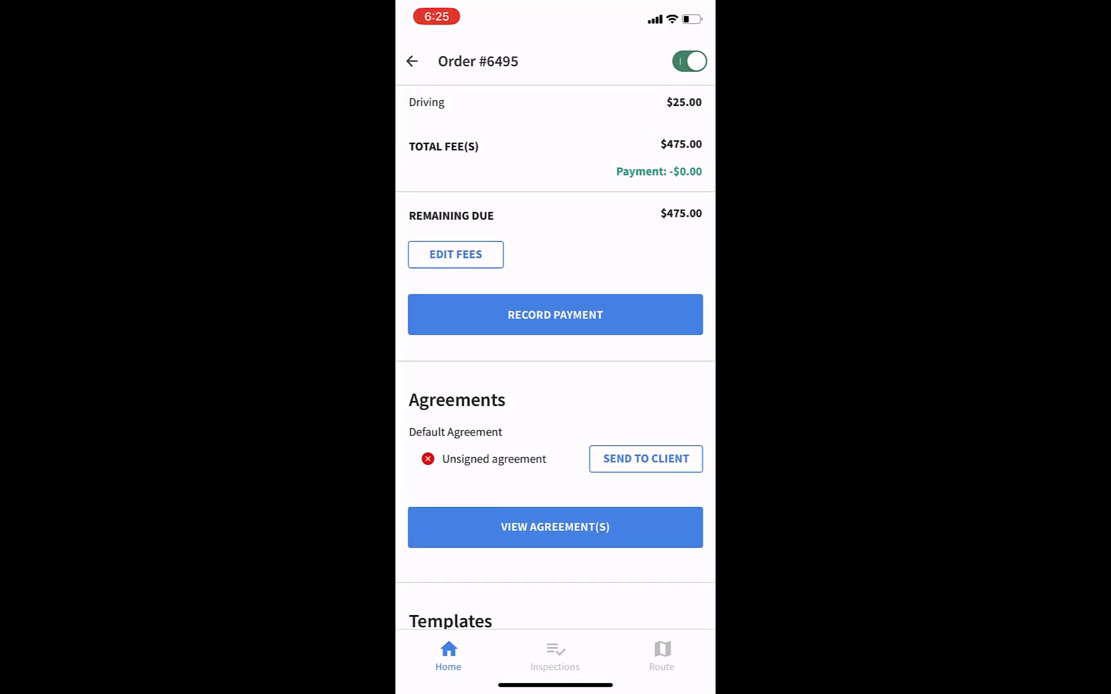
{"action": "scroll", "coordinate": [555, 357], "scroll_direction": "up", "scroll_amount": 10}
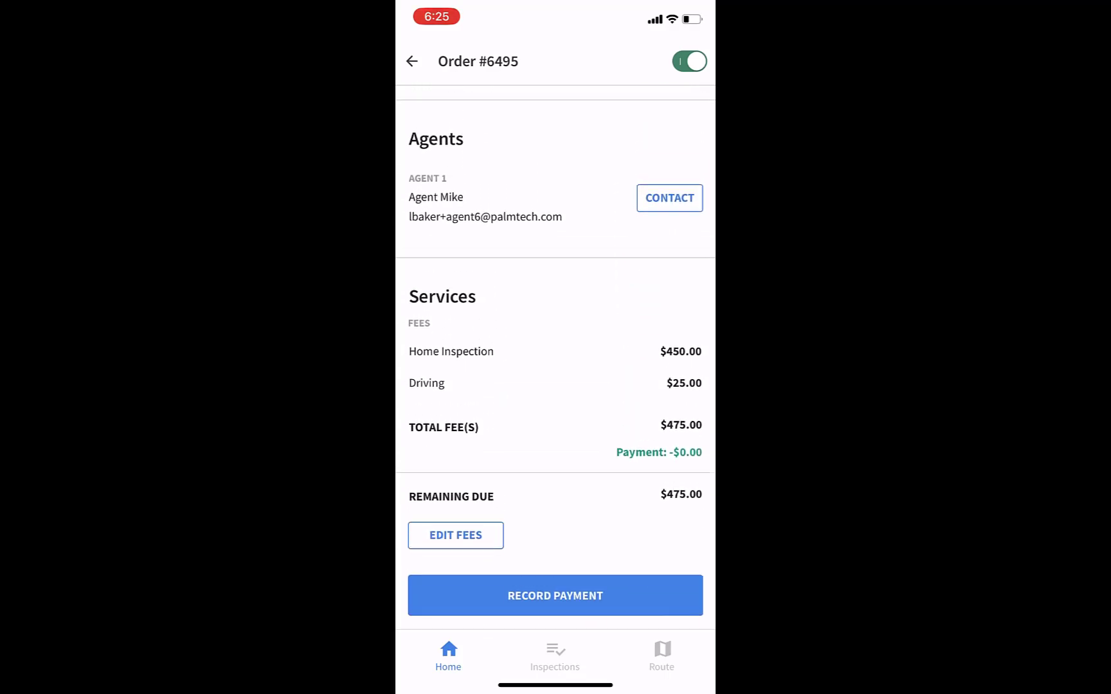
{"action": "scroll", "coordinate": [555, 358], "scroll_direction": "up", "scroll_amount": 7}
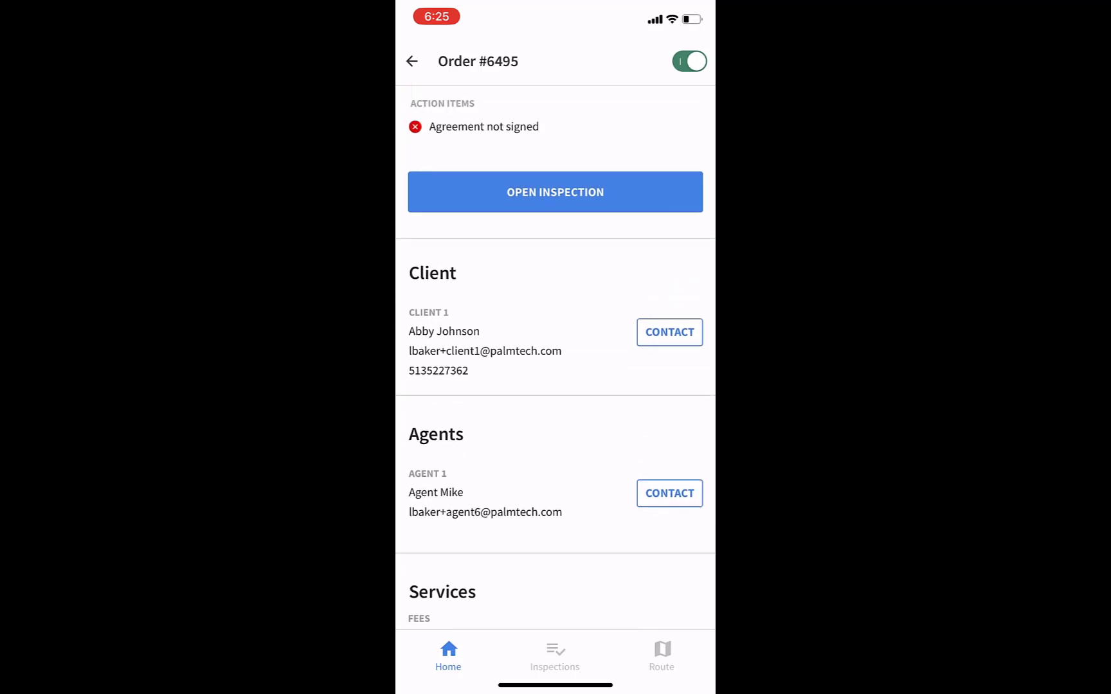
Step: Open the inspection for editing and delete the Fences/Retaining walls line from the Grounds section
{"action": "left_click", "coordinate": [556, 275]}
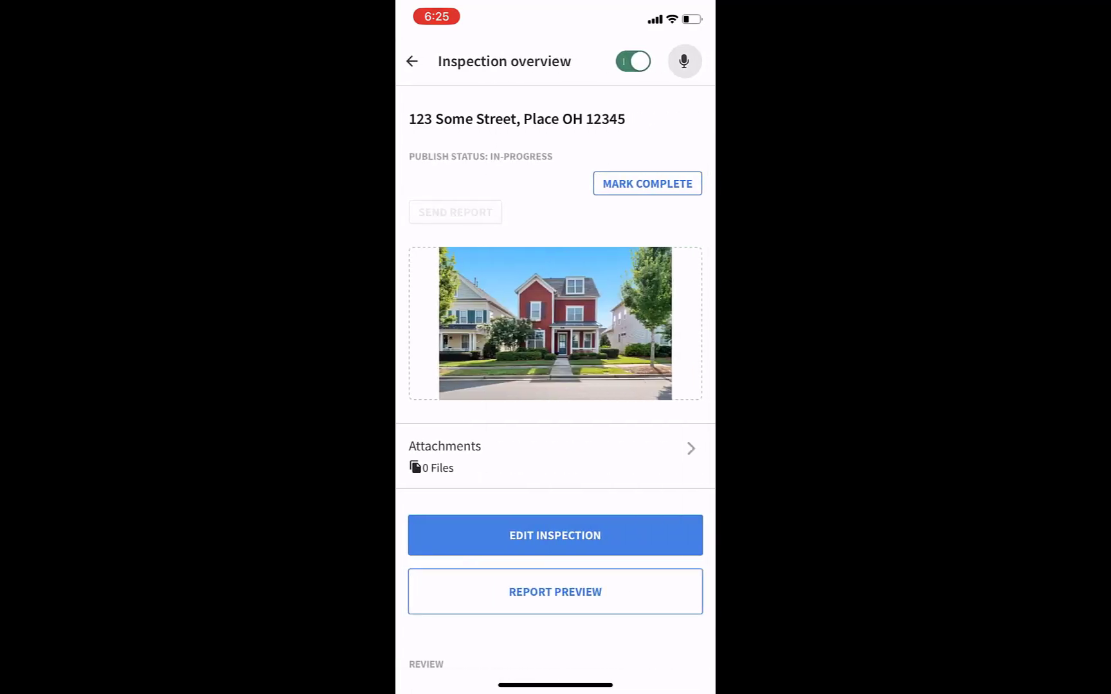
{"action": "left_click", "coordinate": [555, 535]}
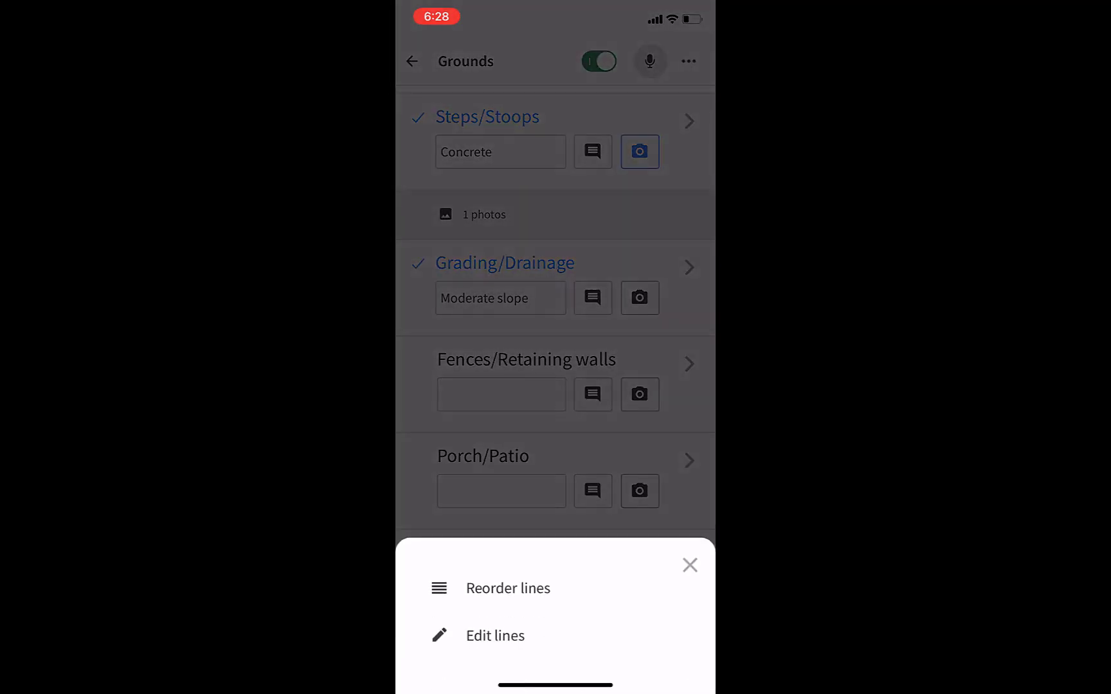
{"action": "left_click", "coordinate": [495, 635]}
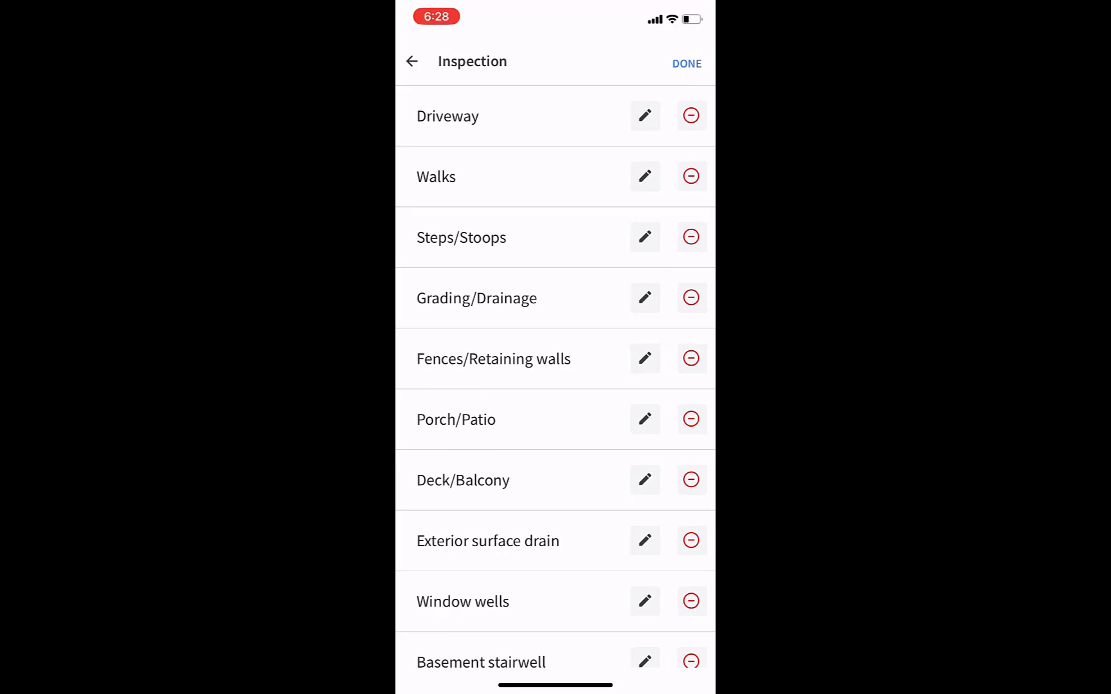
{"action": "left_click", "coordinate": [690, 358]}
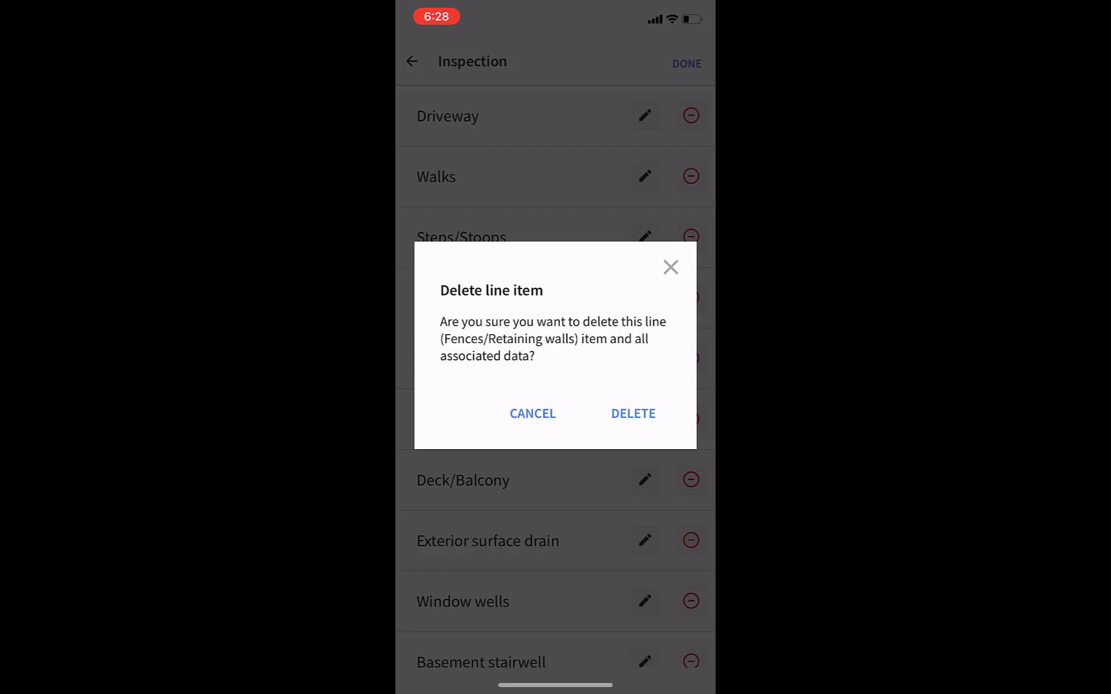
{"action": "left_click", "coordinate": [633, 413]}
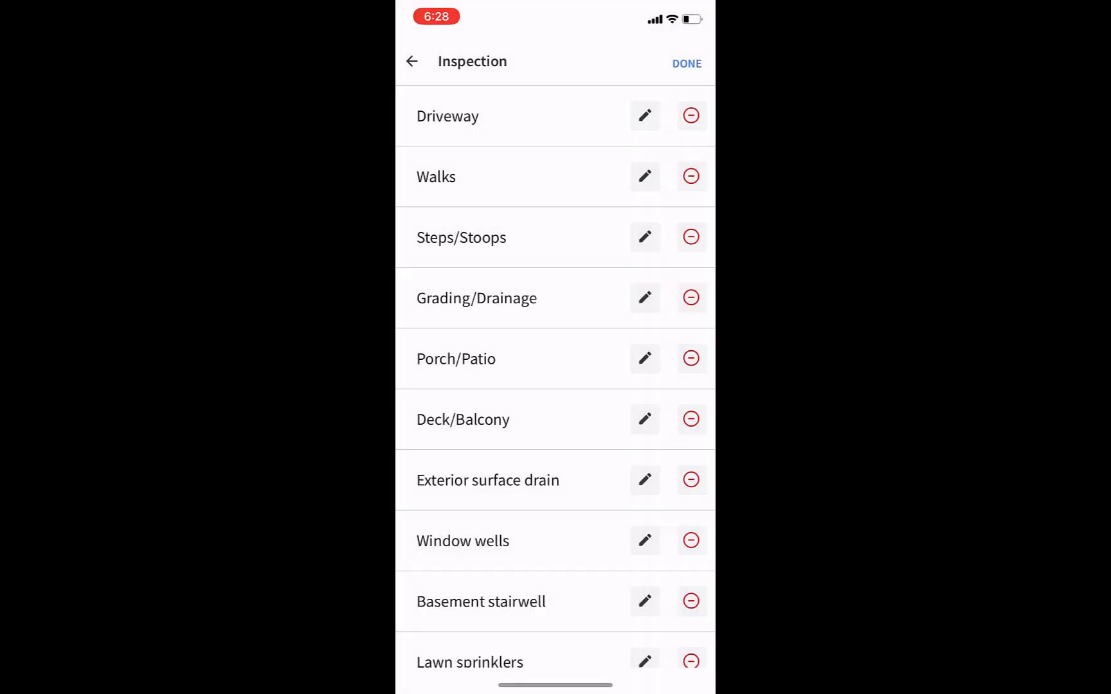
{"action": "left_click", "coordinate": [686, 63]}
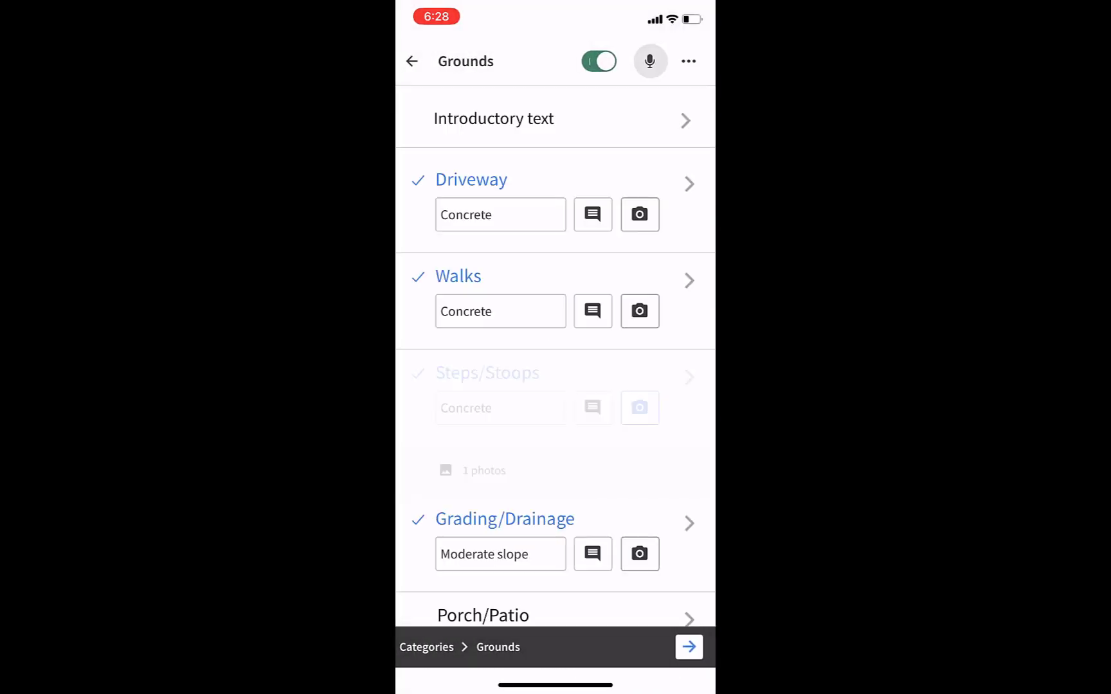
Step: Describe the Porch/Patio line in Grounds as Untreated wood and attach three new camera photos of the wooden deck to its media
{"action": "scroll", "coordinate": [556, 353], "scroll_direction": "down", "scroll_amount": 5}
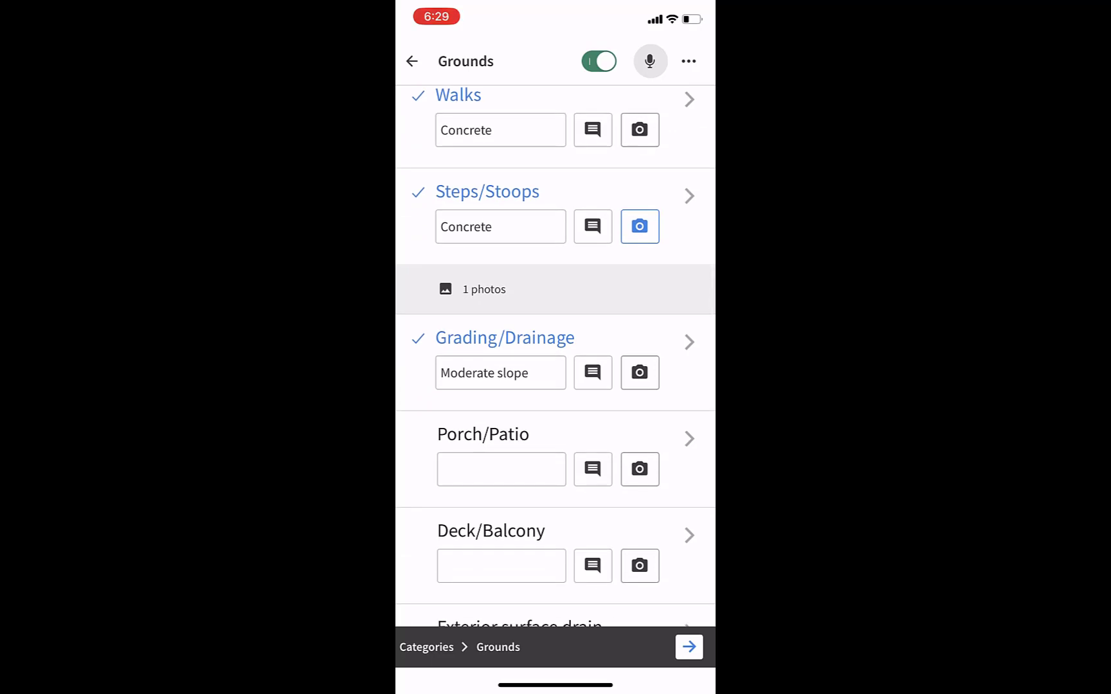
{"action": "left_click", "coordinate": [483, 434]}
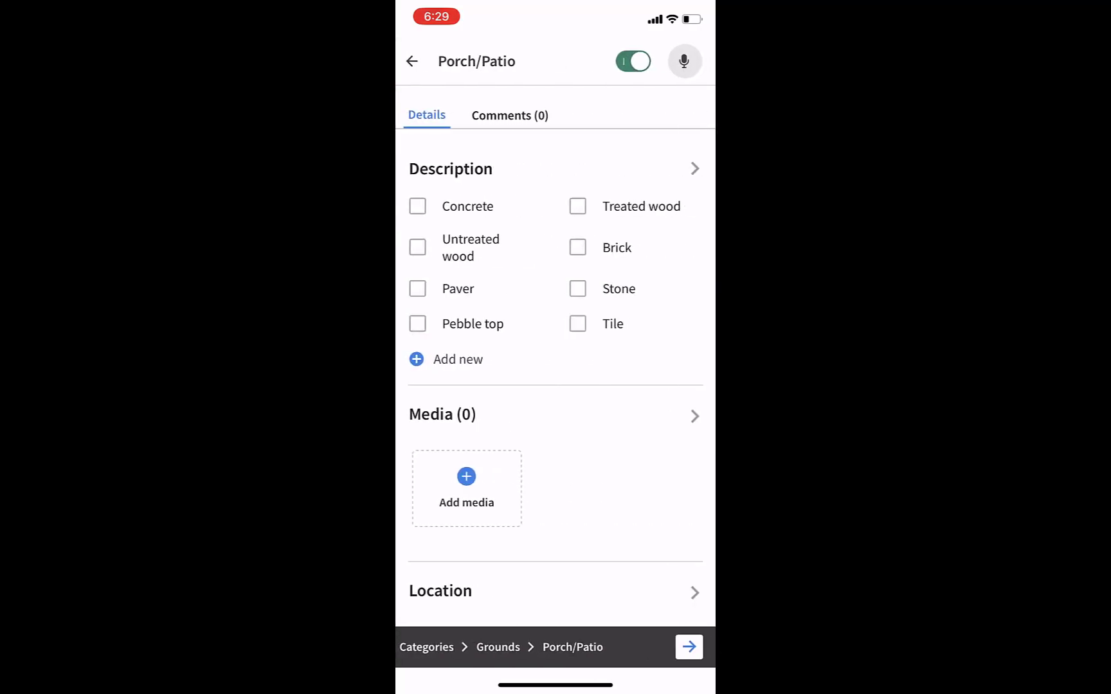
{"action": "left_click", "coordinate": [417, 247]}
{"action": "left_click", "coordinate": [466, 488]}
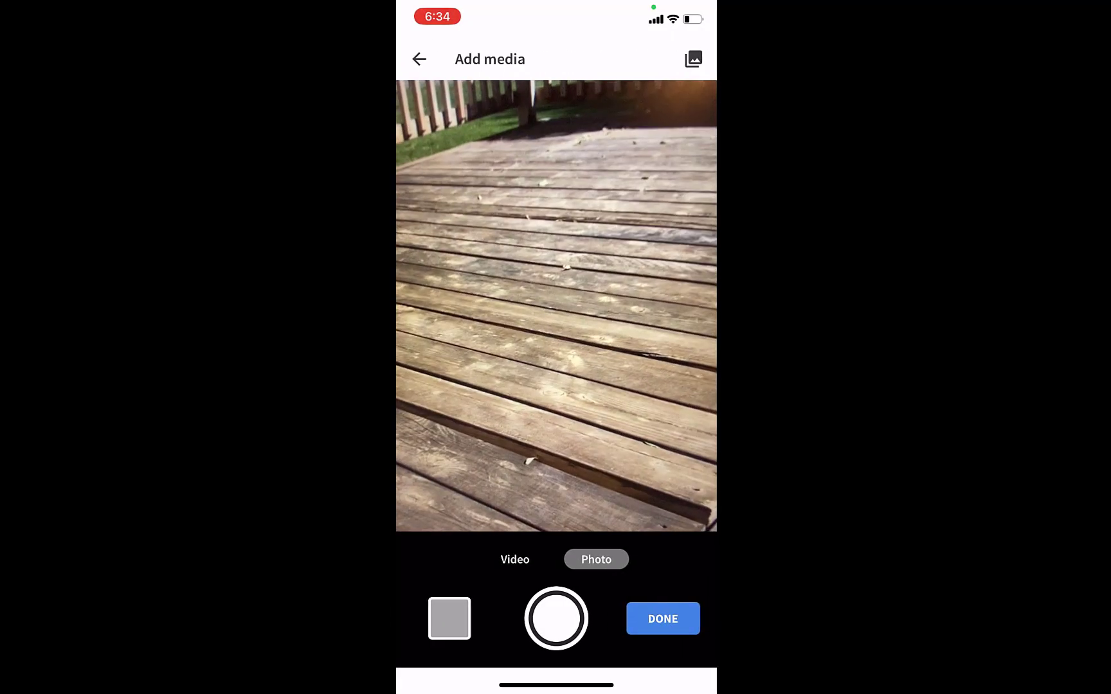
{"action": "left_click", "coordinate": [556, 618]}
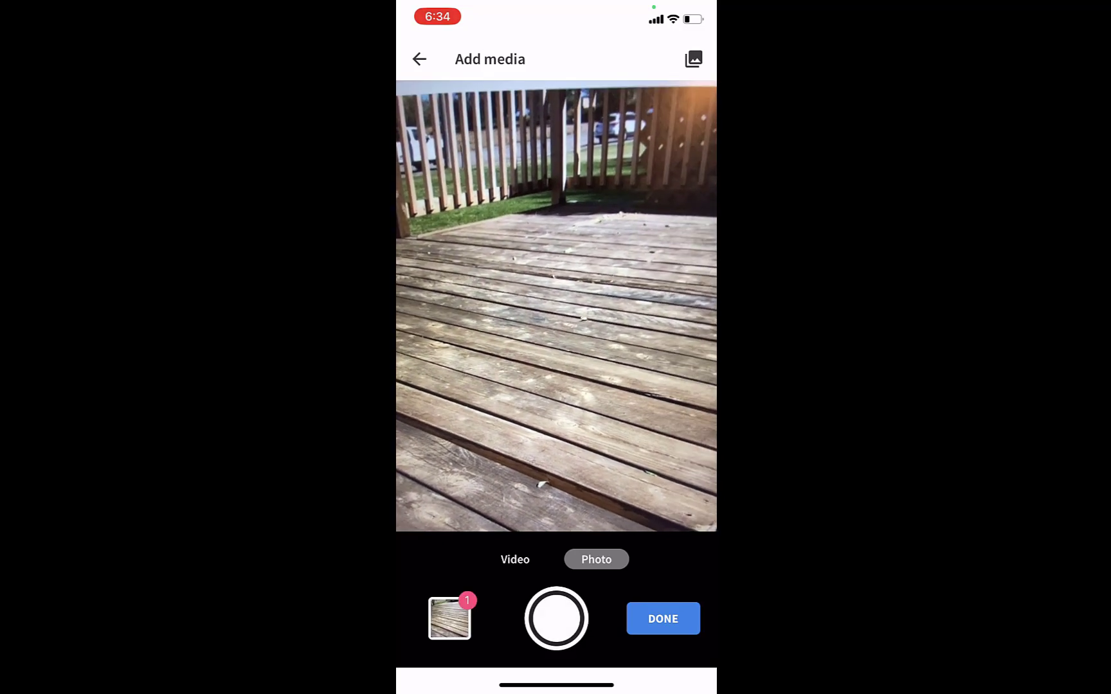
{"action": "left_click", "coordinate": [556, 618]}
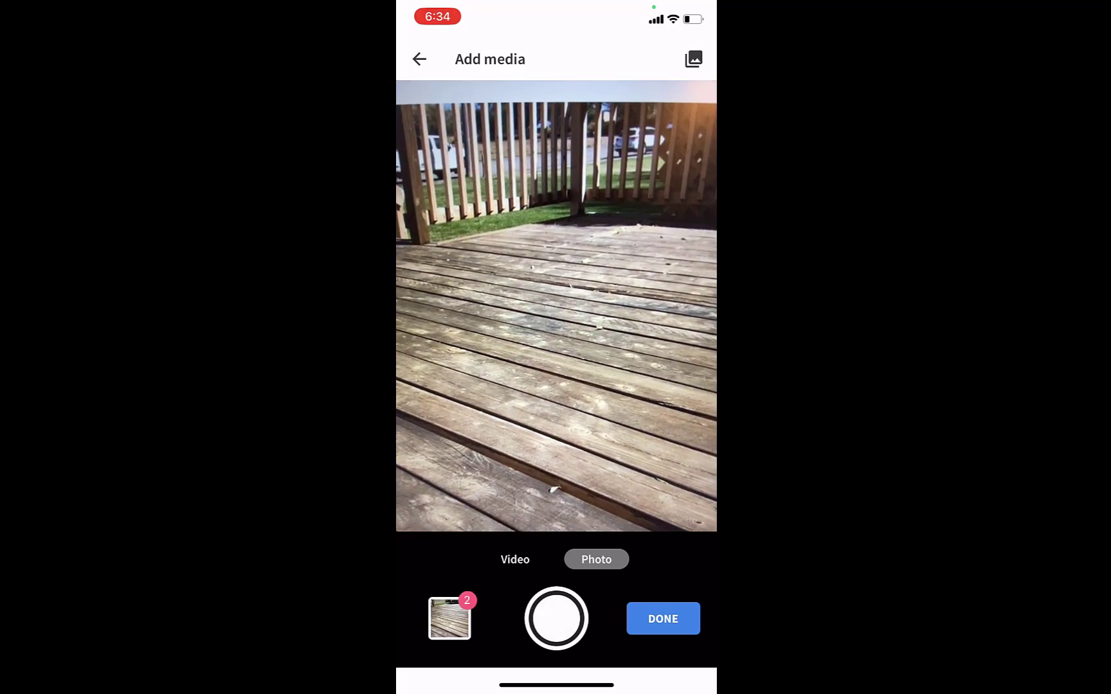
{"action": "left_click", "coordinate": [556, 618]}
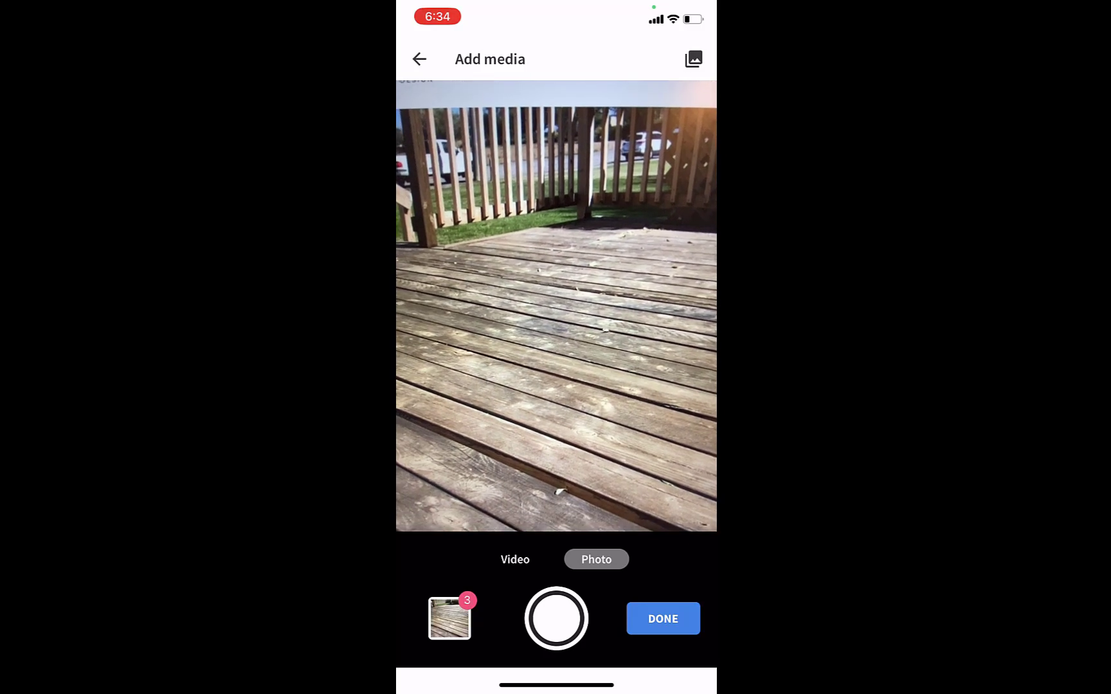
{"action": "left_click", "coordinate": [663, 619]}
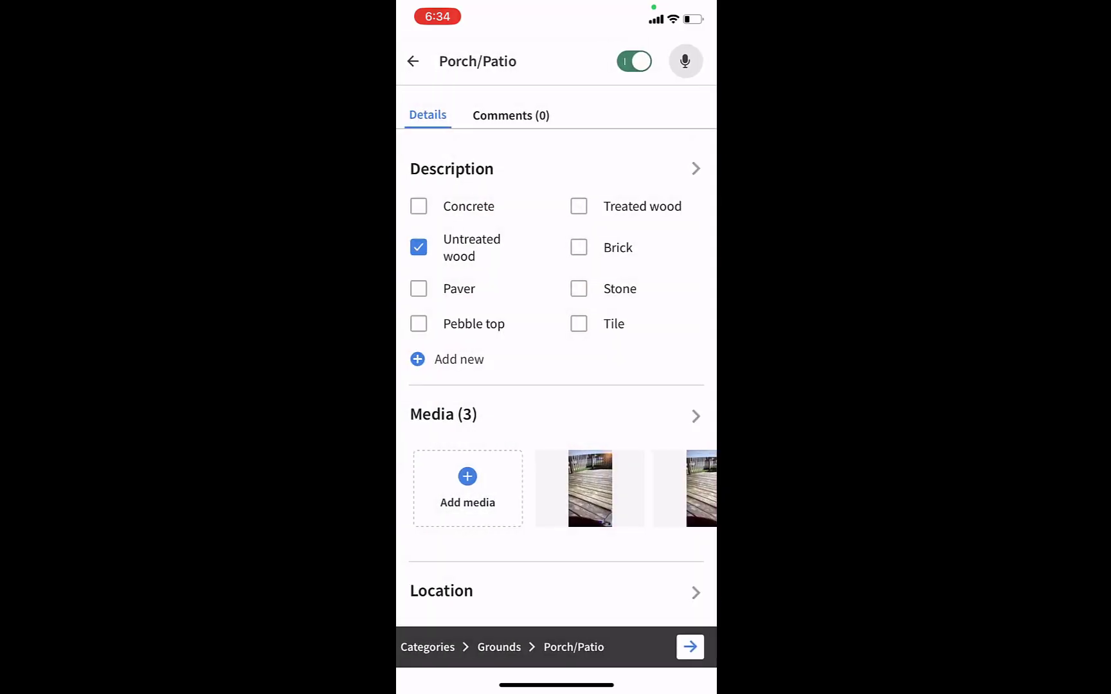
Step: Open the first Porch/Patio photo for editing and crop away the strip above the railing and the dark area along its lower edge
{"action": "left_click", "coordinate": [694, 416]}
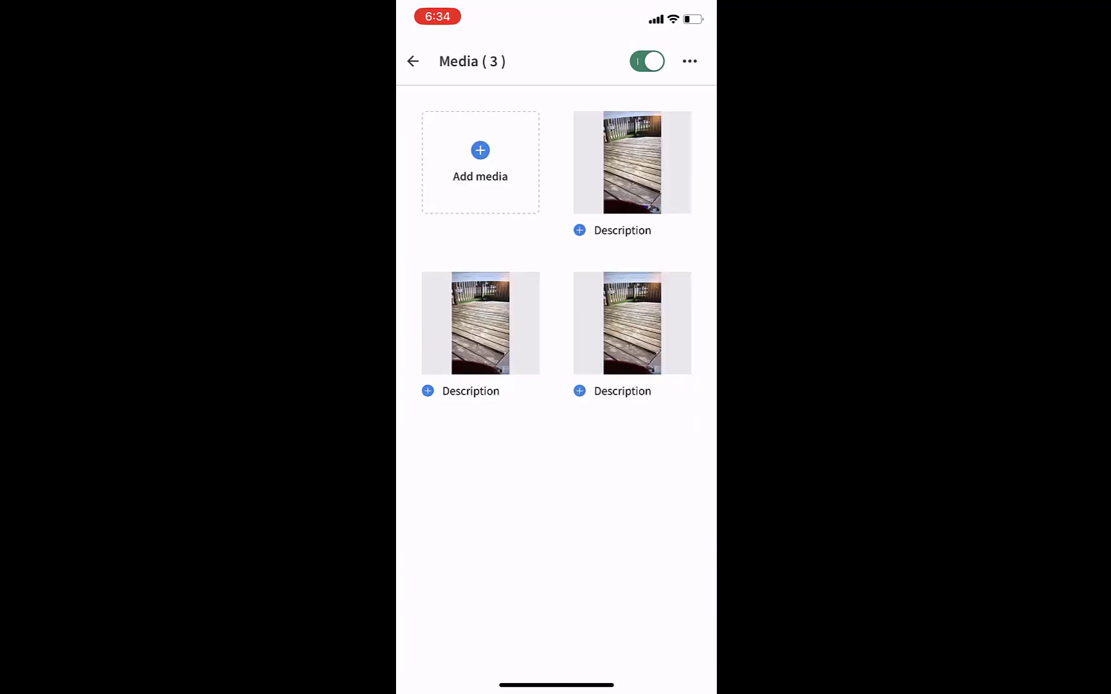
{"action": "left_click", "coordinate": [632, 161]}
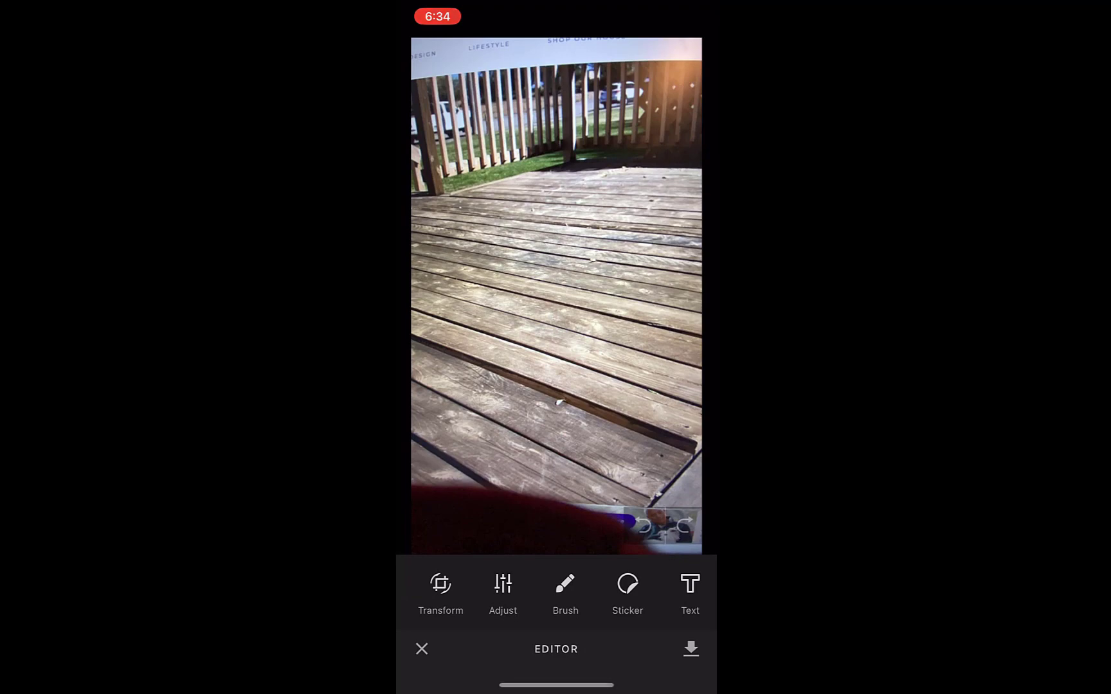
{"action": "left_click", "coordinate": [441, 591]}
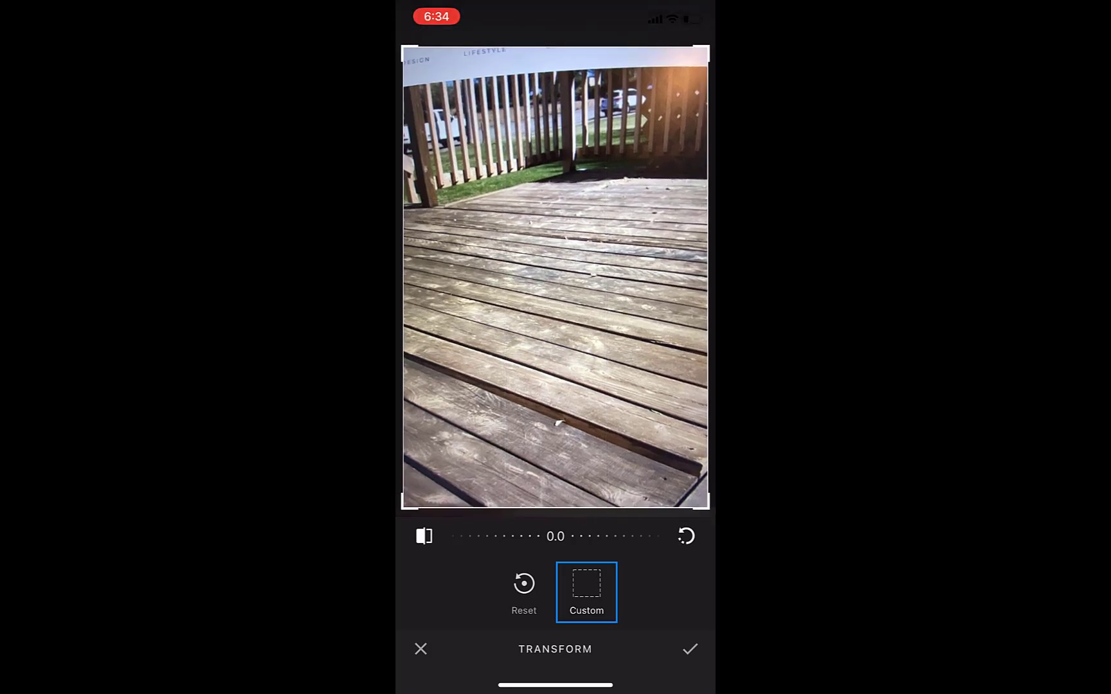
{"action": "left_click_drag", "start_coordinate": [554, 105], "coordinate": [555, 139]}
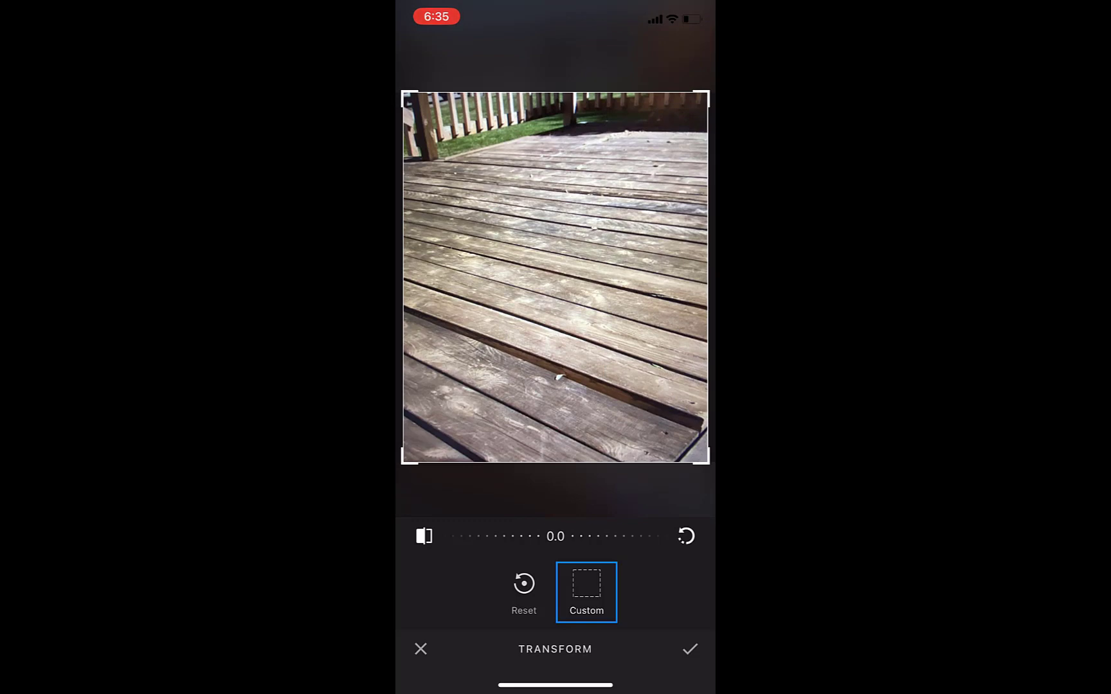
{"action": "left_click", "coordinate": [690, 649]}
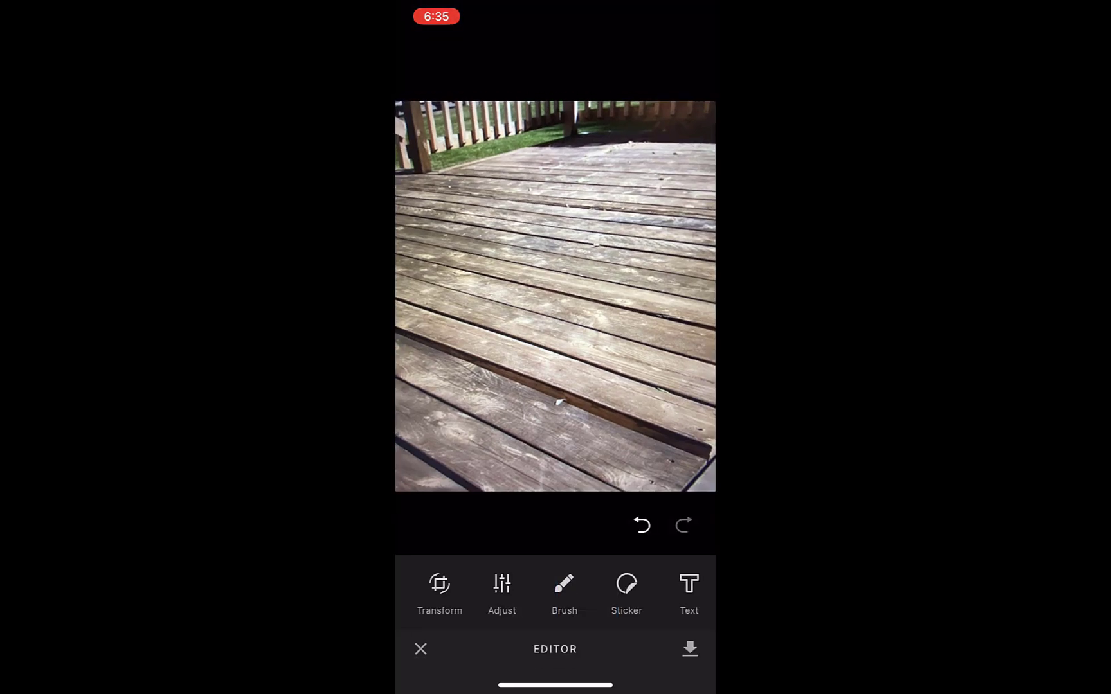
Step: Add a small white text label "Test" over the deck boards, export the edited photo, and return to the Porch/Patio details
{"action": "left_click", "coordinate": [688, 592]}
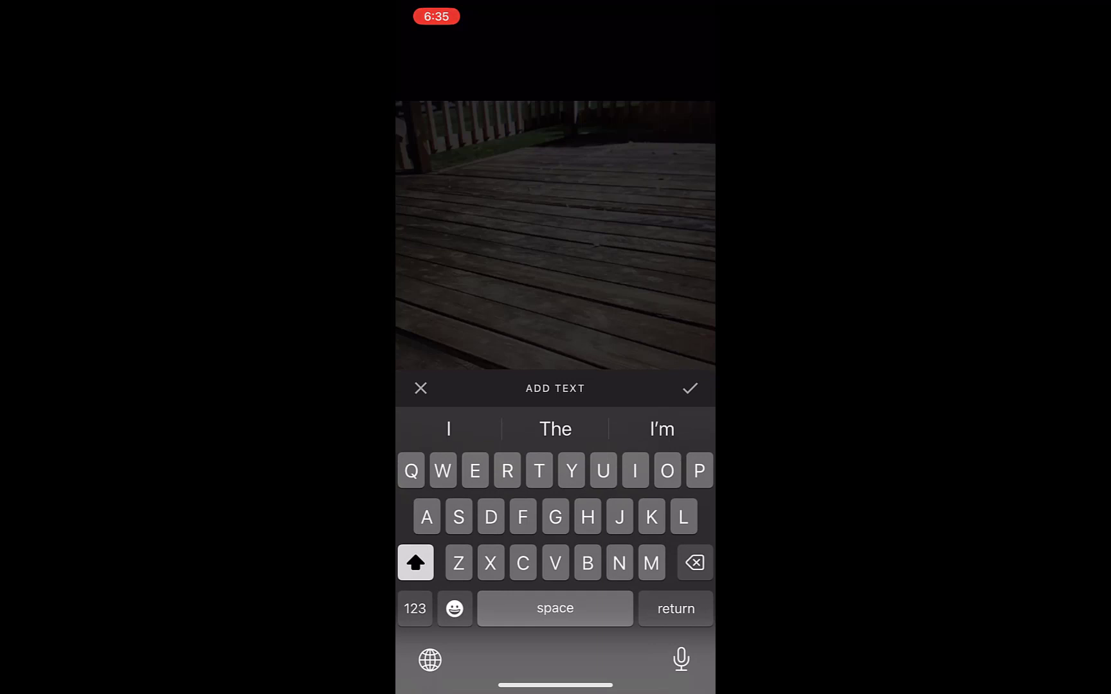
{"action": "type", "text": "Tes"}
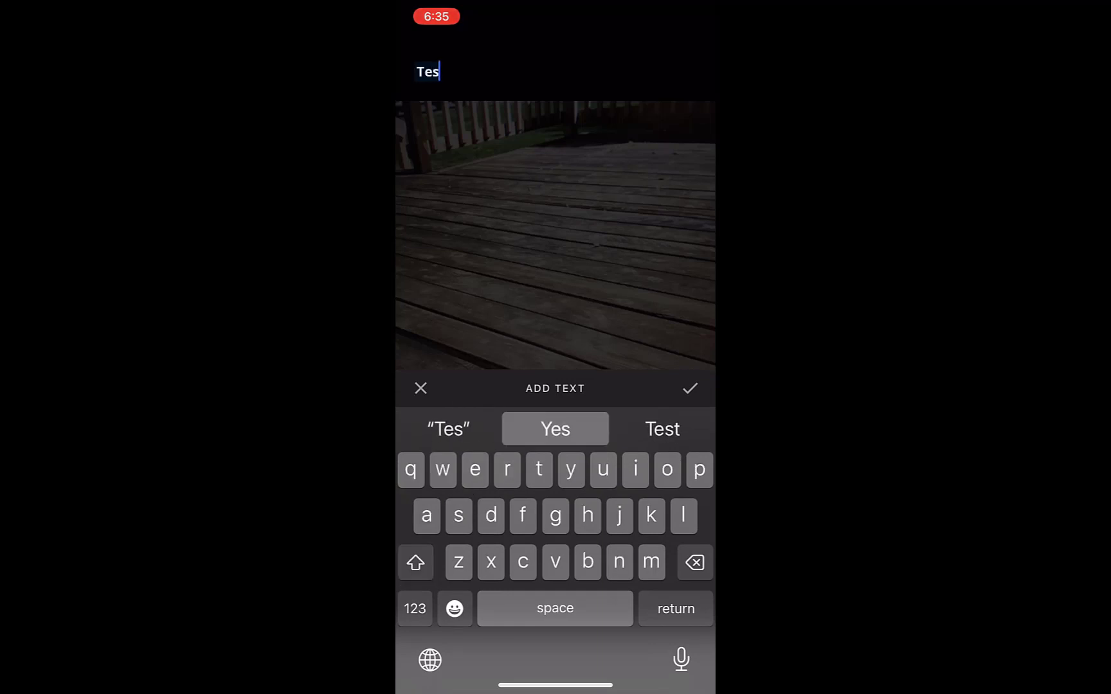
{"action": "type", "text": "t"}
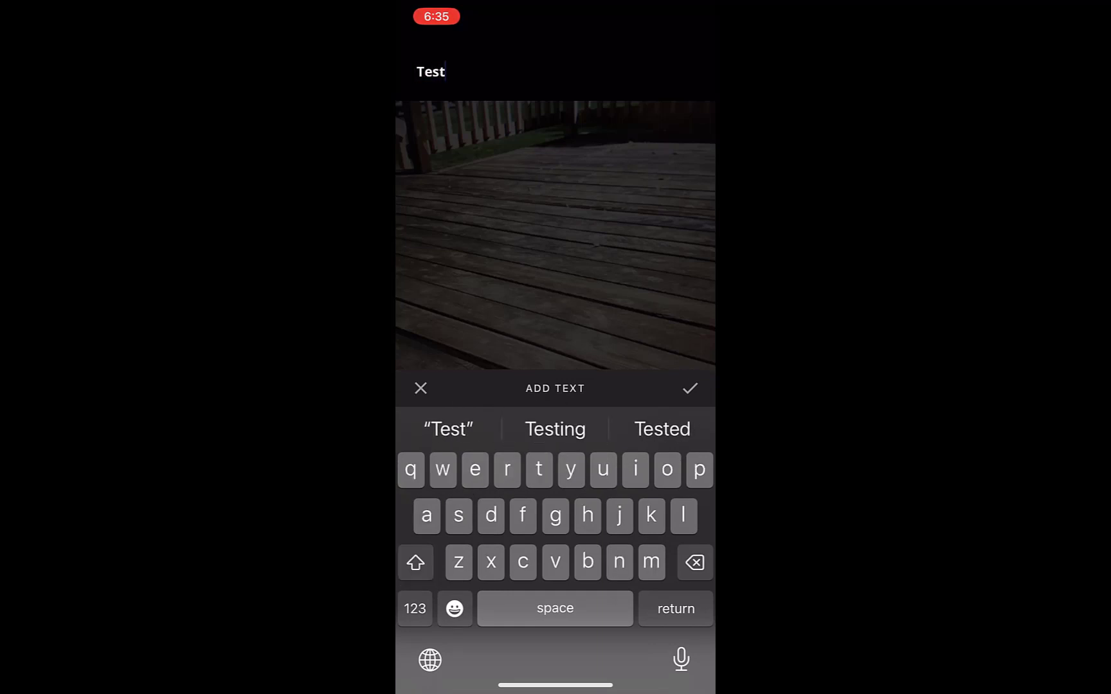
{"action": "left_click", "coordinate": [690, 388]}
{"action": "left_click_drag", "start_coordinate": [555, 297], "coordinate": [555, 219]}
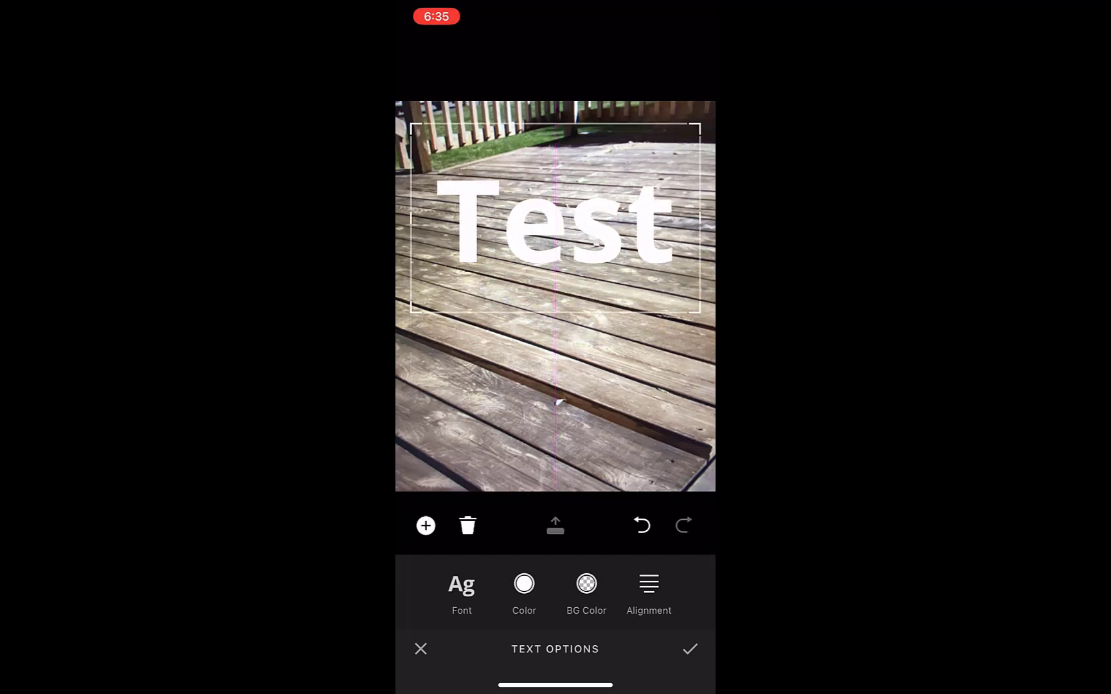
{"action": "left_click_drag", "start_coordinate": [699, 311], "coordinate": [632, 263]}
{"action": "left_click_drag", "start_coordinate": [558, 219], "coordinate": [491, 238]}
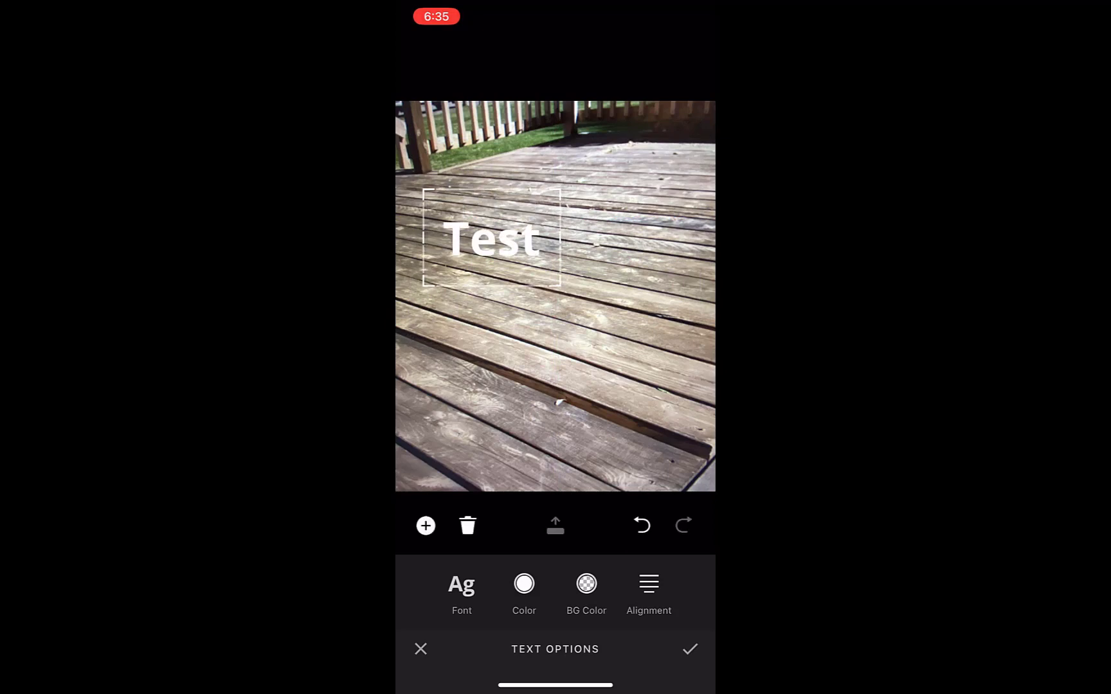
{"action": "left_click", "coordinate": [689, 649]}
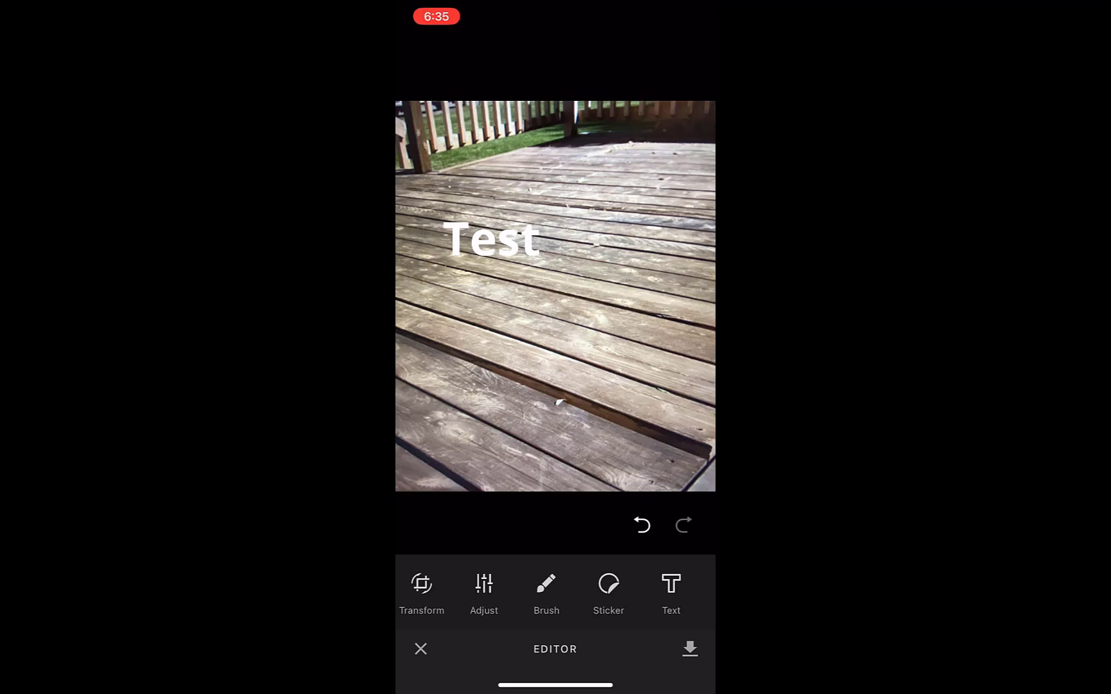
{"action": "left_click", "coordinate": [689, 649]}
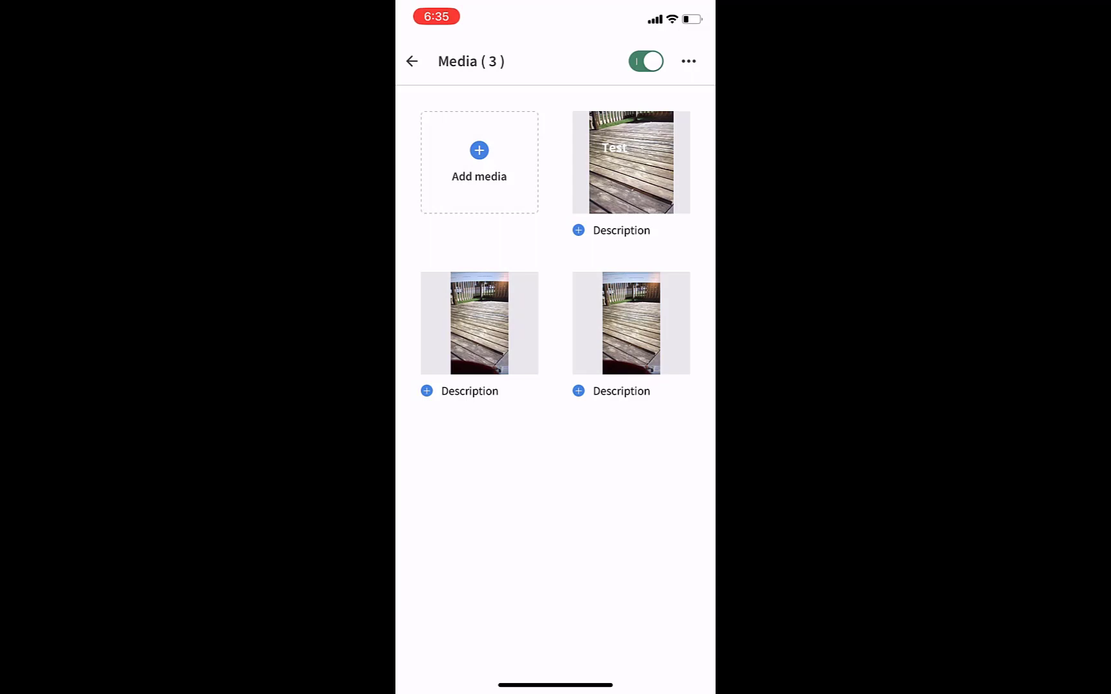
{"action": "left_click", "coordinate": [412, 61]}
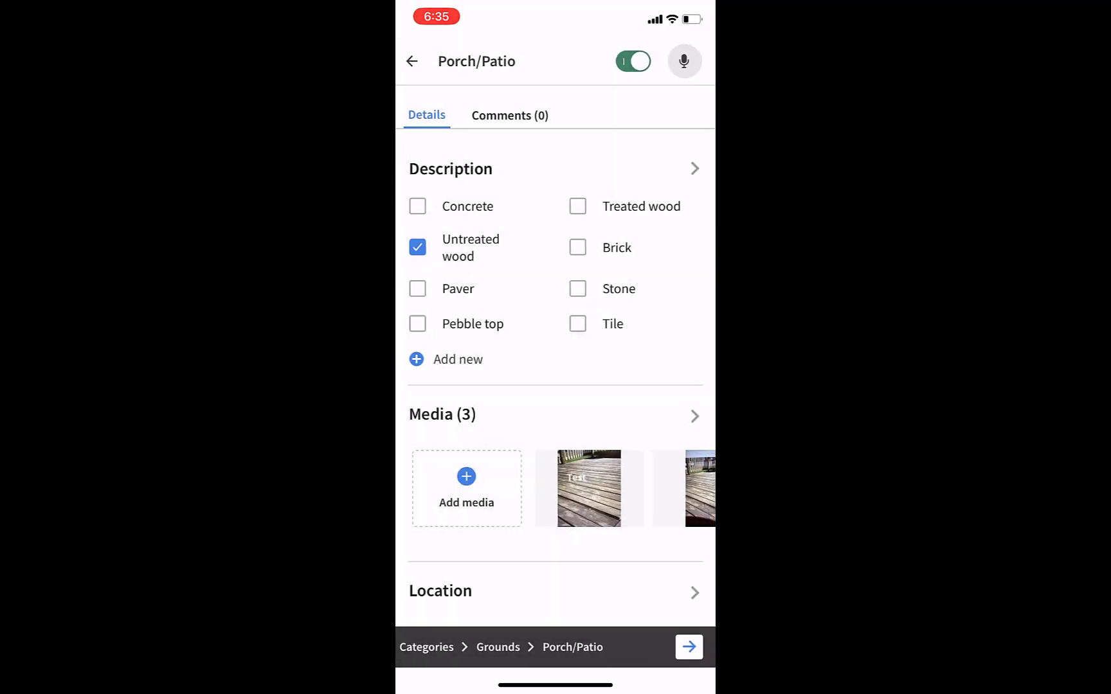
Step: Add the "Damaged or deteriorated" comment to Porch/Patio and view the rating choices for it
{"action": "left_click", "coordinate": [509, 115]}
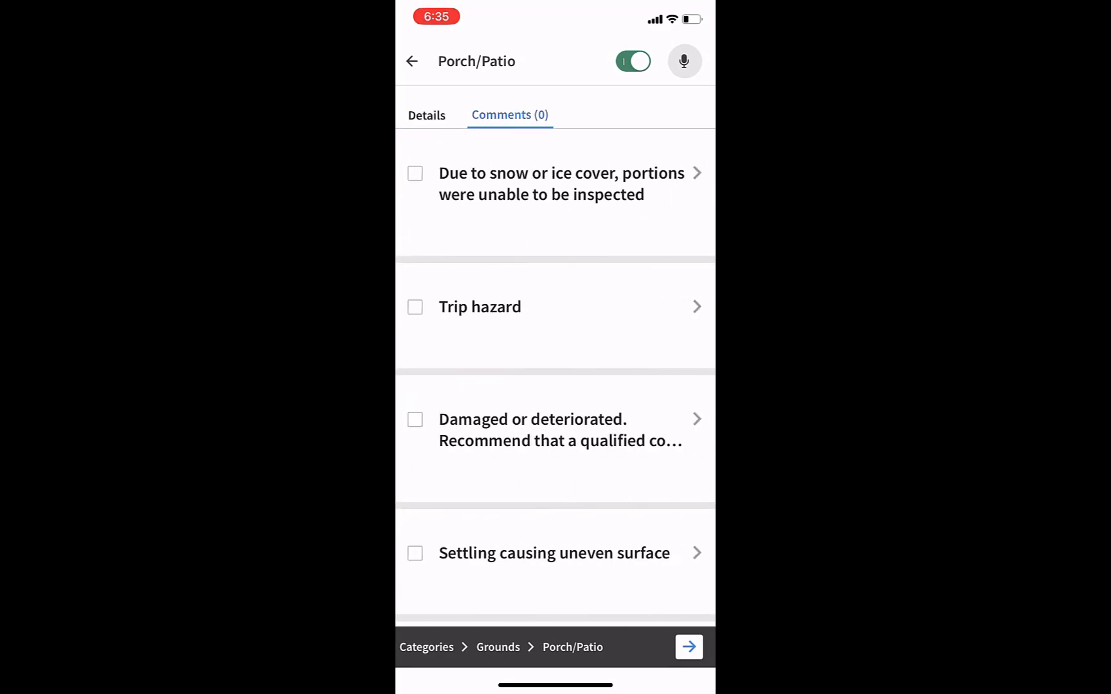
{"action": "left_click", "coordinate": [415, 419]}
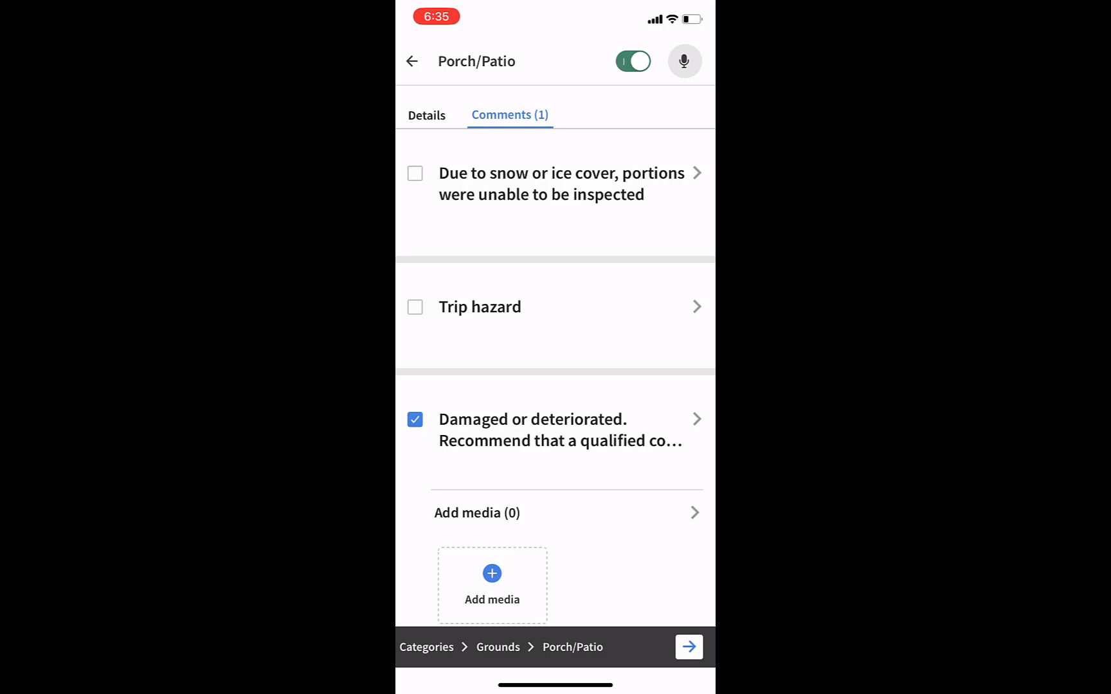
{"action": "scroll", "coordinate": [555, 384], "scroll_direction": "down", "scroll_amount": 6}
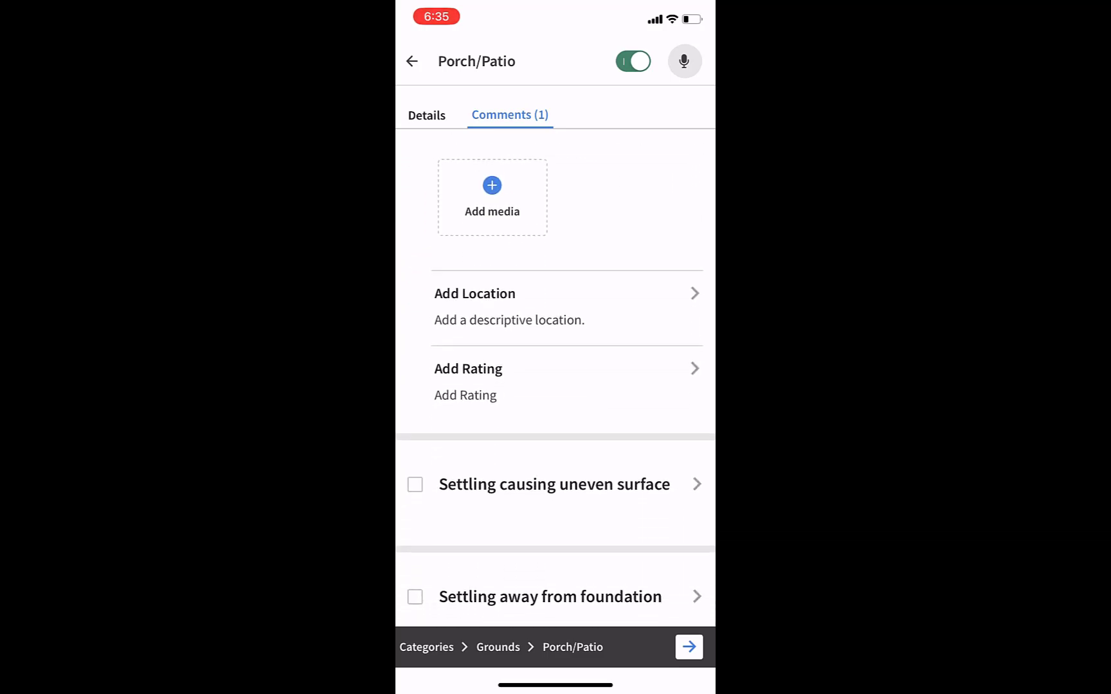
{"action": "left_click", "coordinate": [556, 361]}
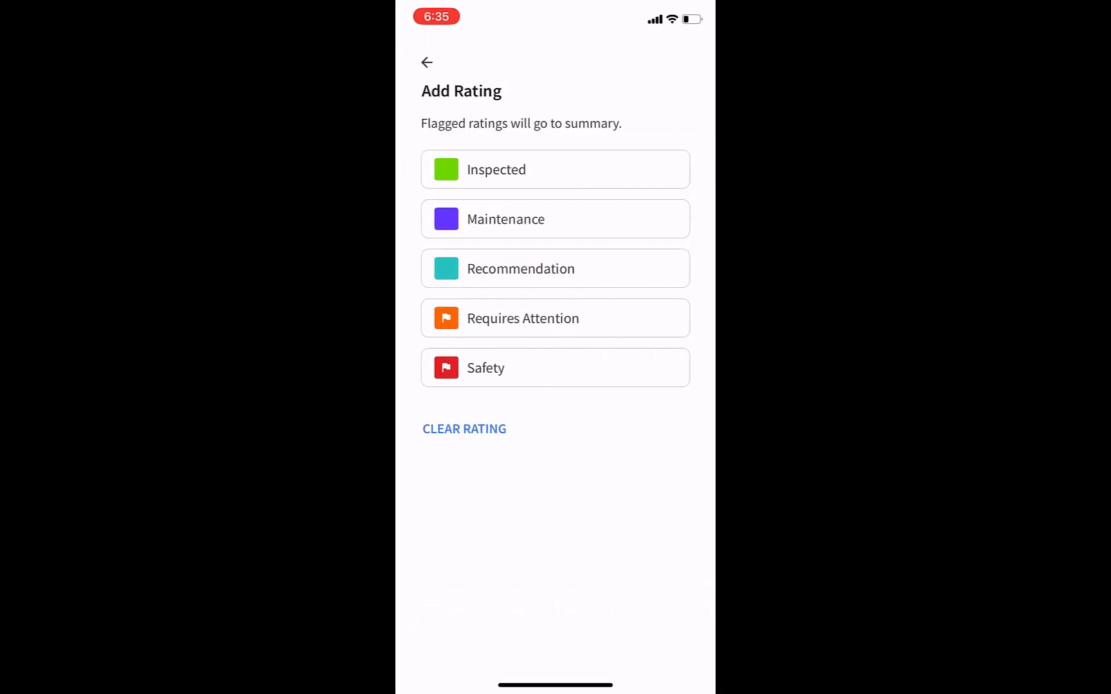
{"action": "left_click", "coordinate": [555, 318]}
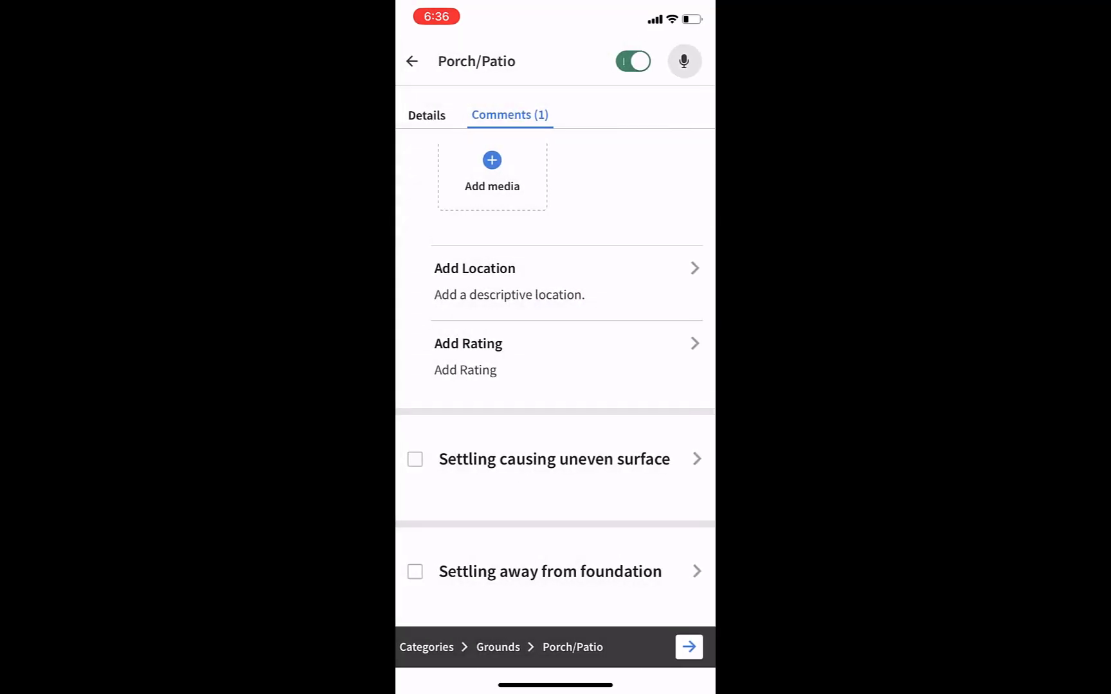
Step: Leave the Porch/Patio line, go back to the inspection overview, and mark the inspection complete
{"action": "left_click", "coordinate": [412, 61]}
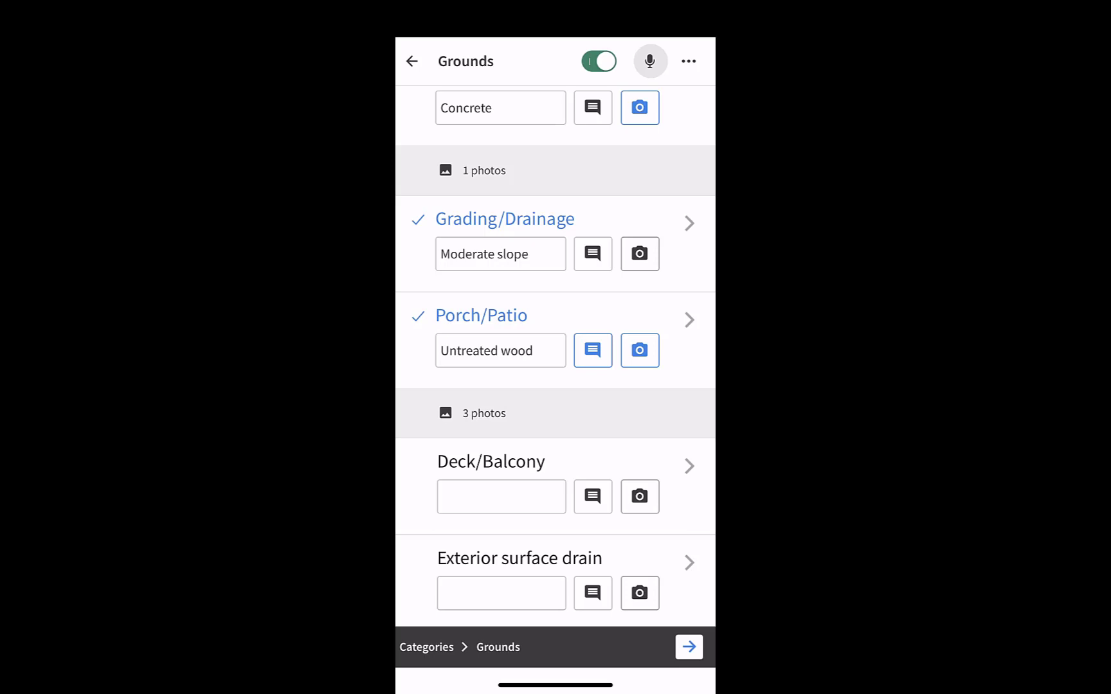
{"action": "left_click", "coordinate": [426, 646]}
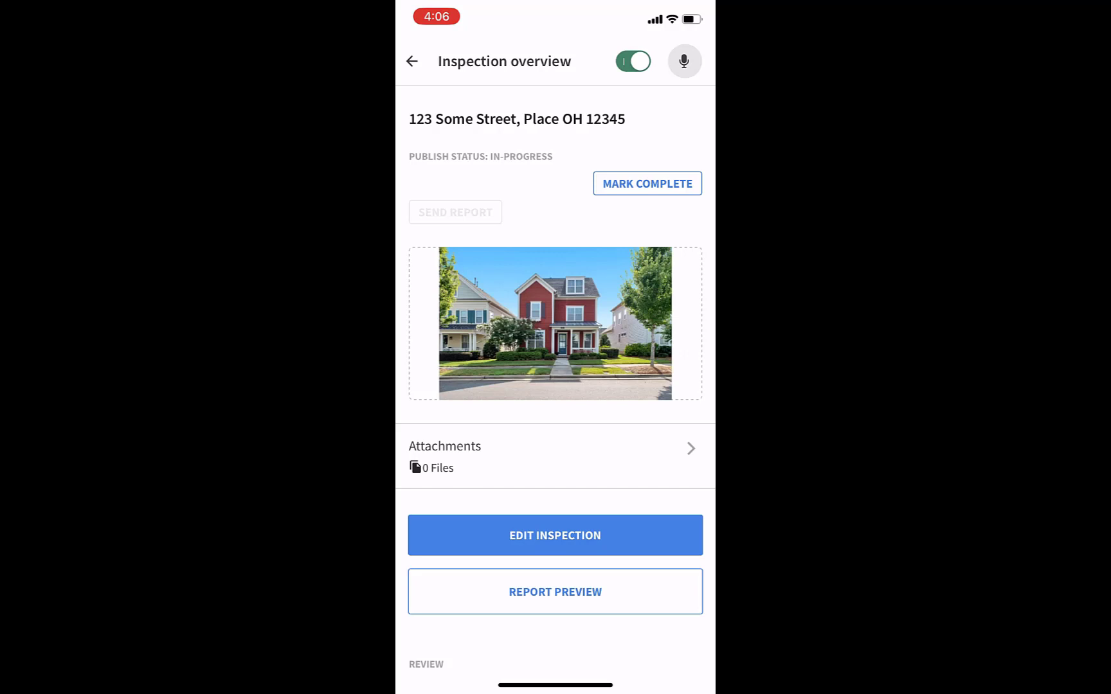
{"action": "left_click", "coordinate": [647, 184]}
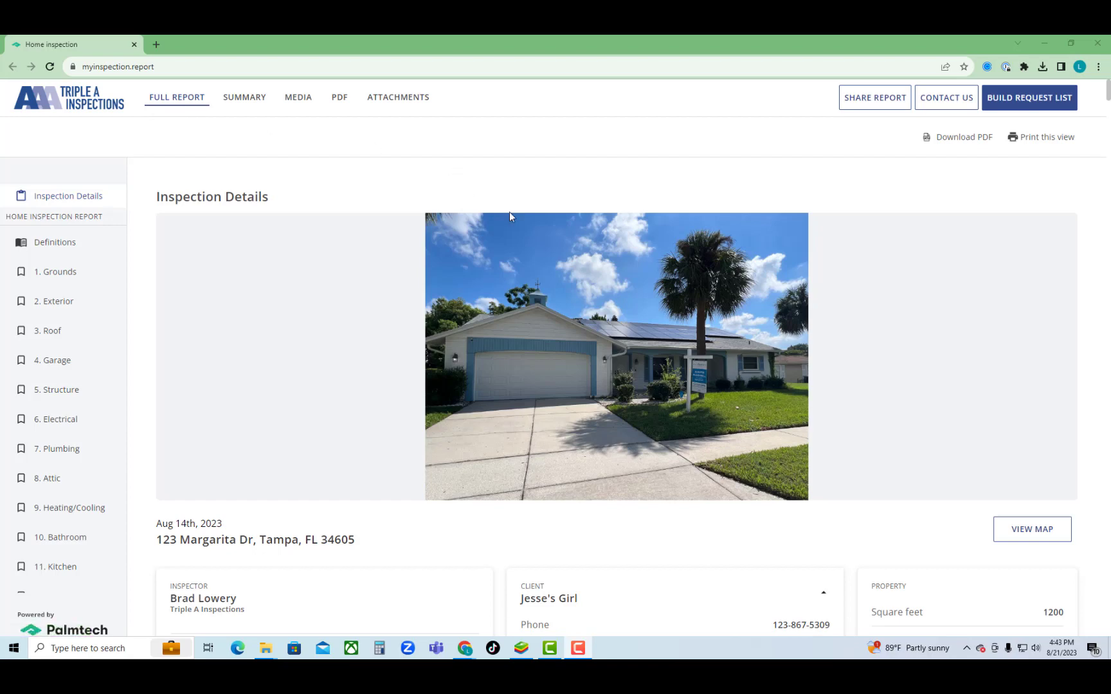
Step: Switch to the web inspection report and examine its inspector, client and property details, the additional info, and the rating definitions
{"action": "scroll", "coordinate": [600, 309], "scroll_direction": "down", "scroll_amount": 1}
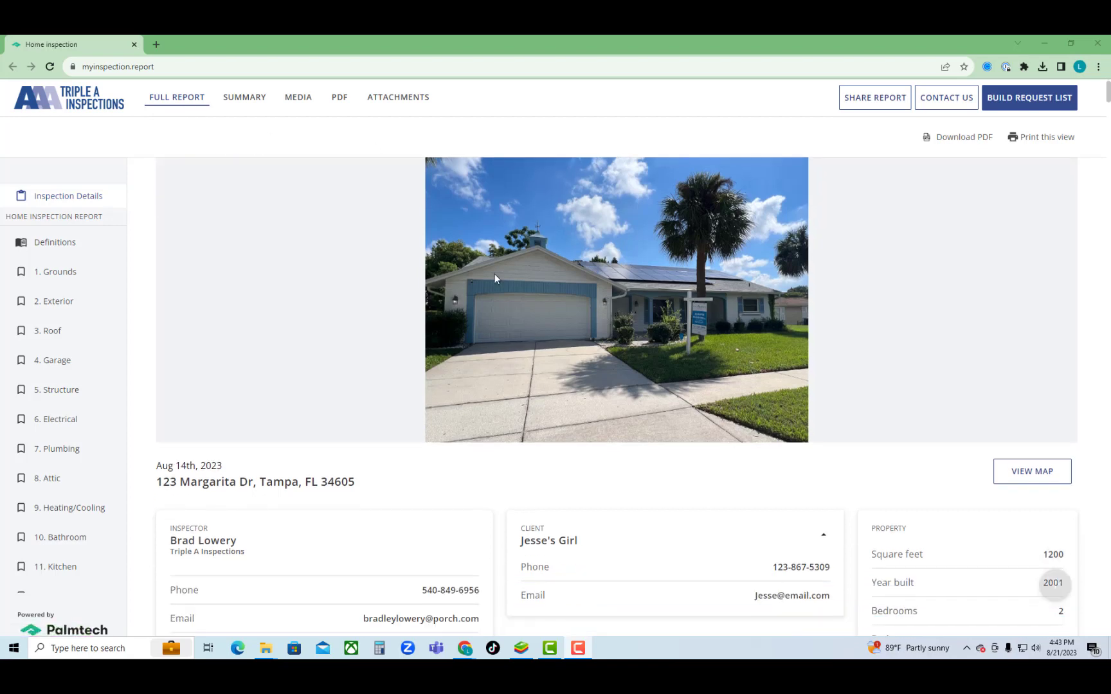
{"action": "scroll", "coordinate": [676, 336], "scroll_direction": "down", "scroll_amount": 4}
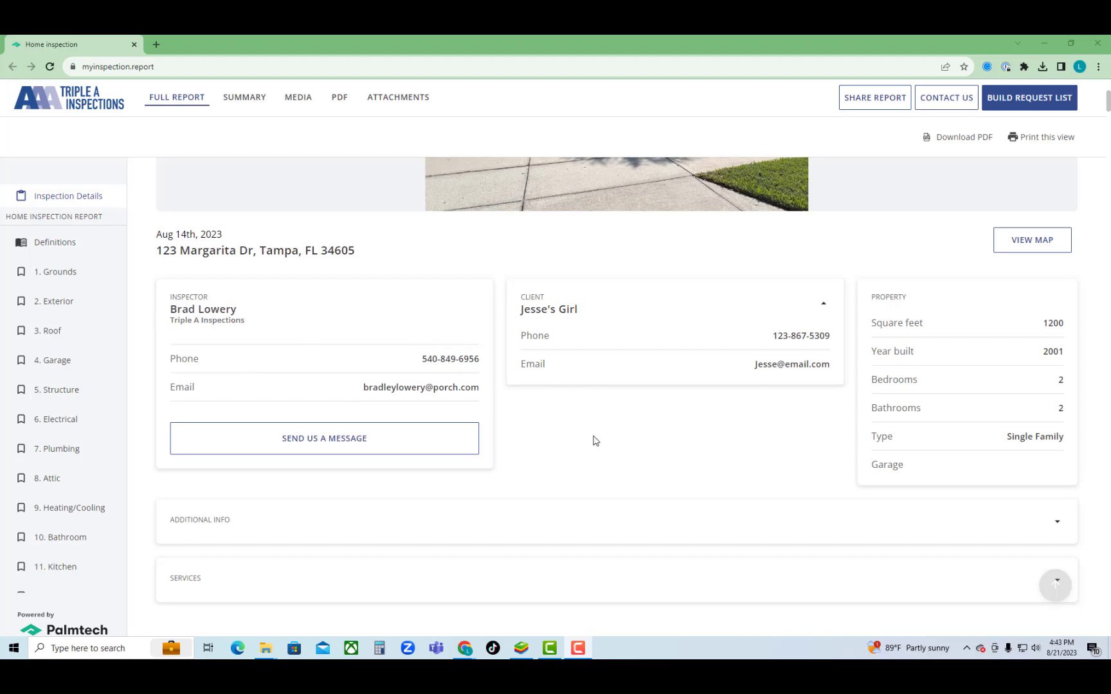
{"action": "scroll", "coordinate": [595, 444], "scroll_direction": "down", "scroll_amount": 1}
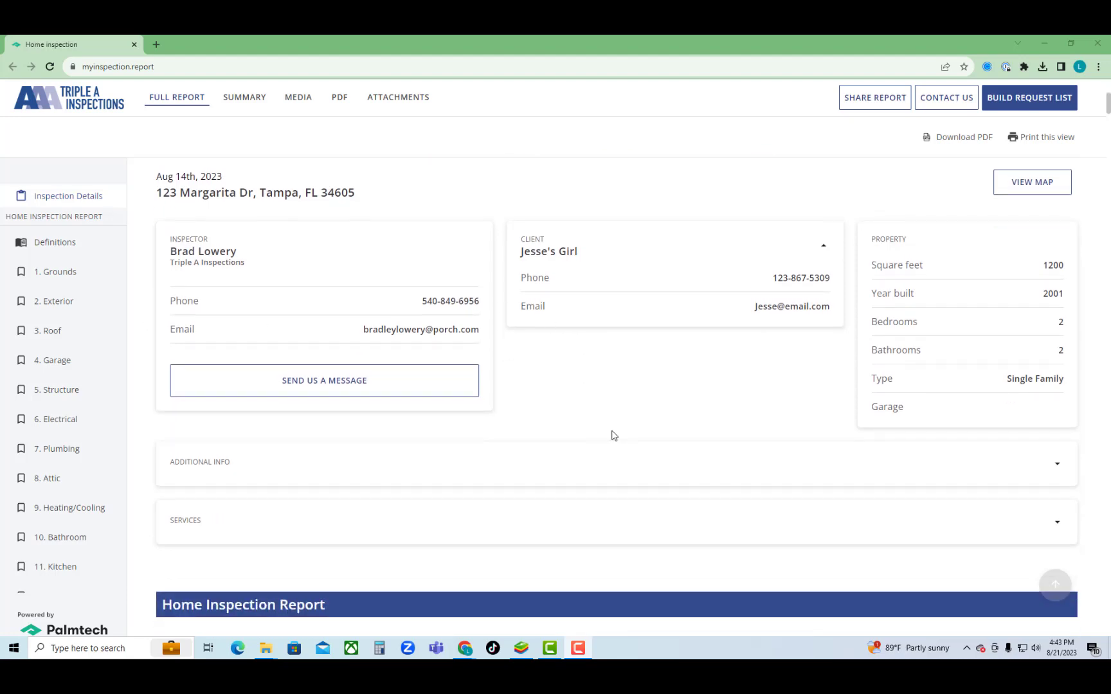
{"action": "left_click", "coordinate": [1057, 464]}
{"action": "scroll", "coordinate": [705, 457], "scroll_direction": "down", "scroll_amount": 3}
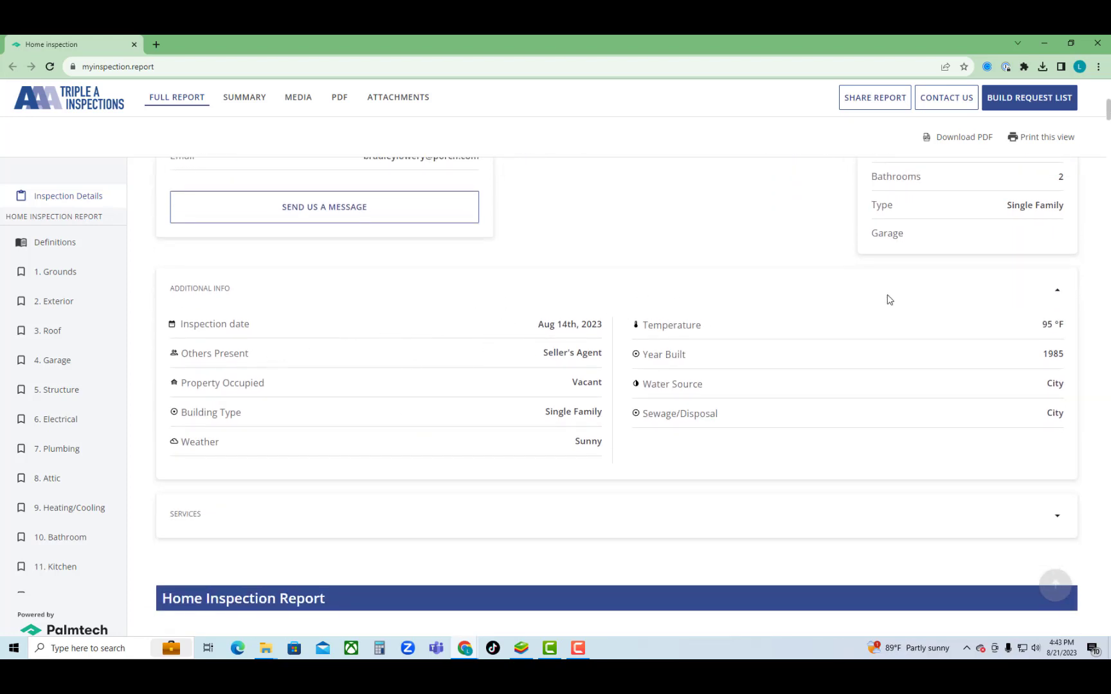
{"action": "left_click", "coordinate": [1054, 295]}
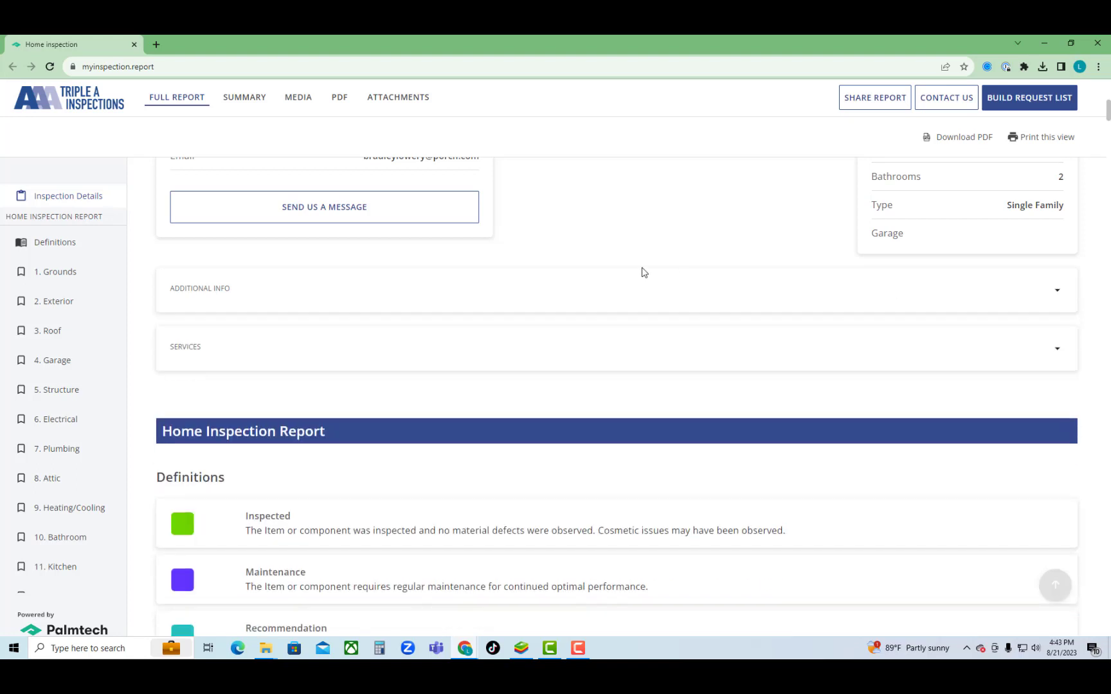
{"action": "scroll", "coordinate": [593, 290], "scroll_direction": "down", "scroll_amount": 4}
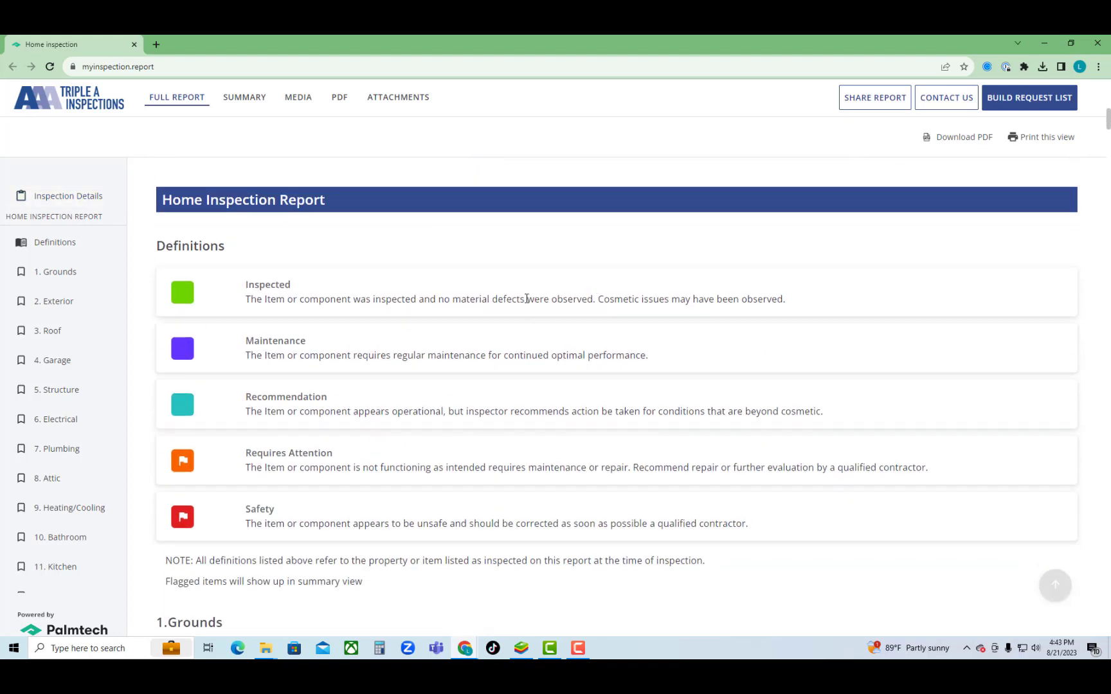
{"action": "scroll", "coordinate": [579, 466], "scroll_direction": "down", "scroll_amount": 3}
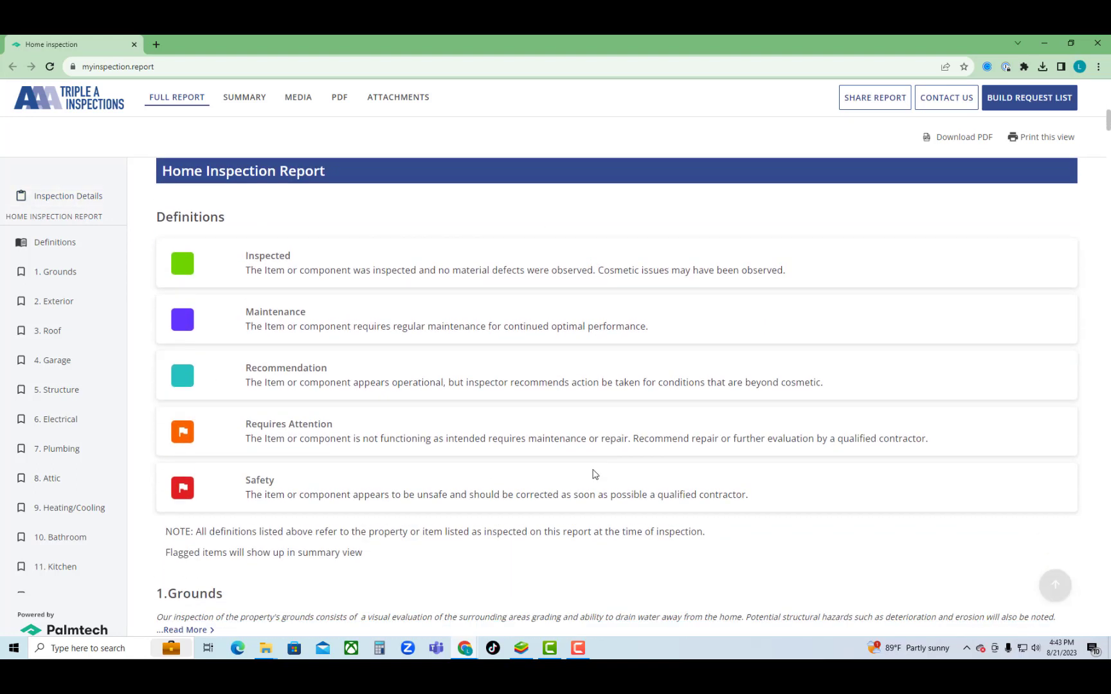
Step: Examine the Driveway, Walks and Grading/Drainage entries in the Grounds section of the full report
{"action": "scroll", "coordinate": [628, 482], "scroll_direction": "down", "scroll_amount": 2}
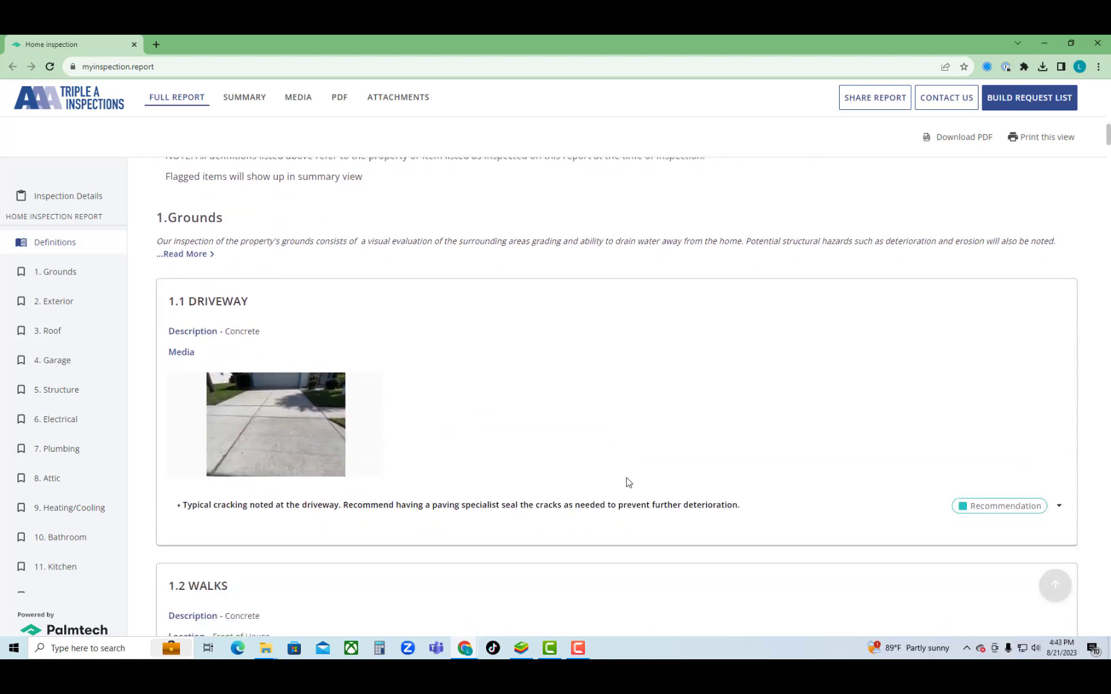
{"action": "scroll", "coordinate": [627, 482], "scroll_direction": "down", "scroll_amount": 2}
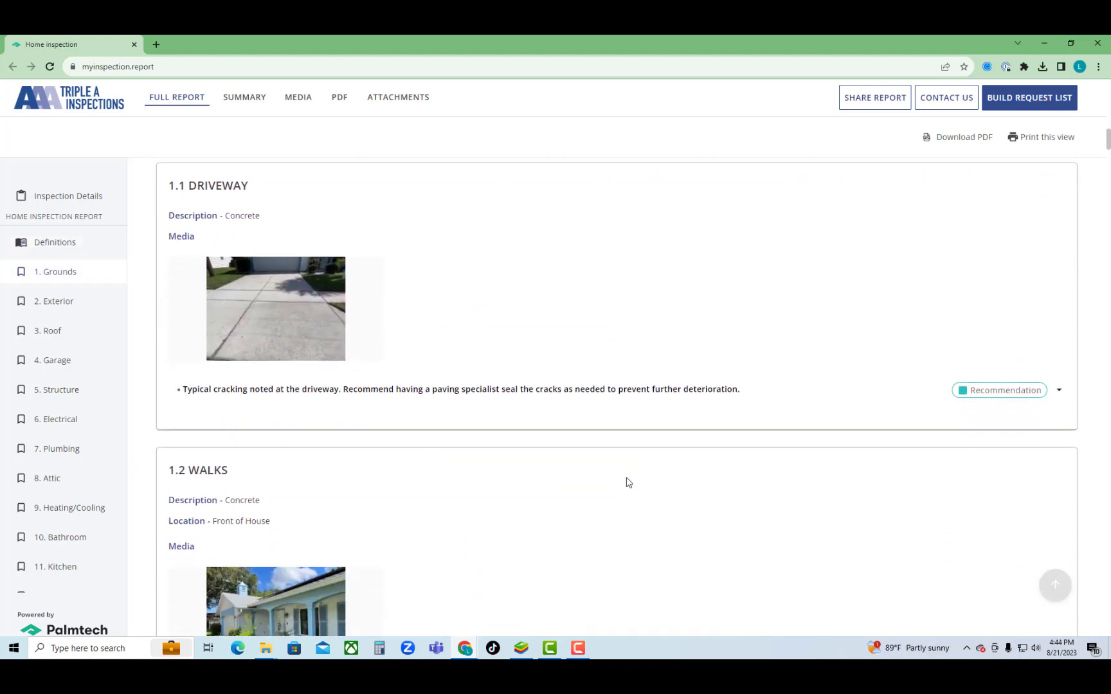
{"action": "scroll", "coordinate": [628, 482], "scroll_direction": "down", "scroll_amount": 2}
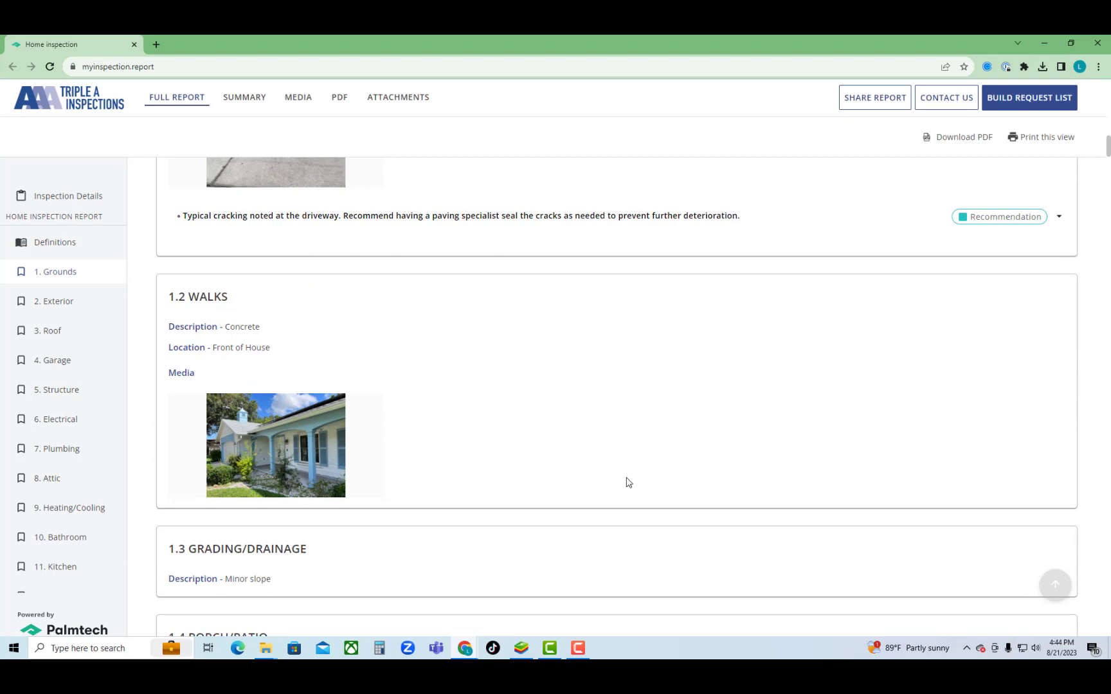
{"action": "scroll", "coordinate": [628, 482], "scroll_direction": "up", "scroll_amount": 4}
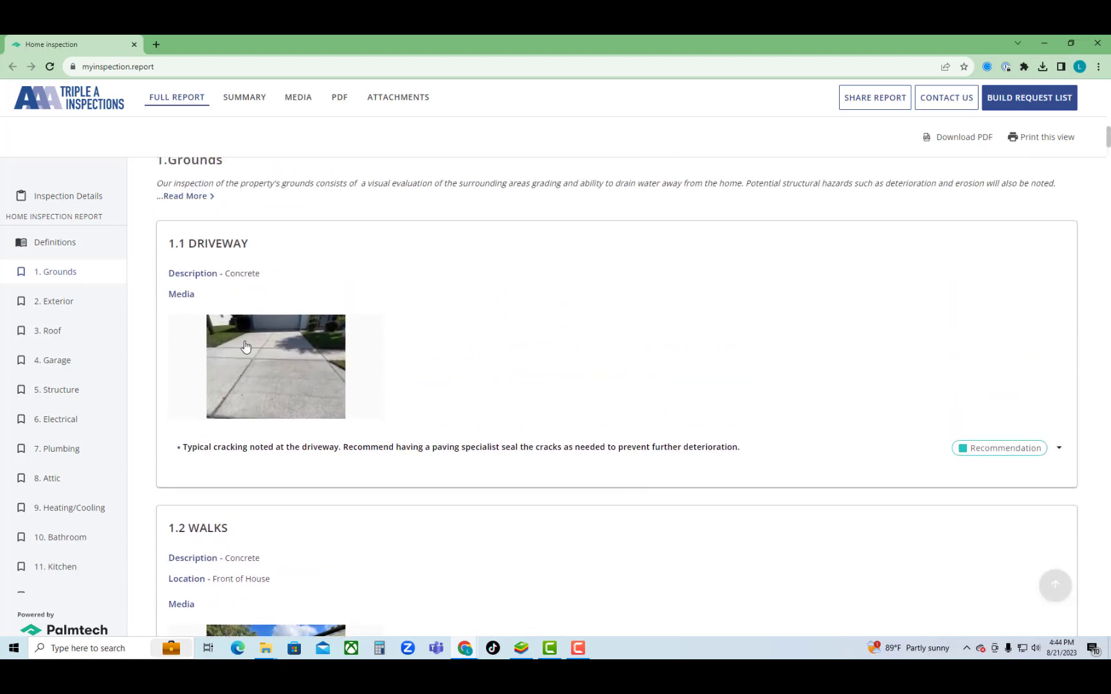
Step: Enlarge the driveway photo, browse the Grounds photos in the viewer, and jump to the Garage section of the report
{"action": "left_click", "coordinate": [245, 346]}
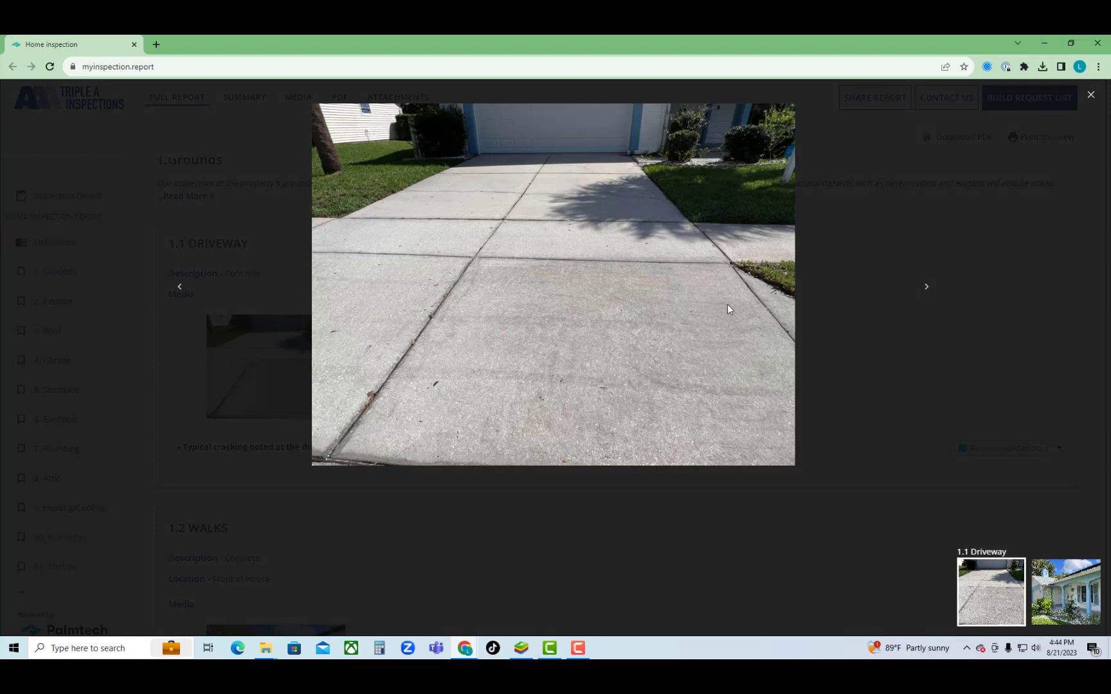
{"action": "left_click", "coordinate": [926, 289]}
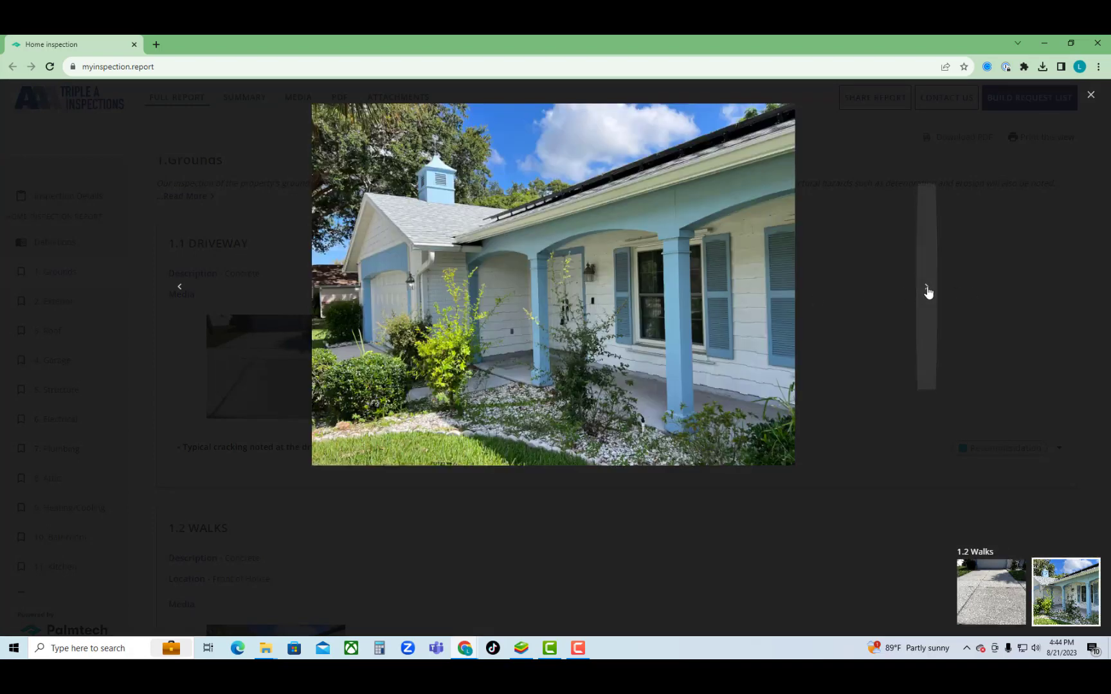
{"action": "left_click", "coordinate": [926, 289]}
{"action": "left_click", "coordinate": [927, 289]}
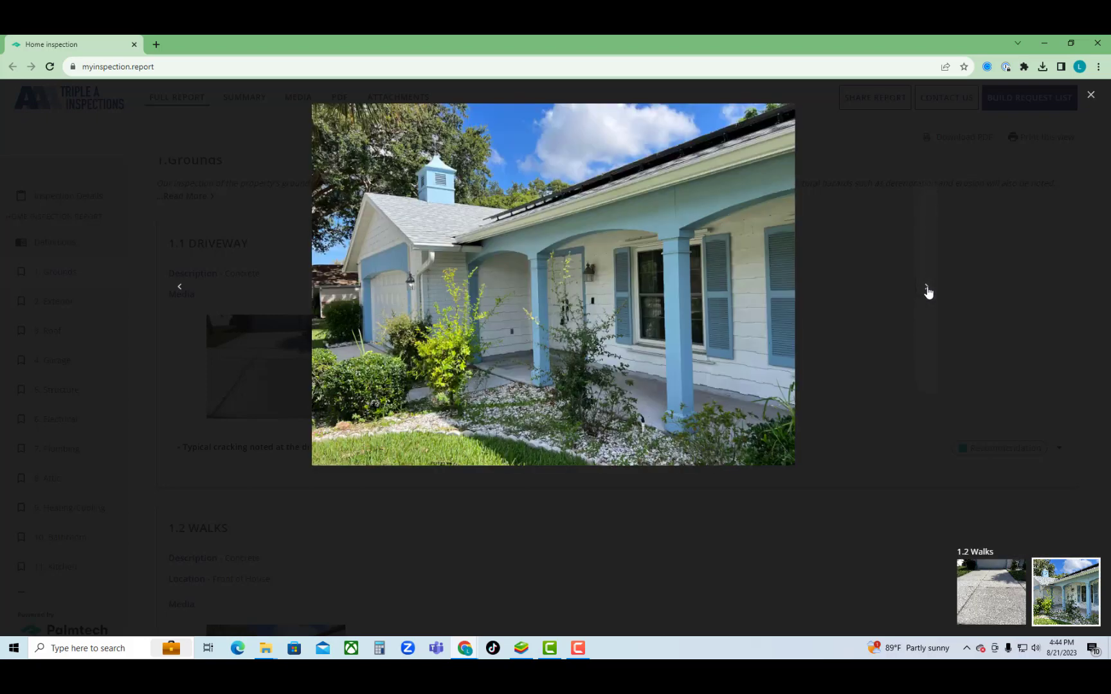
{"action": "left_click", "coordinate": [926, 289]}
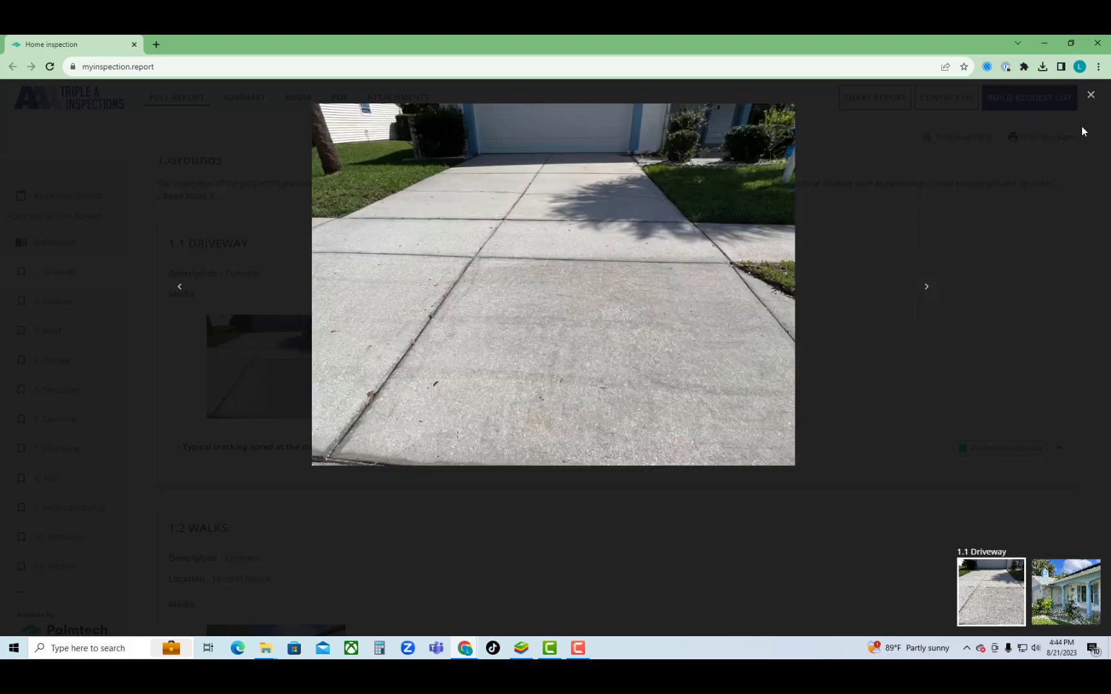
{"action": "left_click", "coordinate": [1088, 94]}
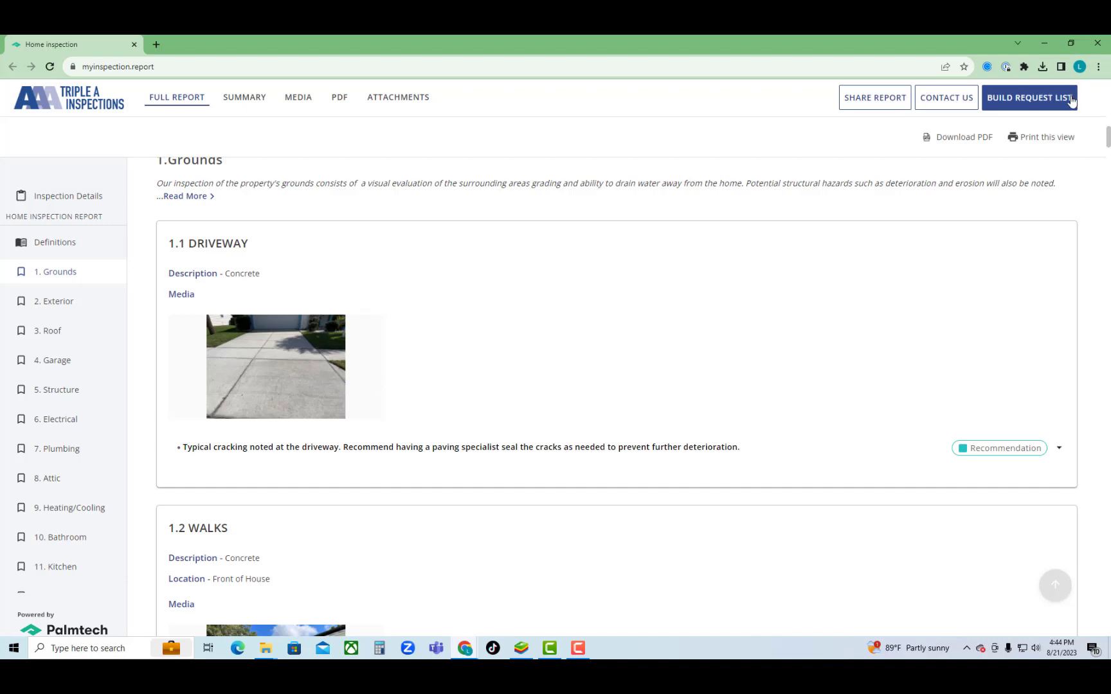
{"action": "left_click", "coordinate": [49, 364]}
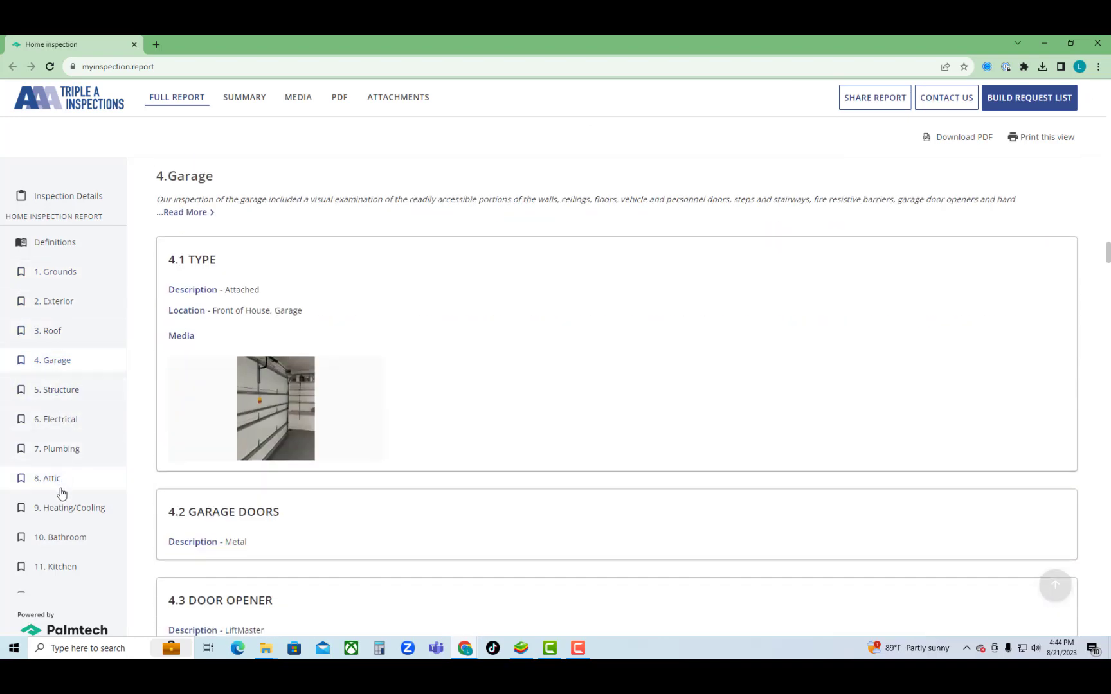
Step: View the report summary and expand the Exterior 2.1 Type water damage finding to inspect its enlarged photo
{"action": "left_click", "coordinate": [248, 109]}
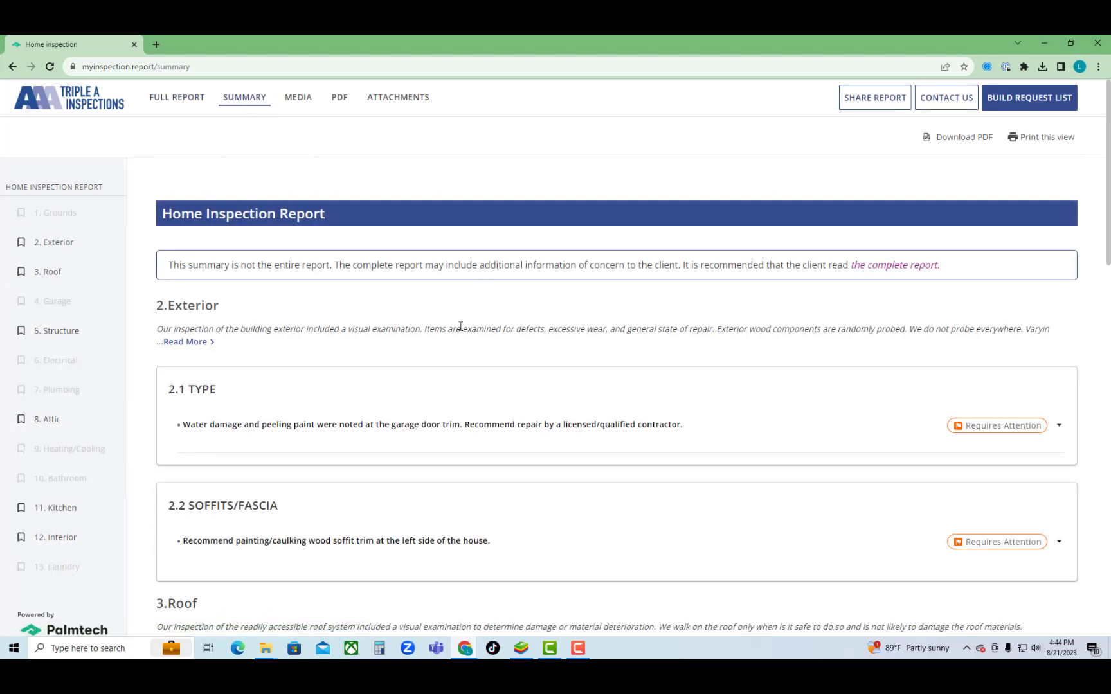
{"action": "scroll", "coordinate": [685, 354], "scroll_direction": "down", "scroll_amount": 2}
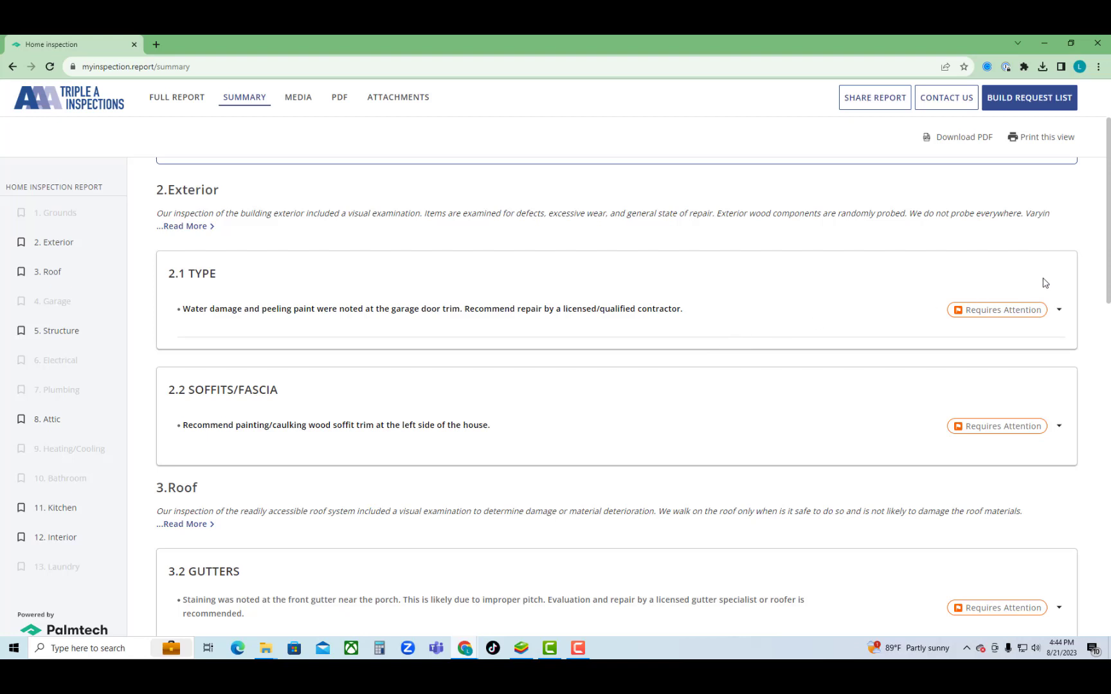
{"action": "left_click", "coordinate": [1059, 310]}
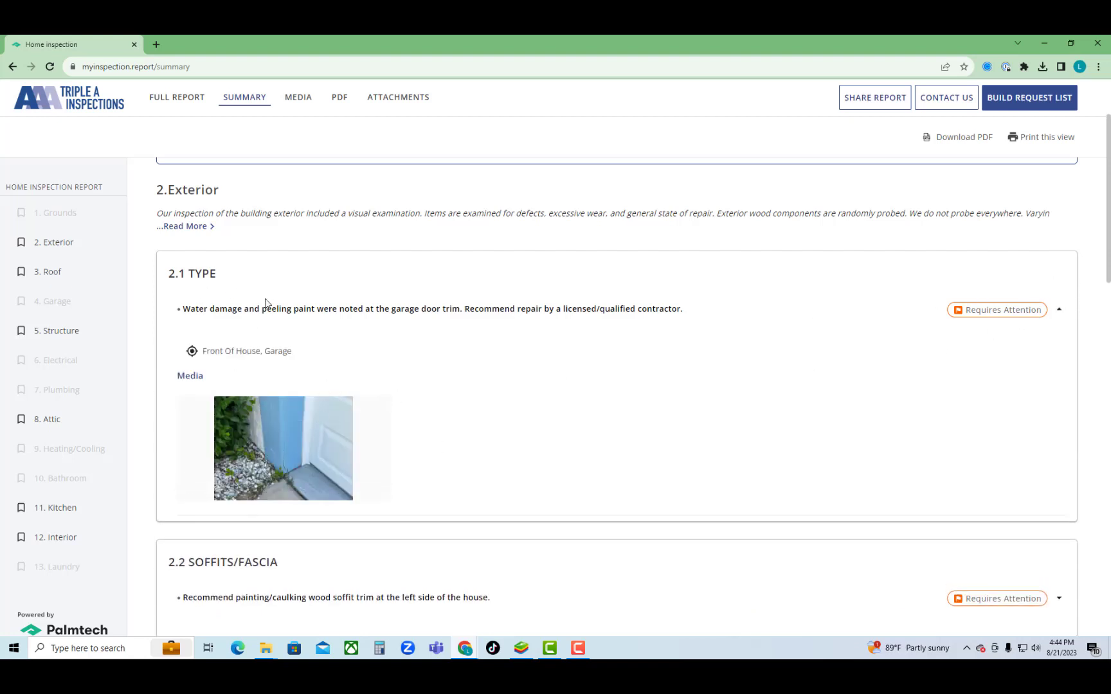
{"action": "left_click", "coordinate": [290, 448]}
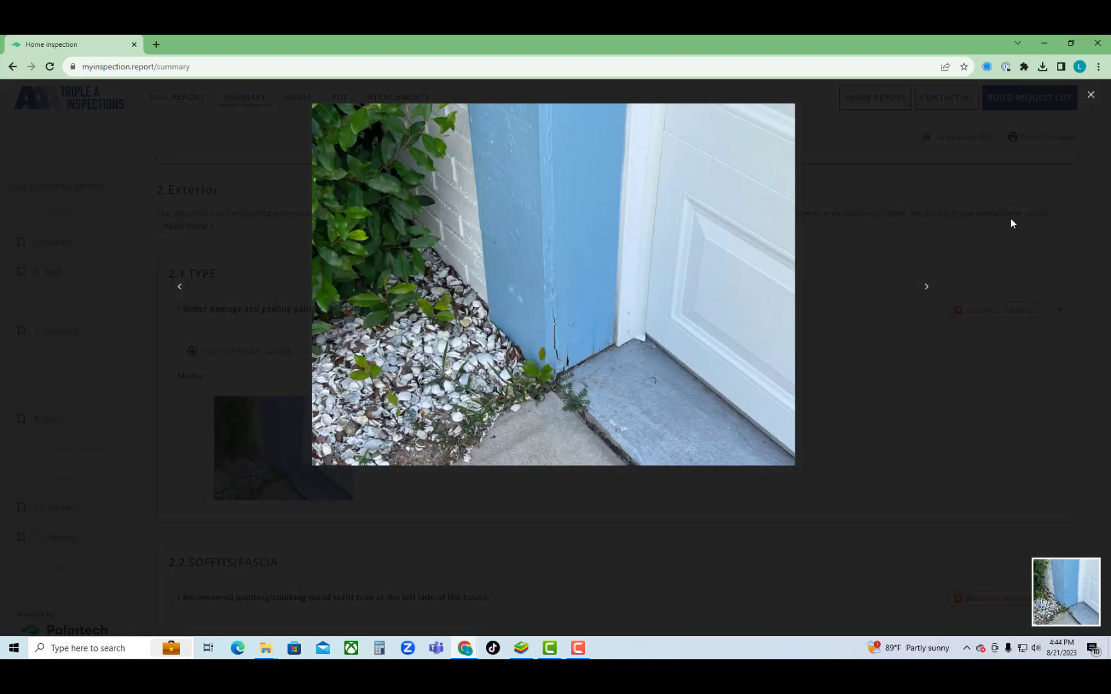
{"action": "left_click", "coordinate": [1090, 95]}
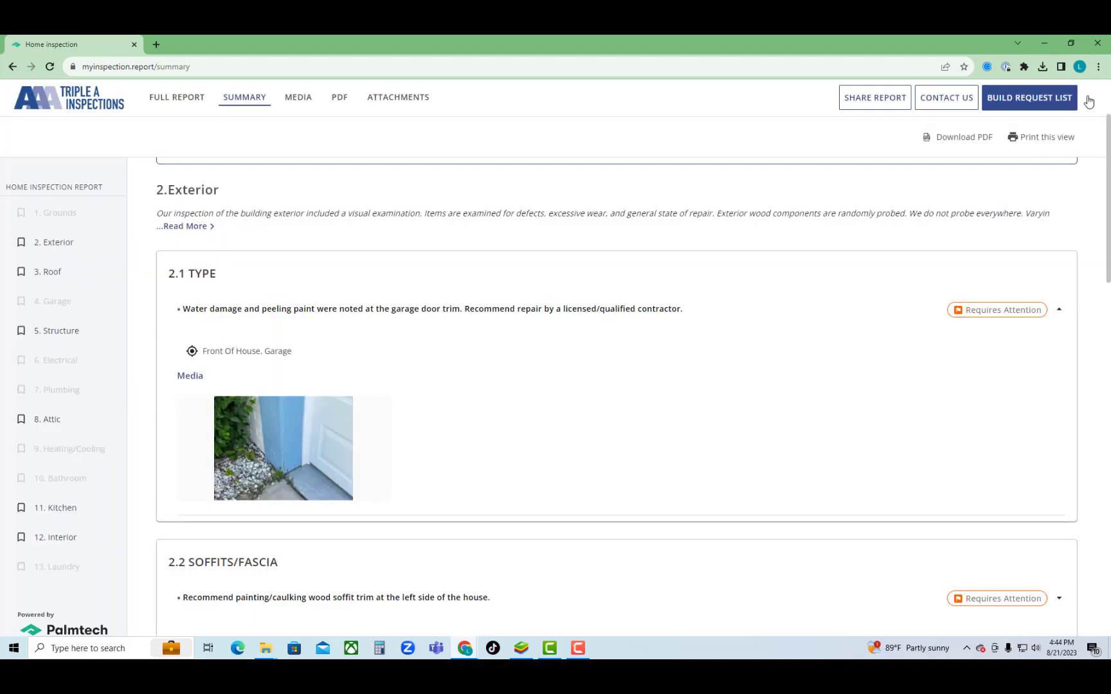
Step: Browse the report's media gallery through the Grounds, Exterior, Roof and Garage photos
{"action": "left_click", "coordinate": [304, 105]}
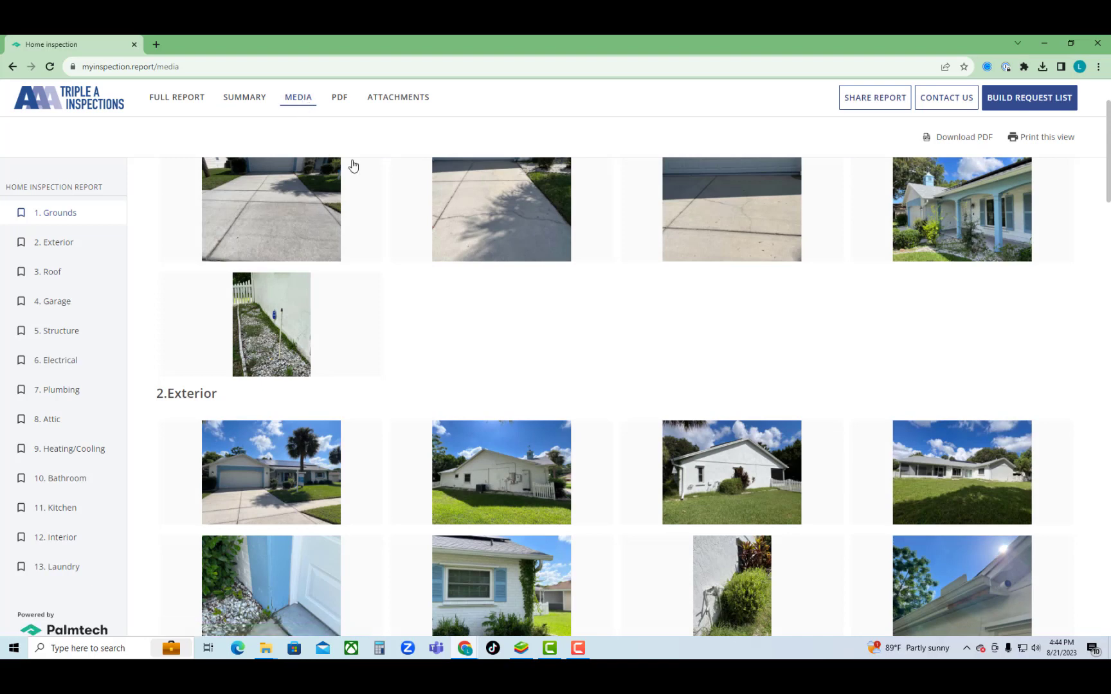
{"action": "scroll", "coordinate": [353, 166], "scroll_direction": "up", "scroll_amount": 2}
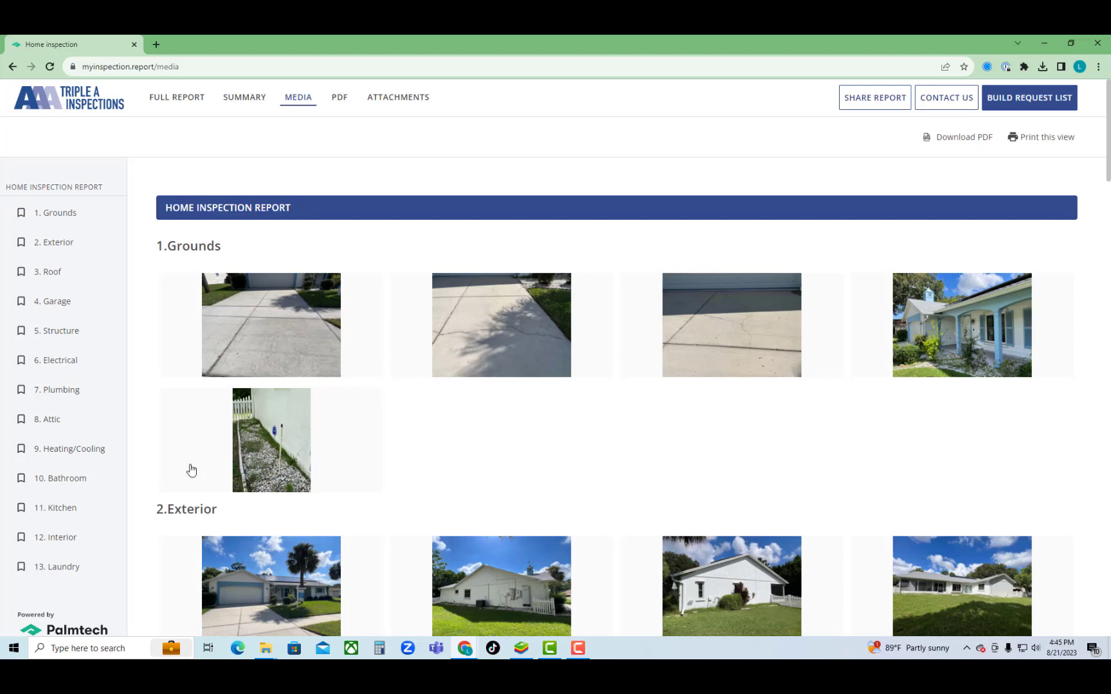
{"action": "scroll", "coordinate": [365, 394], "scroll_direction": "down", "scroll_amount": 6}
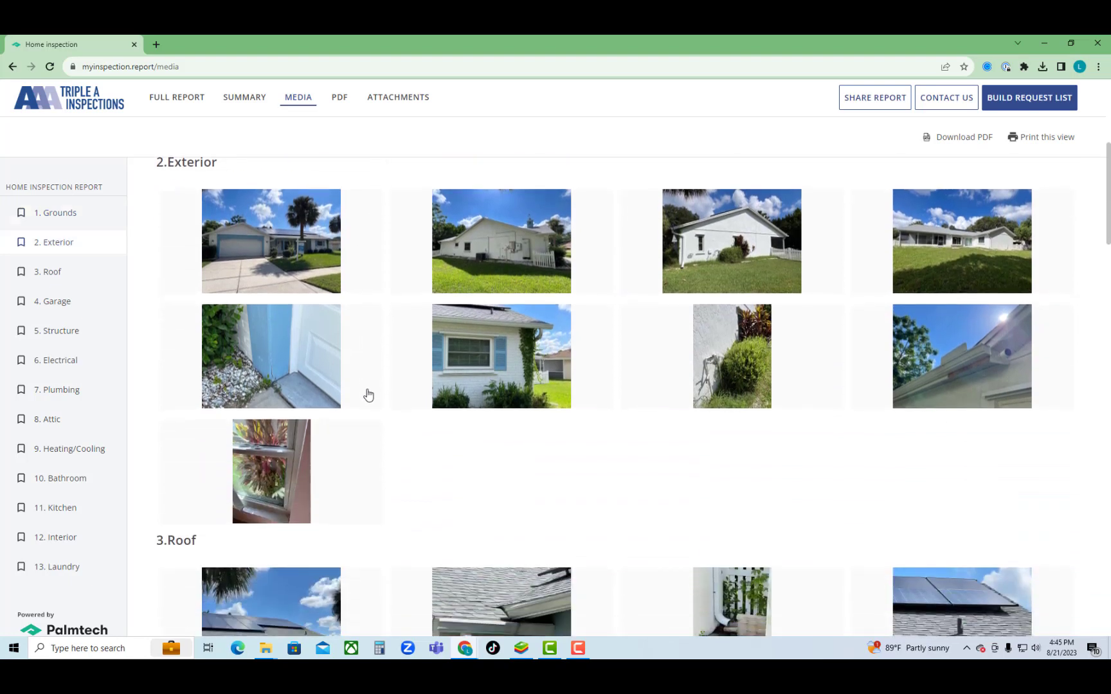
{"action": "scroll", "coordinate": [368, 394], "scroll_direction": "down", "scroll_amount": 3}
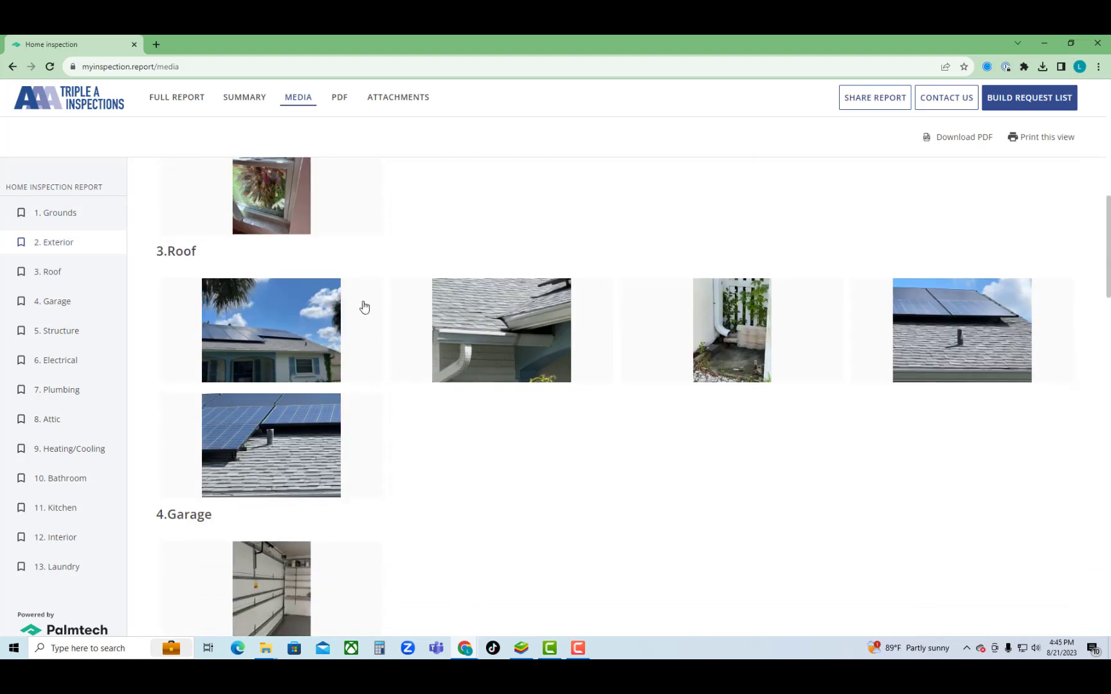
Step: View the PDF version of the report and look through its cover, table of contents and definitions pages
{"action": "left_click", "coordinate": [340, 99]}
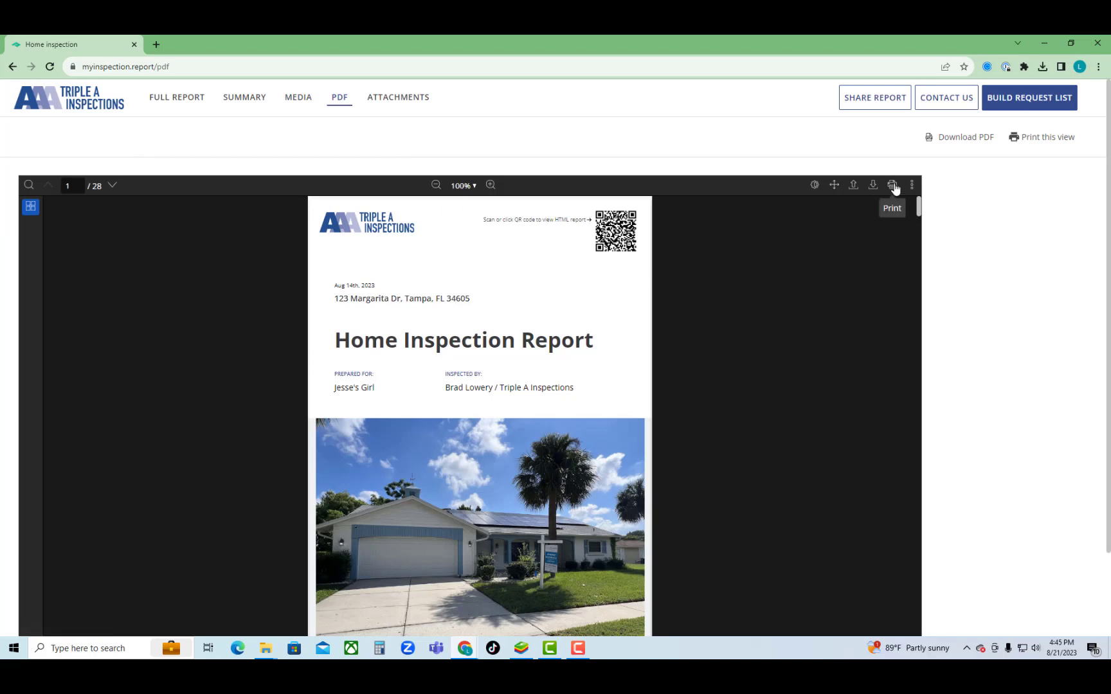
{"action": "scroll", "coordinate": [535, 376], "scroll_direction": "down", "scroll_amount": 12}
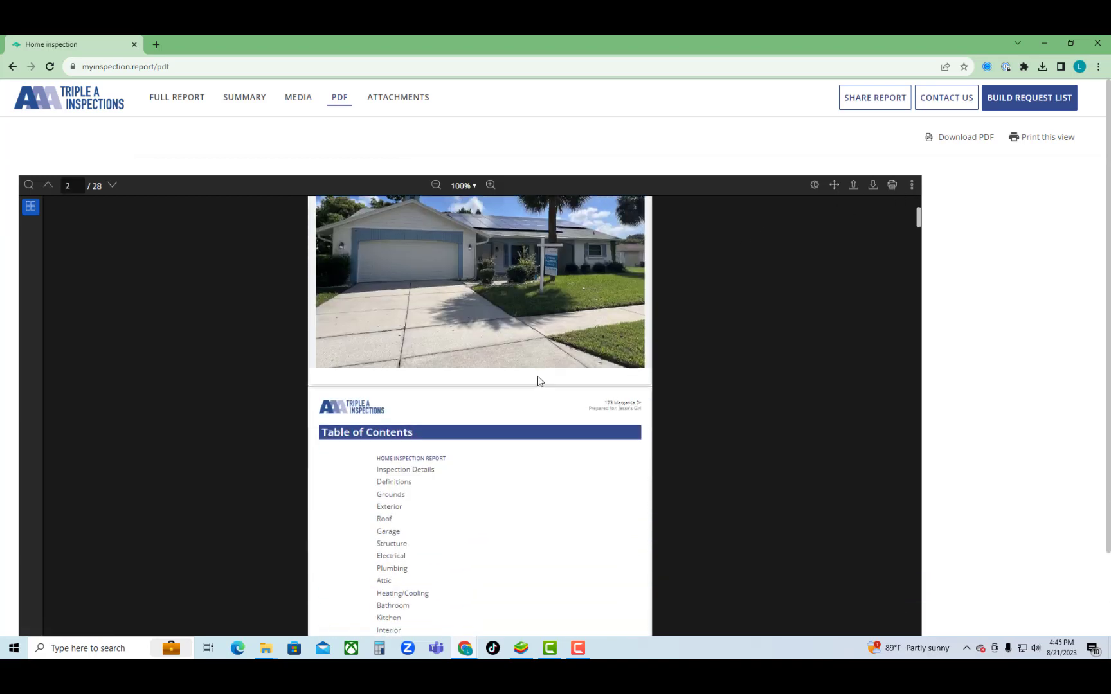
{"action": "scroll", "coordinate": [569, 451], "scroll_direction": "down", "scroll_amount": 10}
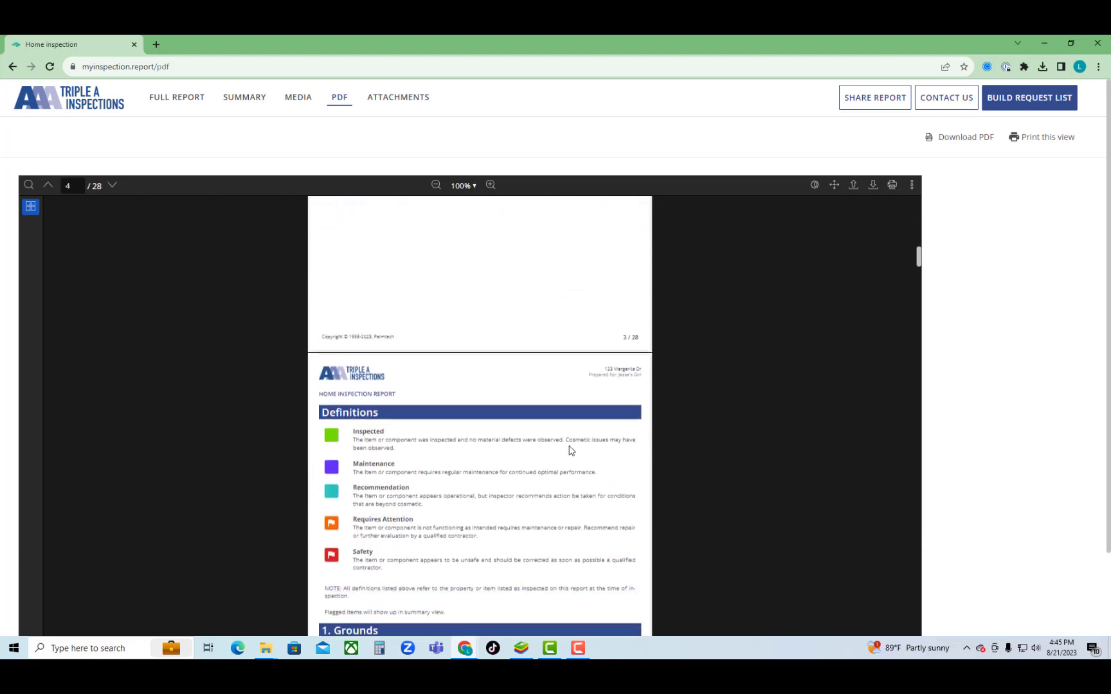
{"action": "scroll", "coordinate": [568, 450], "scroll_direction": "up", "scroll_amount": 3}
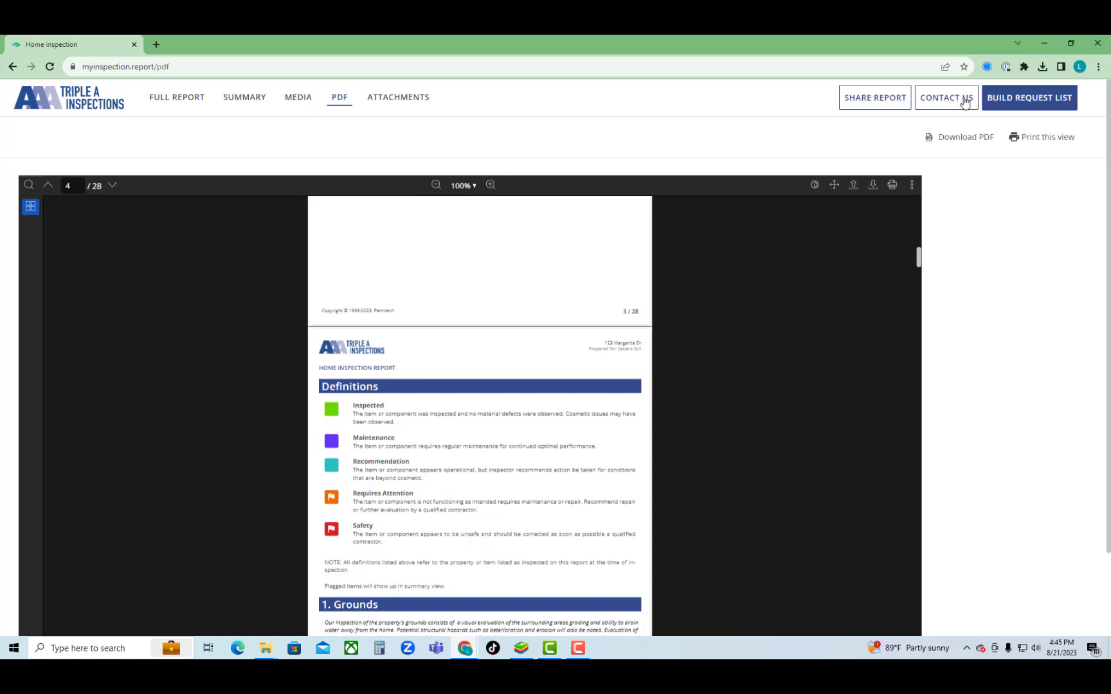
Step: Start building a request list and look over the Requires Attention items for Exterior and Roof
{"action": "left_click", "coordinate": [1043, 106]}
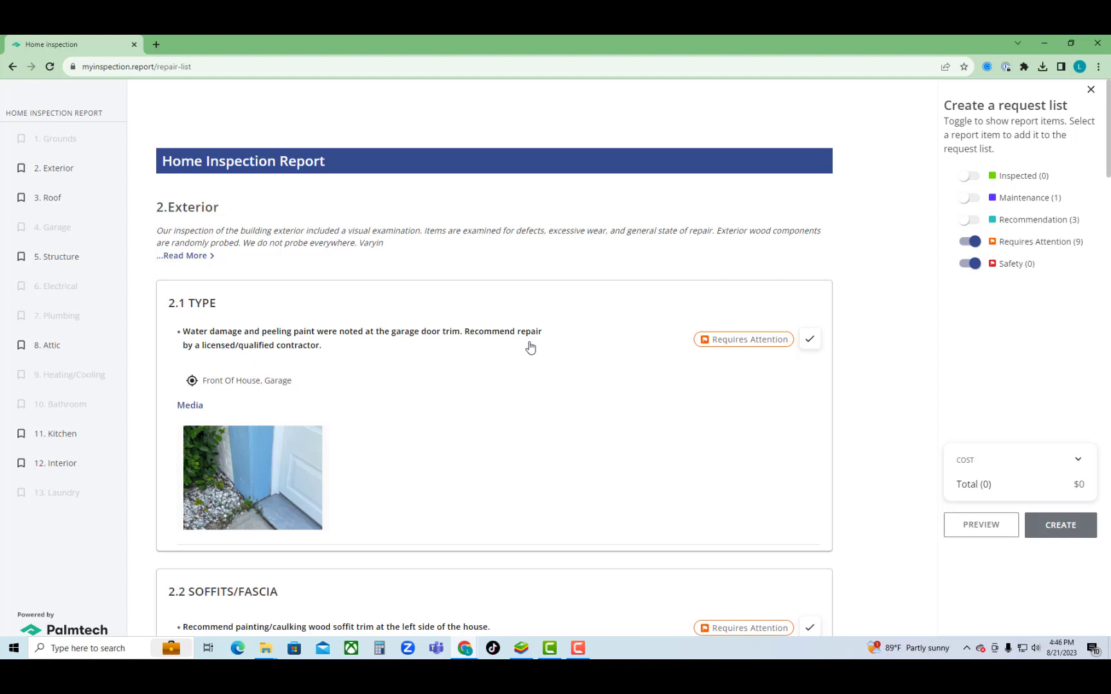
{"action": "scroll", "coordinate": [528, 347], "scroll_direction": "down", "scroll_amount": 3}
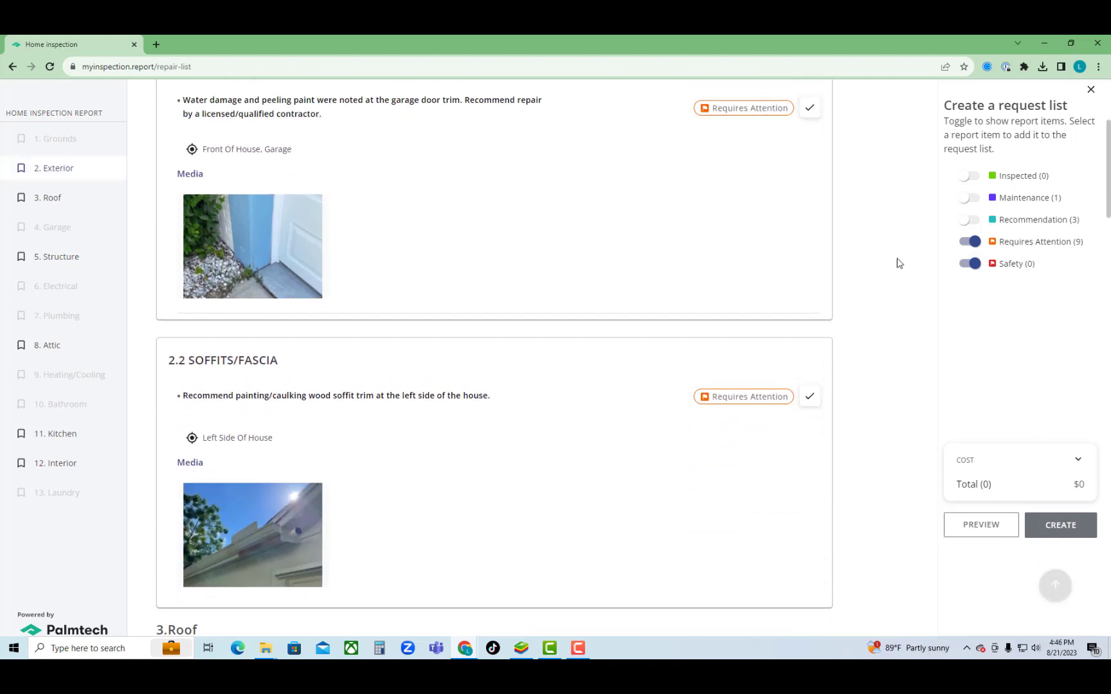
{"action": "scroll", "coordinate": [494, 355], "scroll_direction": "down", "scroll_amount": 2}
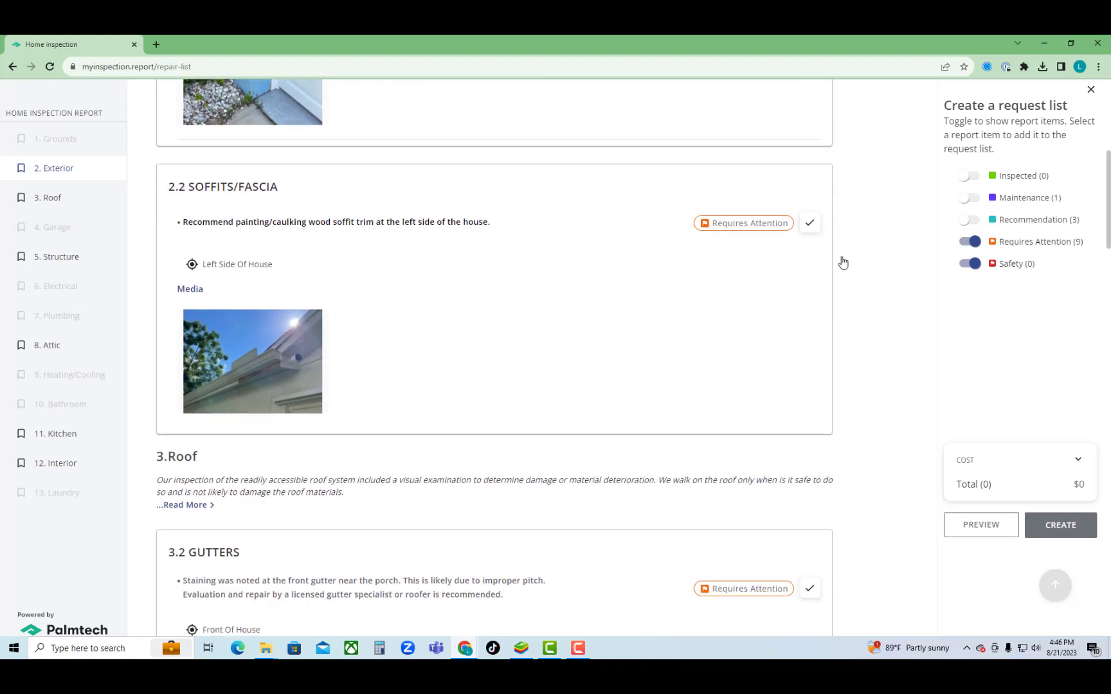
Step: Add the 2.2 Soffits/Fascia finding to the request list, check its comment and dollar credit fields, and deselect the finding
{"action": "left_click", "coordinate": [809, 225]}
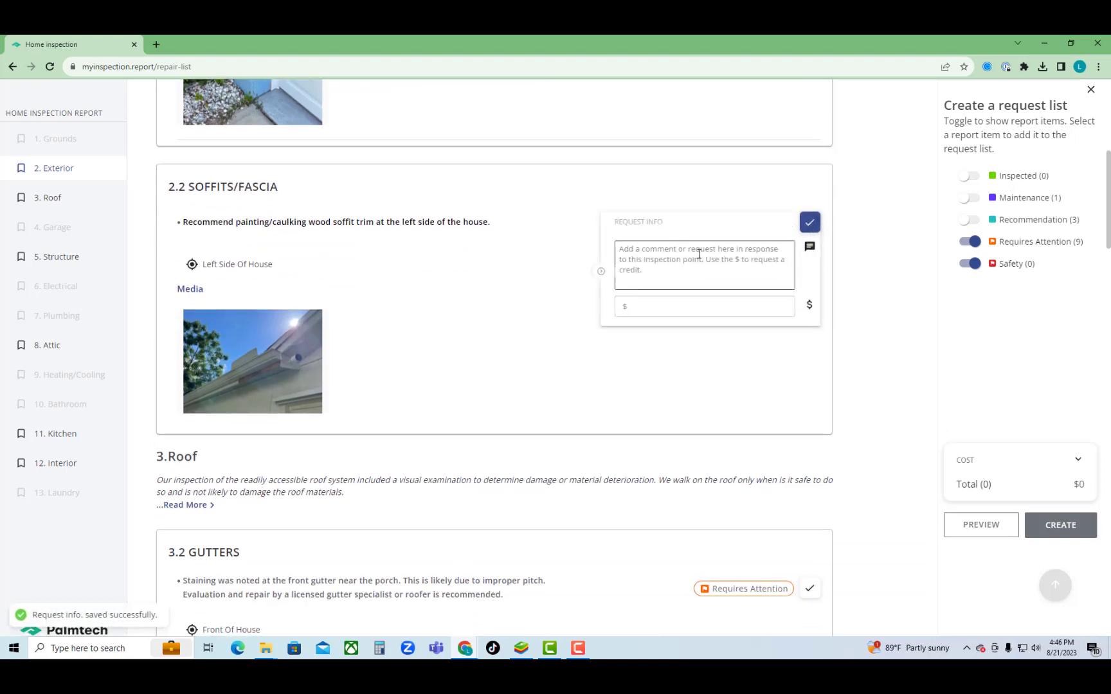
{"action": "left_click", "coordinate": [676, 308]}
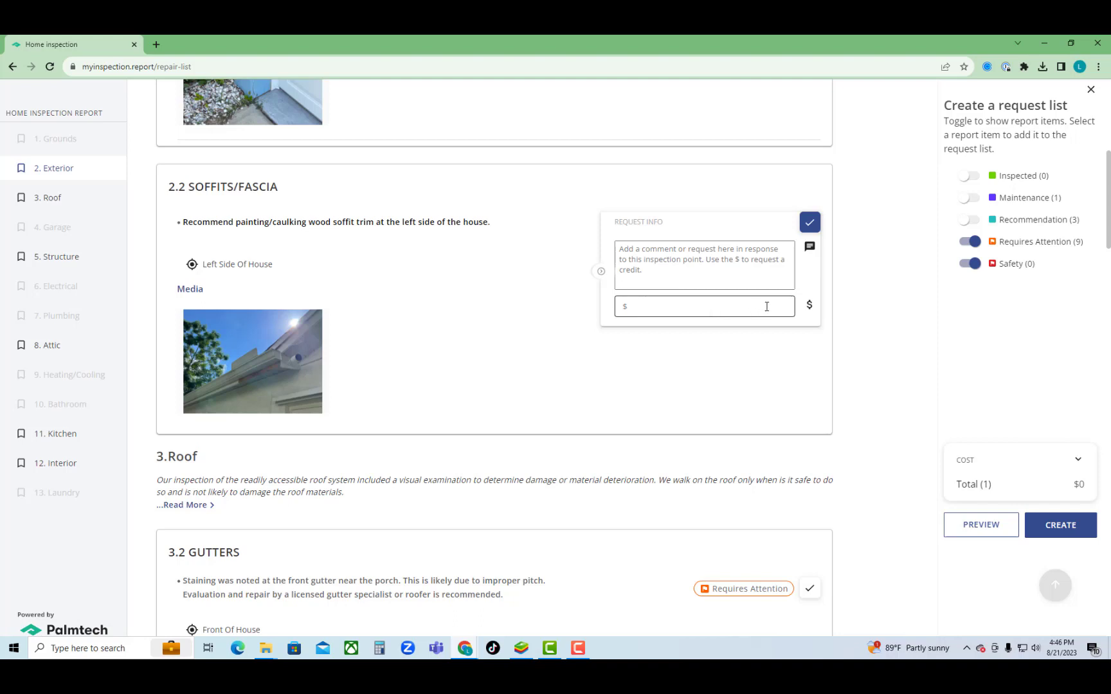
{"action": "left_click", "coordinate": [786, 231]}
{"action": "left_click", "coordinate": [719, 305]}
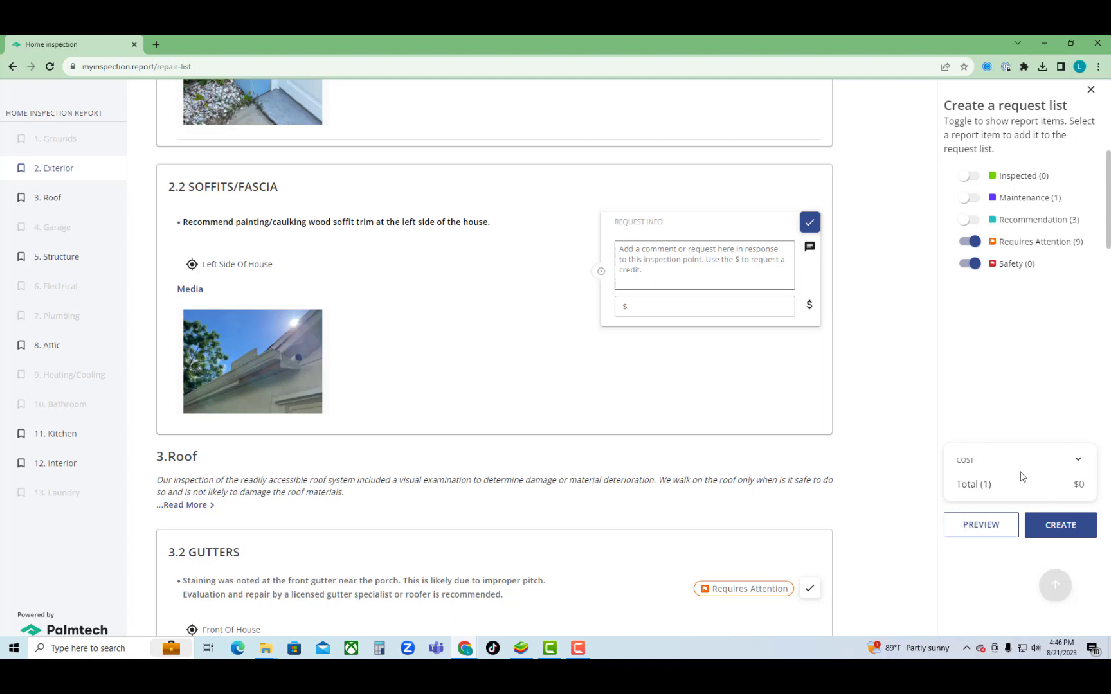
{"action": "left_click", "coordinate": [809, 222]}
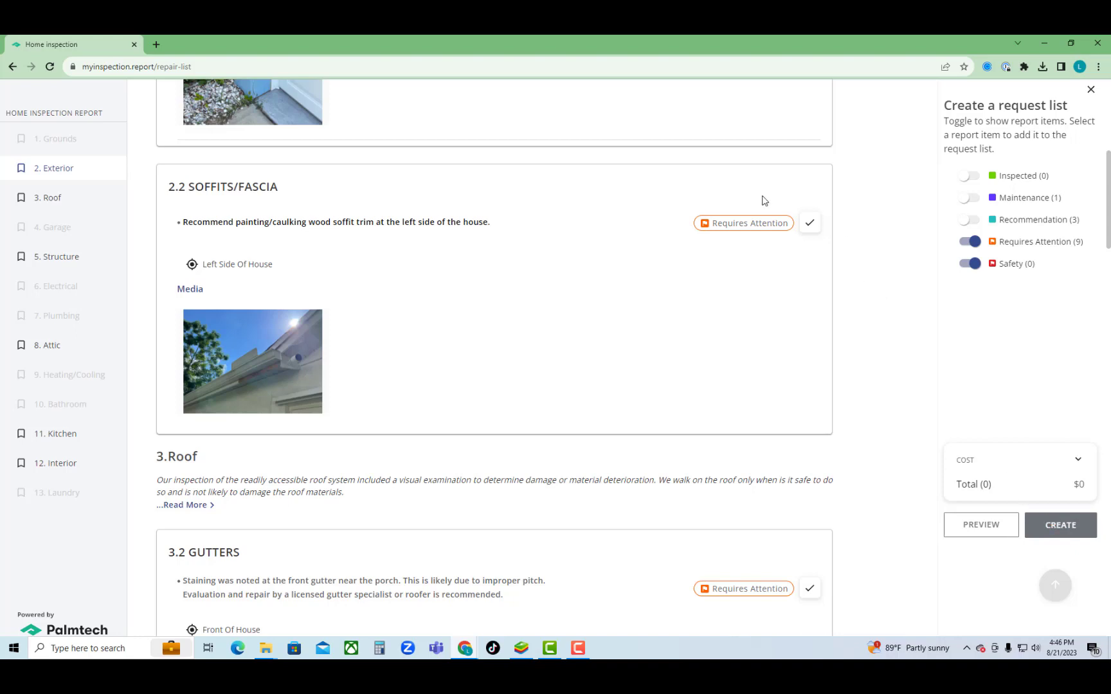
{"action": "scroll", "coordinate": [404, 310], "scroll_direction": "up", "scroll_amount": 5}
{"action": "scroll", "coordinate": [460, 316], "scroll_direction": "up", "scroll_amount": 1}
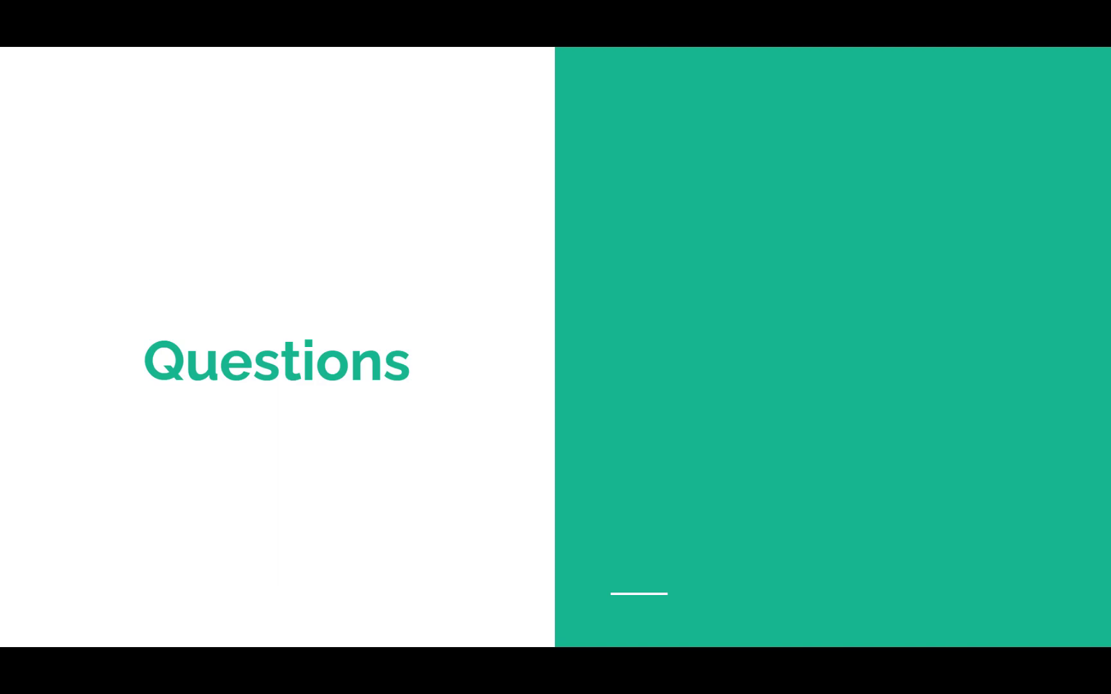
{"action": "key", "text": "Right"}
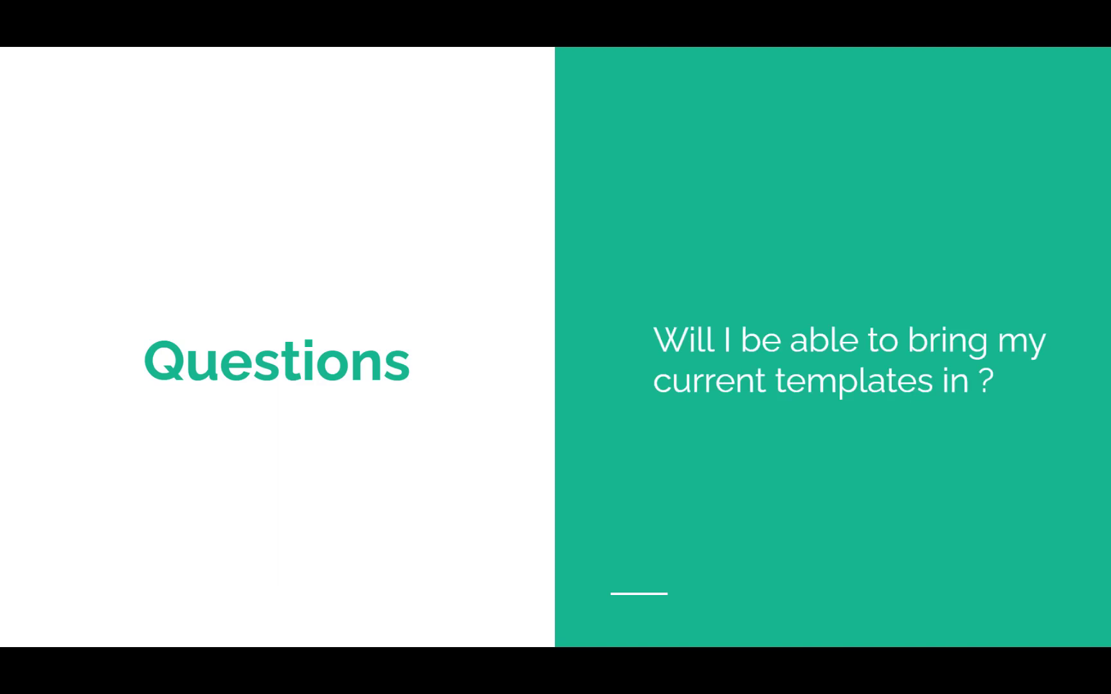